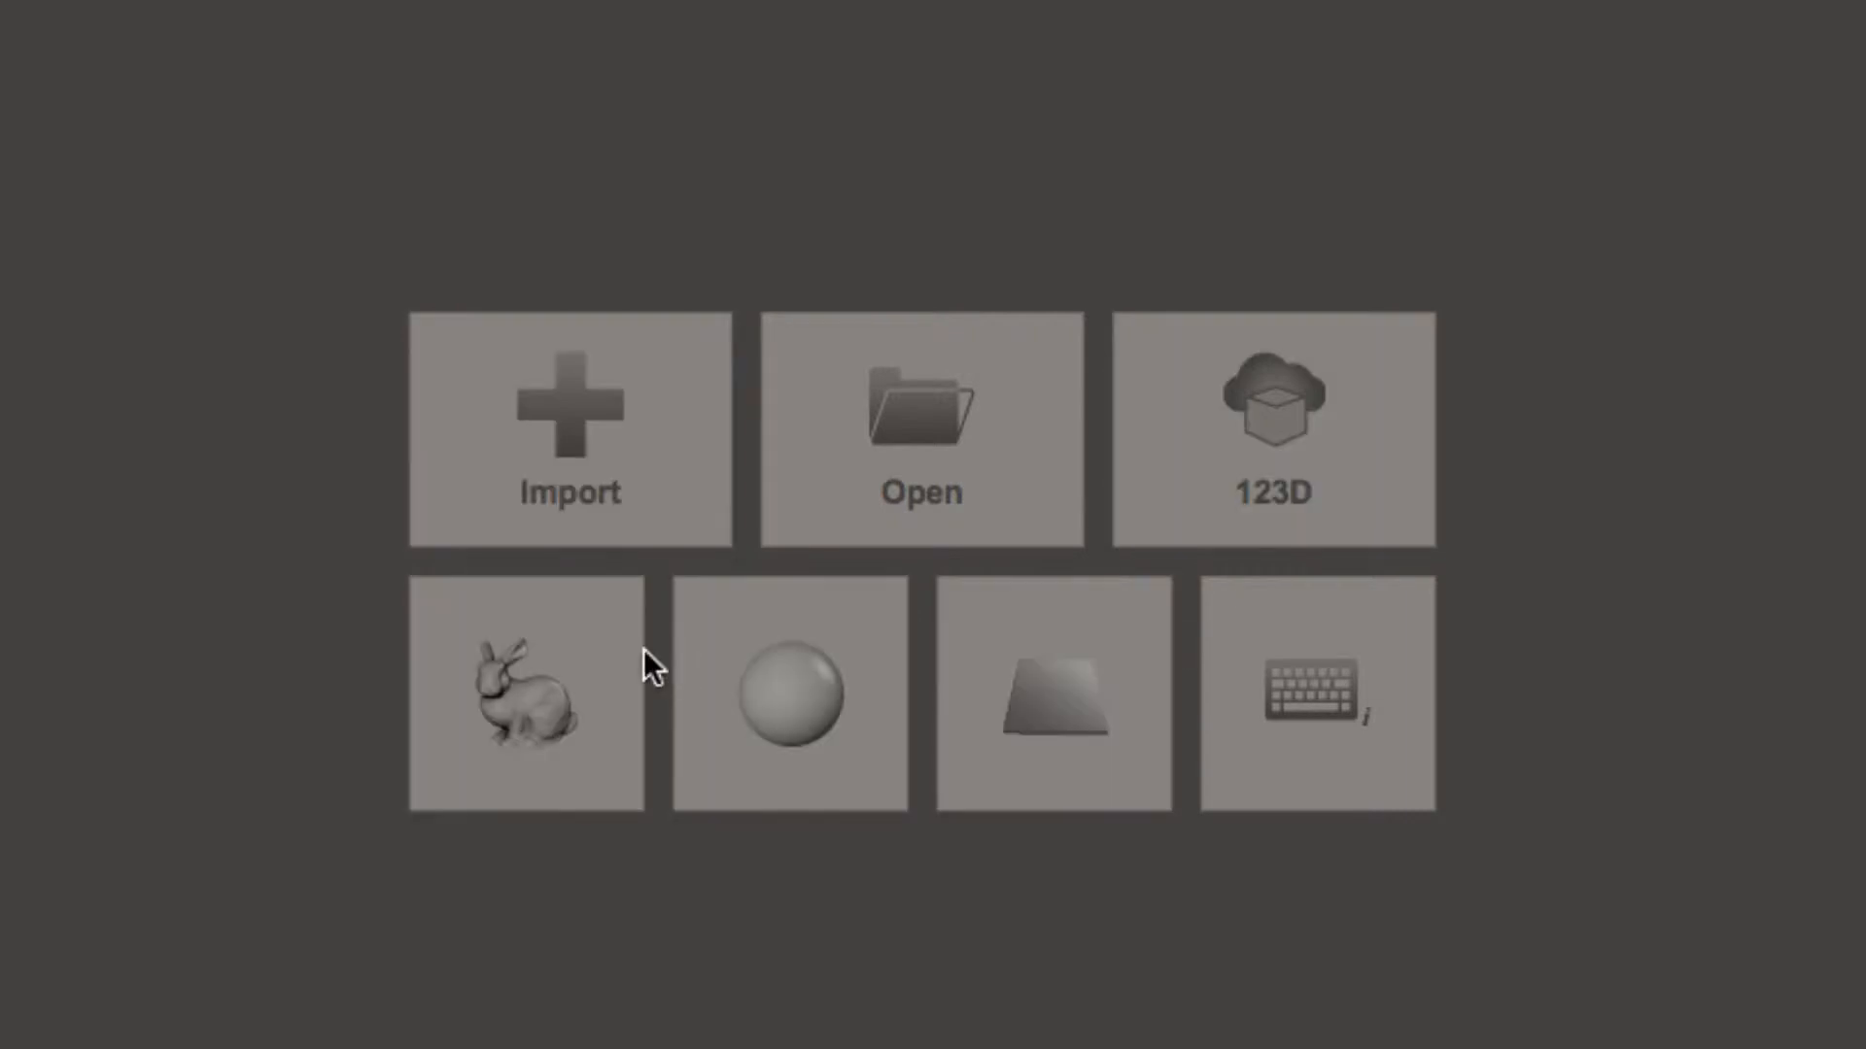
# Step: Open the sample bunny model and examine it from several angles and distances
pyautogui.click(560, 653)
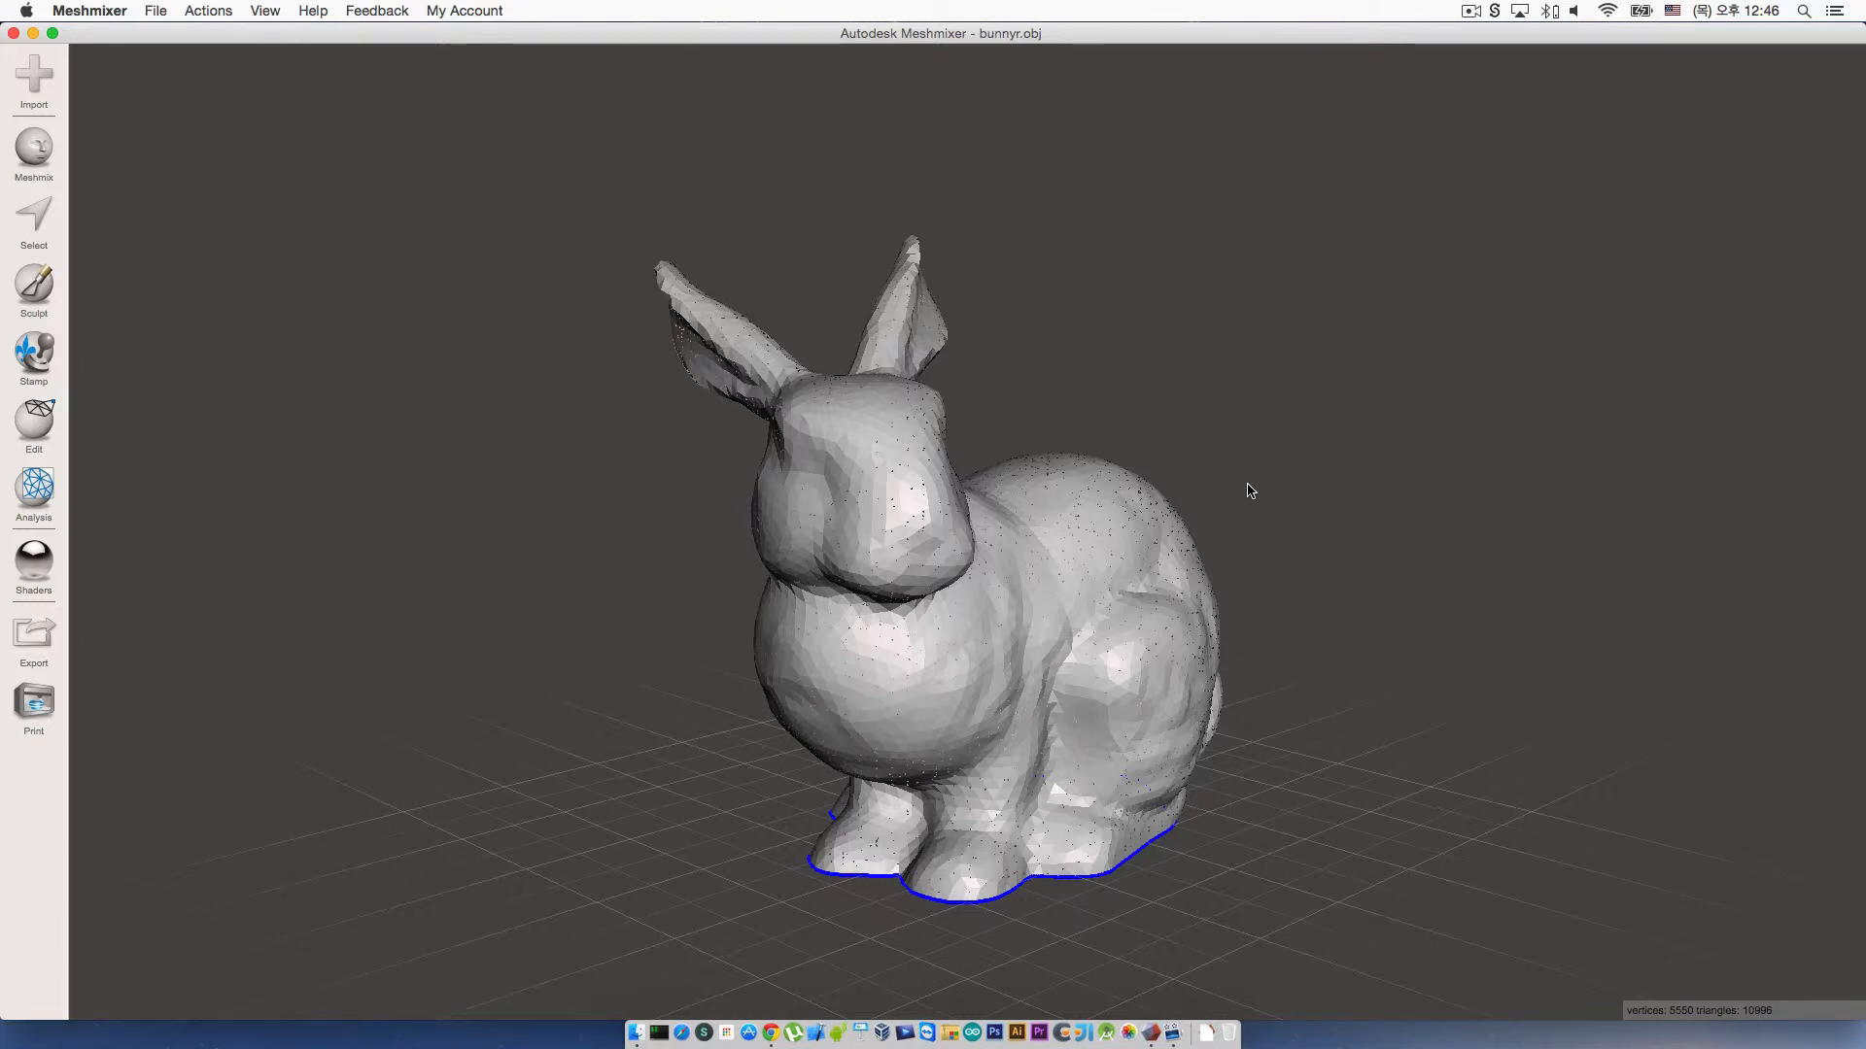
pyautogui.moveTo(1249, 489); pyautogui.dragTo(1220, 458, button='right')
pyautogui.scroll(5, 908, 558)
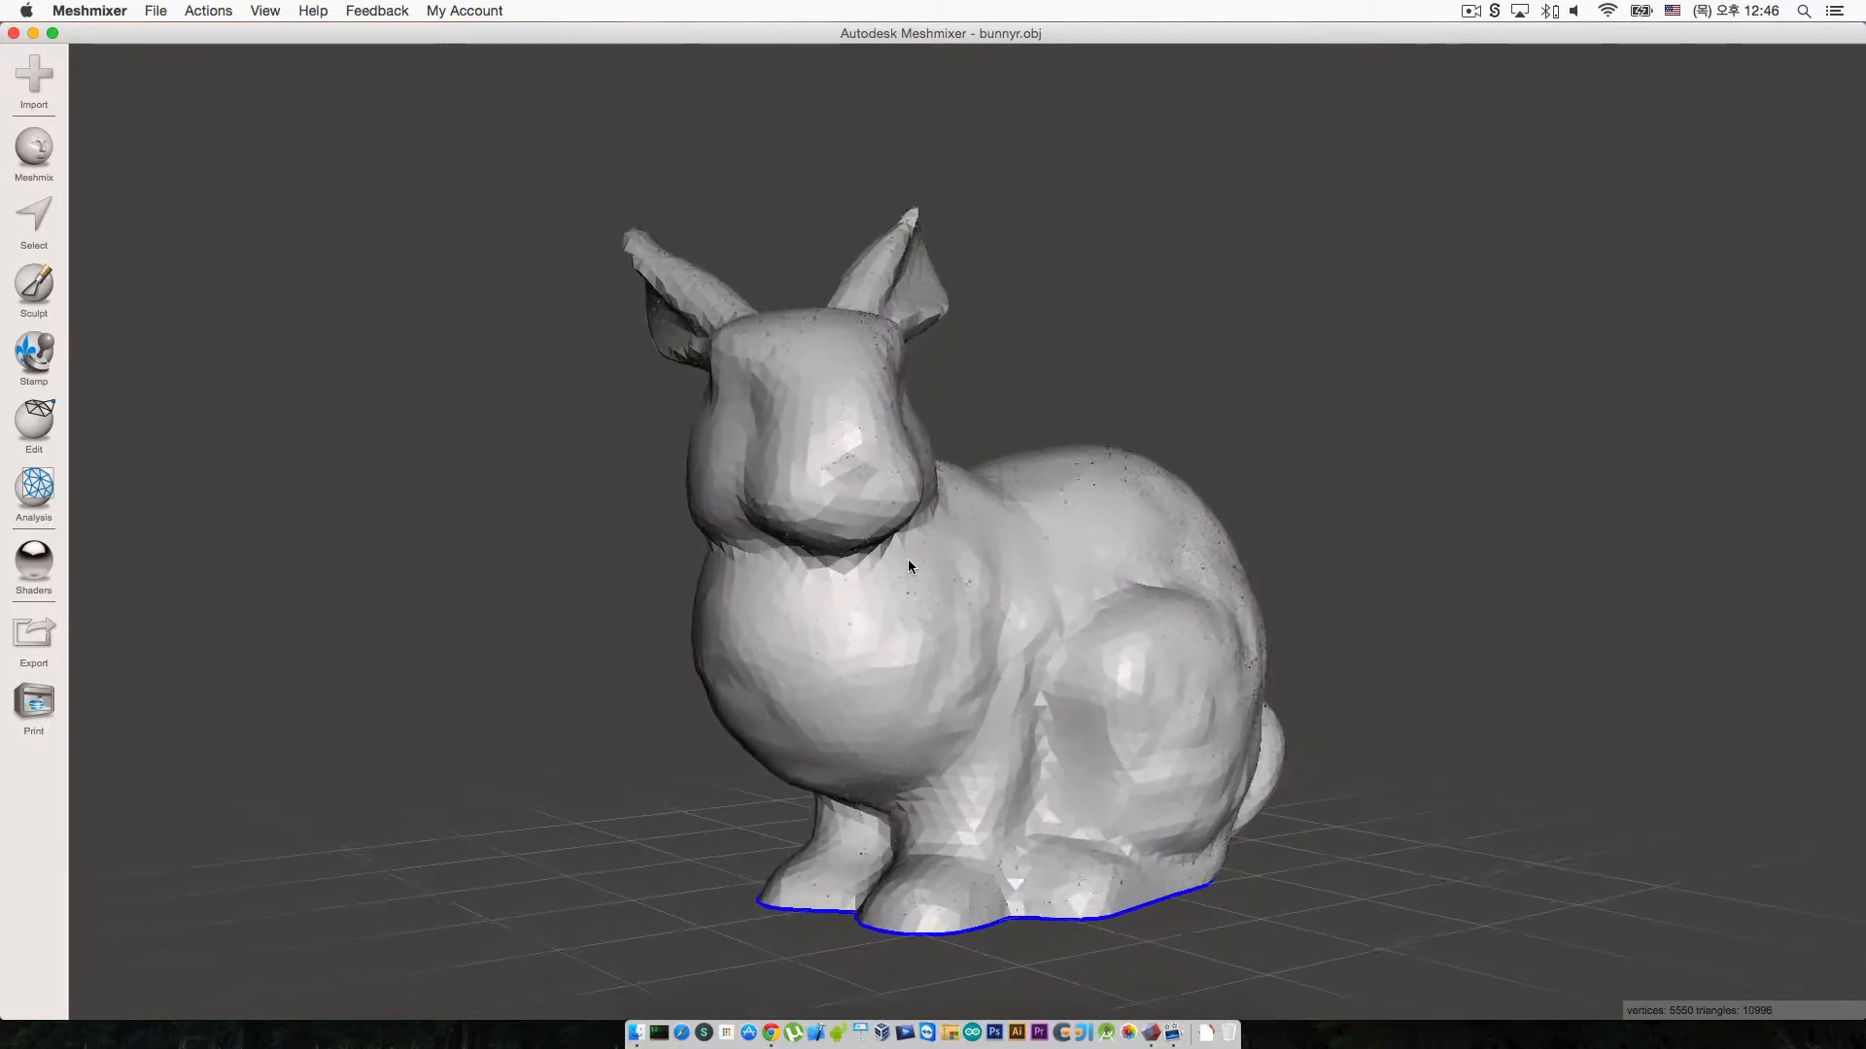
pyautogui.scroll(4, 908, 558)
pyautogui.scroll(-5, 908, 558)
pyautogui.moveTo(993, 440); pyautogui.dragTo(902, 507, button='right')
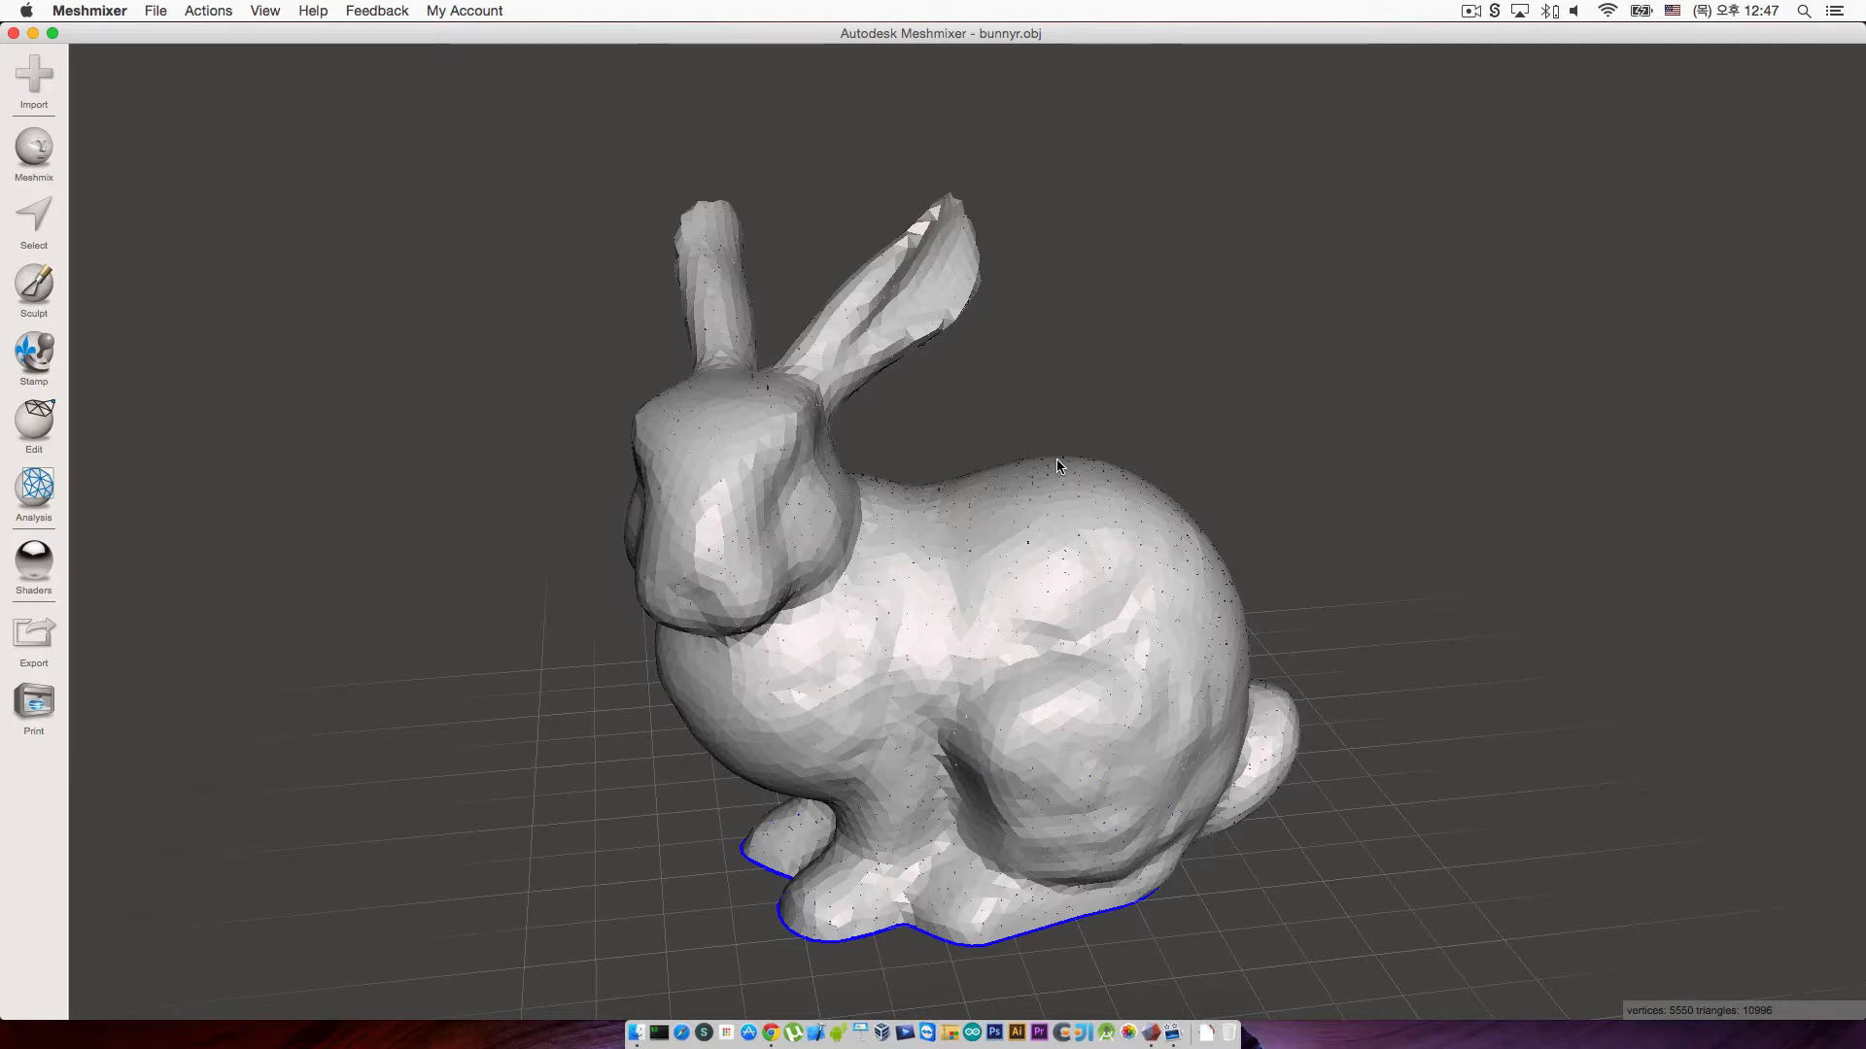
pyautogui.moveTo(995, 701); pyautogui.dragTo(1024, 733, button='right')
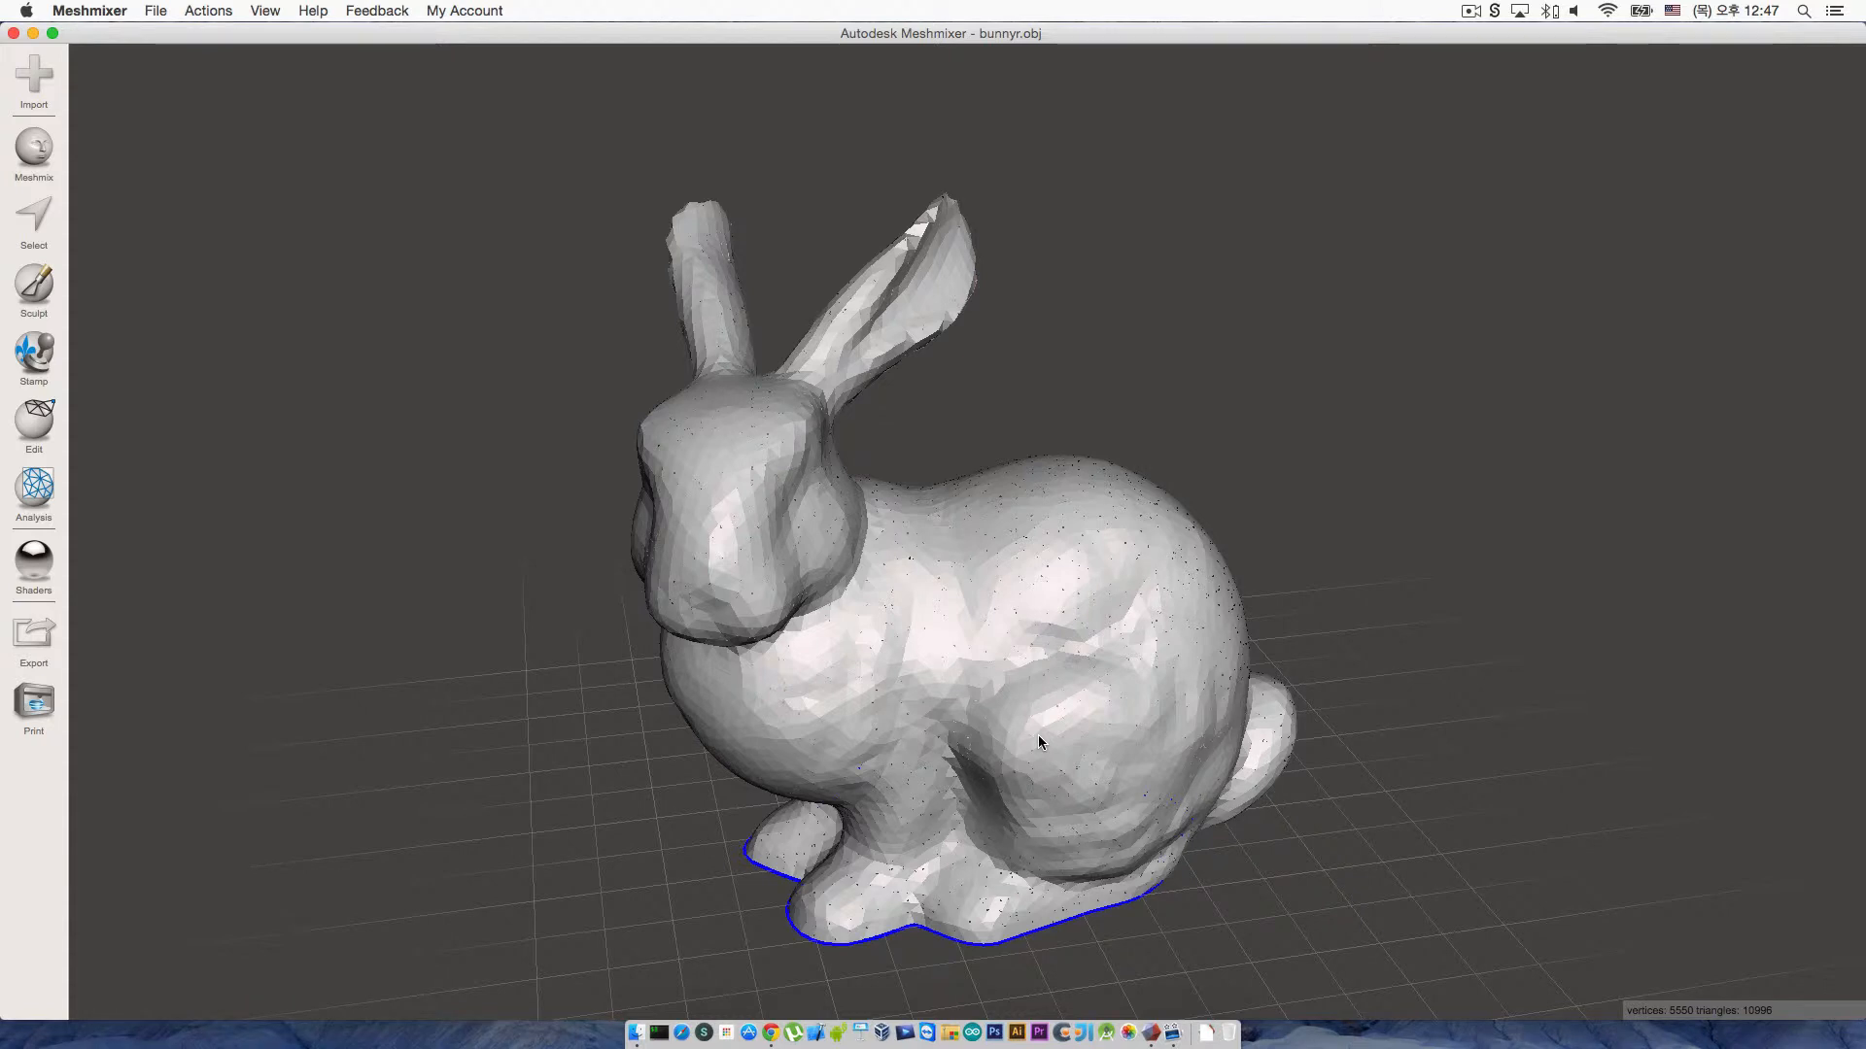
pyautogui.scroll(2, 995, 732)
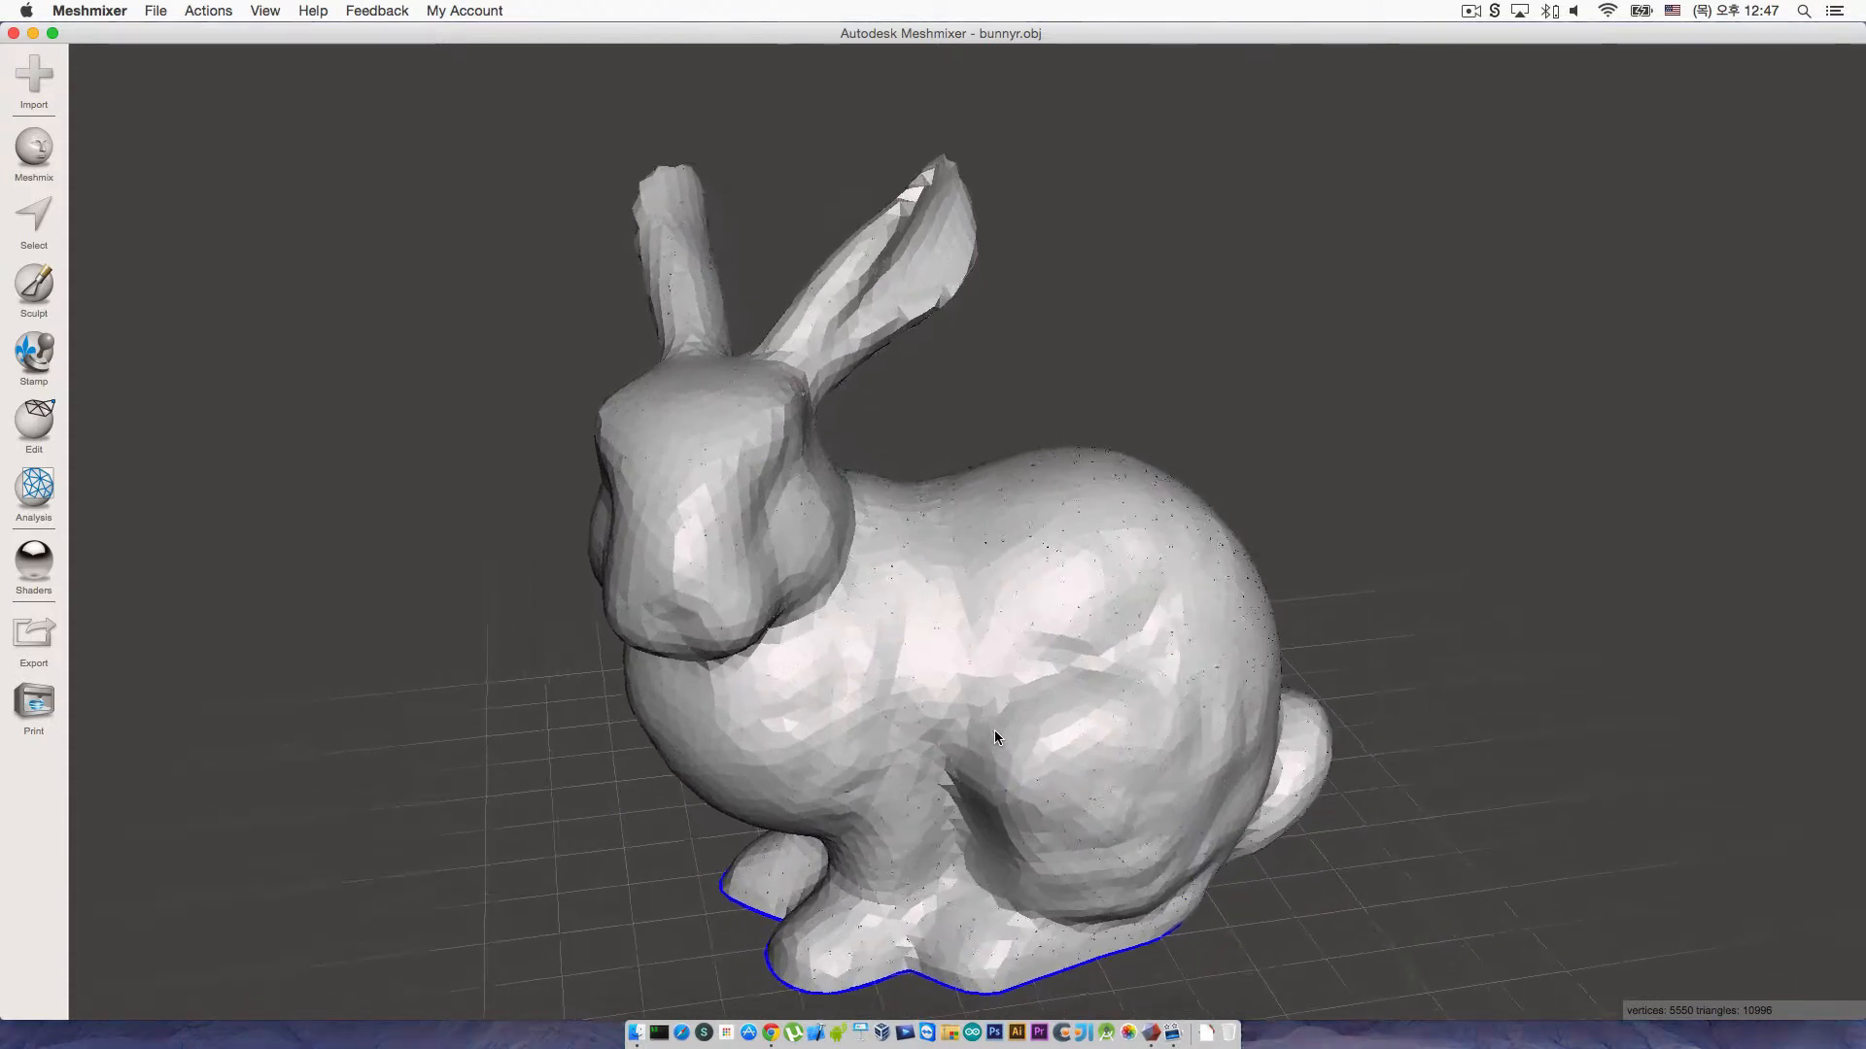
pyautogui.scroll(-5, 994, 731)
pyautogui.moveTo(1028, 673); pyautogui.dragTo(938, 644, button='right')
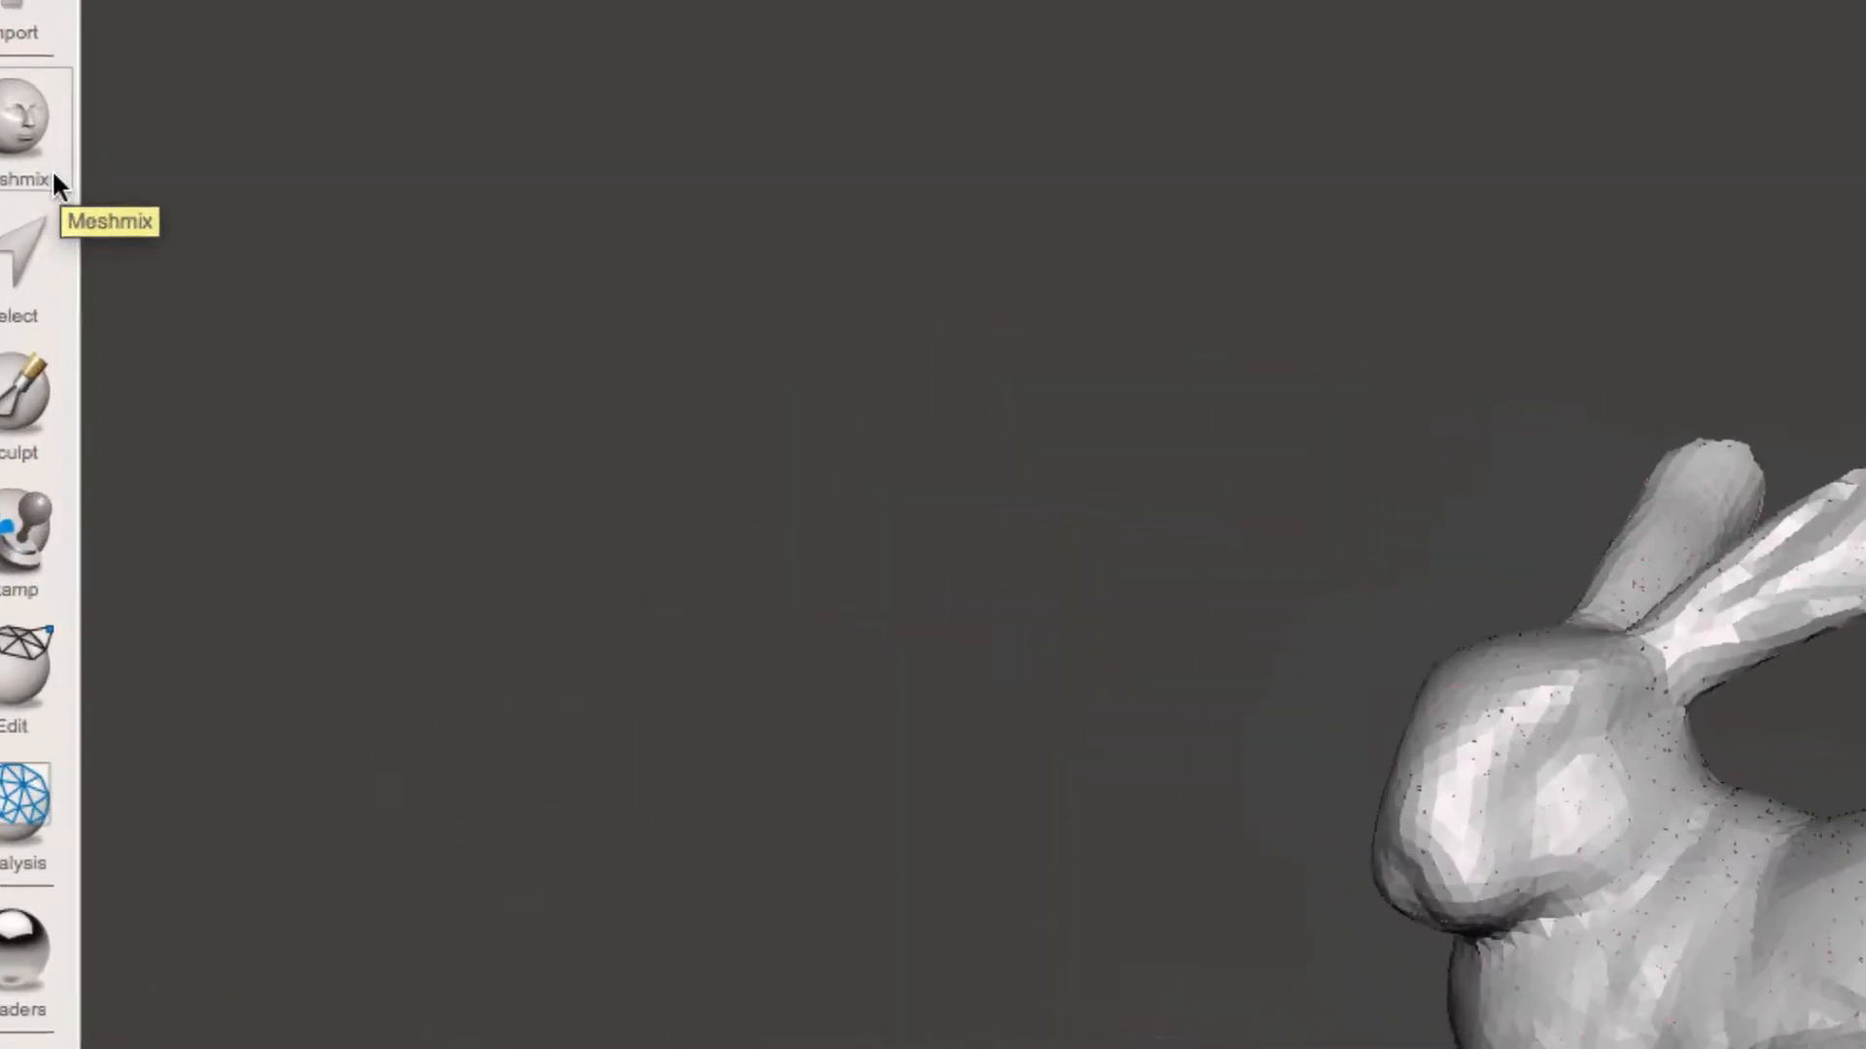
# Step: Select a patch of faces on the bunny's flank with the Unwrap Brush and discard it
pyautogui.click(29, 255)
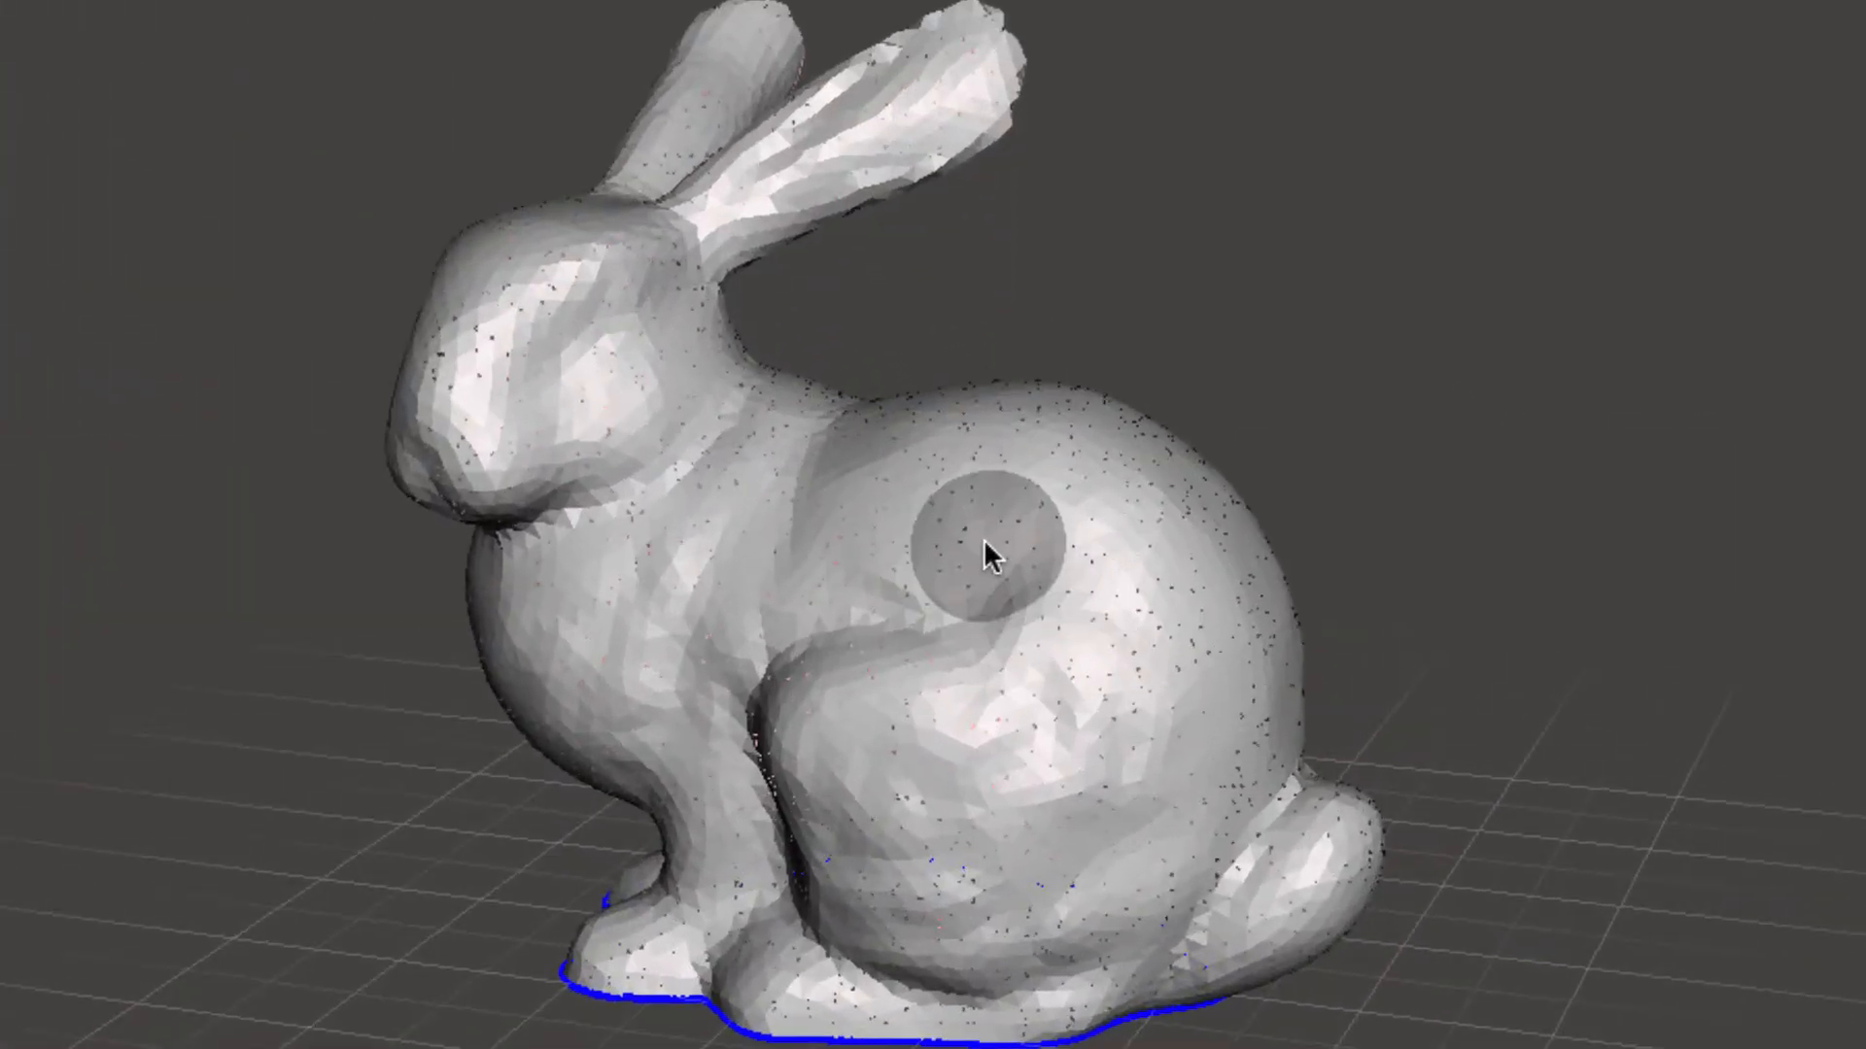
pyautogui.moveTo(969, 528)
pyautogui.mouseDown()
pyautogui.moveTo(933, 540)
pyautogui.moveTo(874, 667)
pyautogui.moveTo(1046, 657)
pyautogui.moveTo(1004, 600)
pyautogui.moveTo(947, 612)
pyautogui.moveTo(1029, 540)
pyautogui.moveTo(1057, 562)
pyautogui.moveTo(1042, 620)
pyautogui.moveTo(989, 628)
pyautogui.mouseUp()
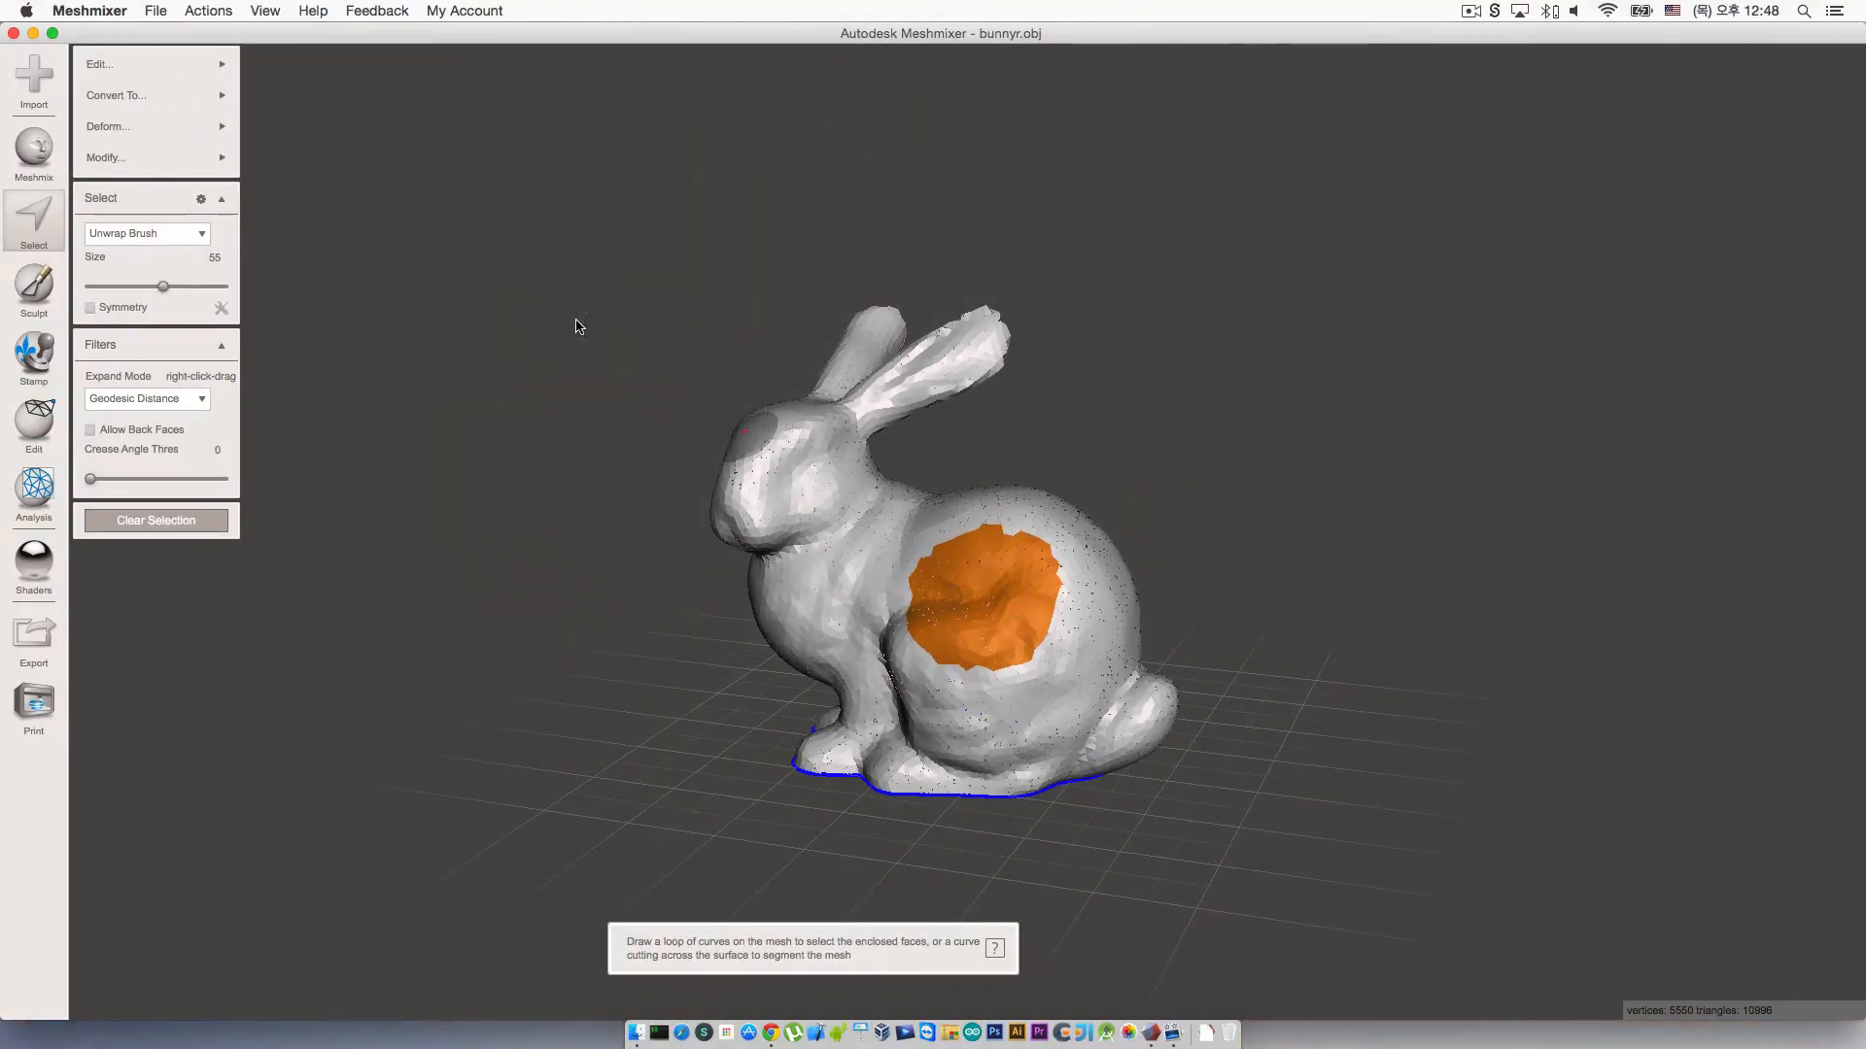
pyautogui.click(168, 66)
pyautogui.click(292, 90)
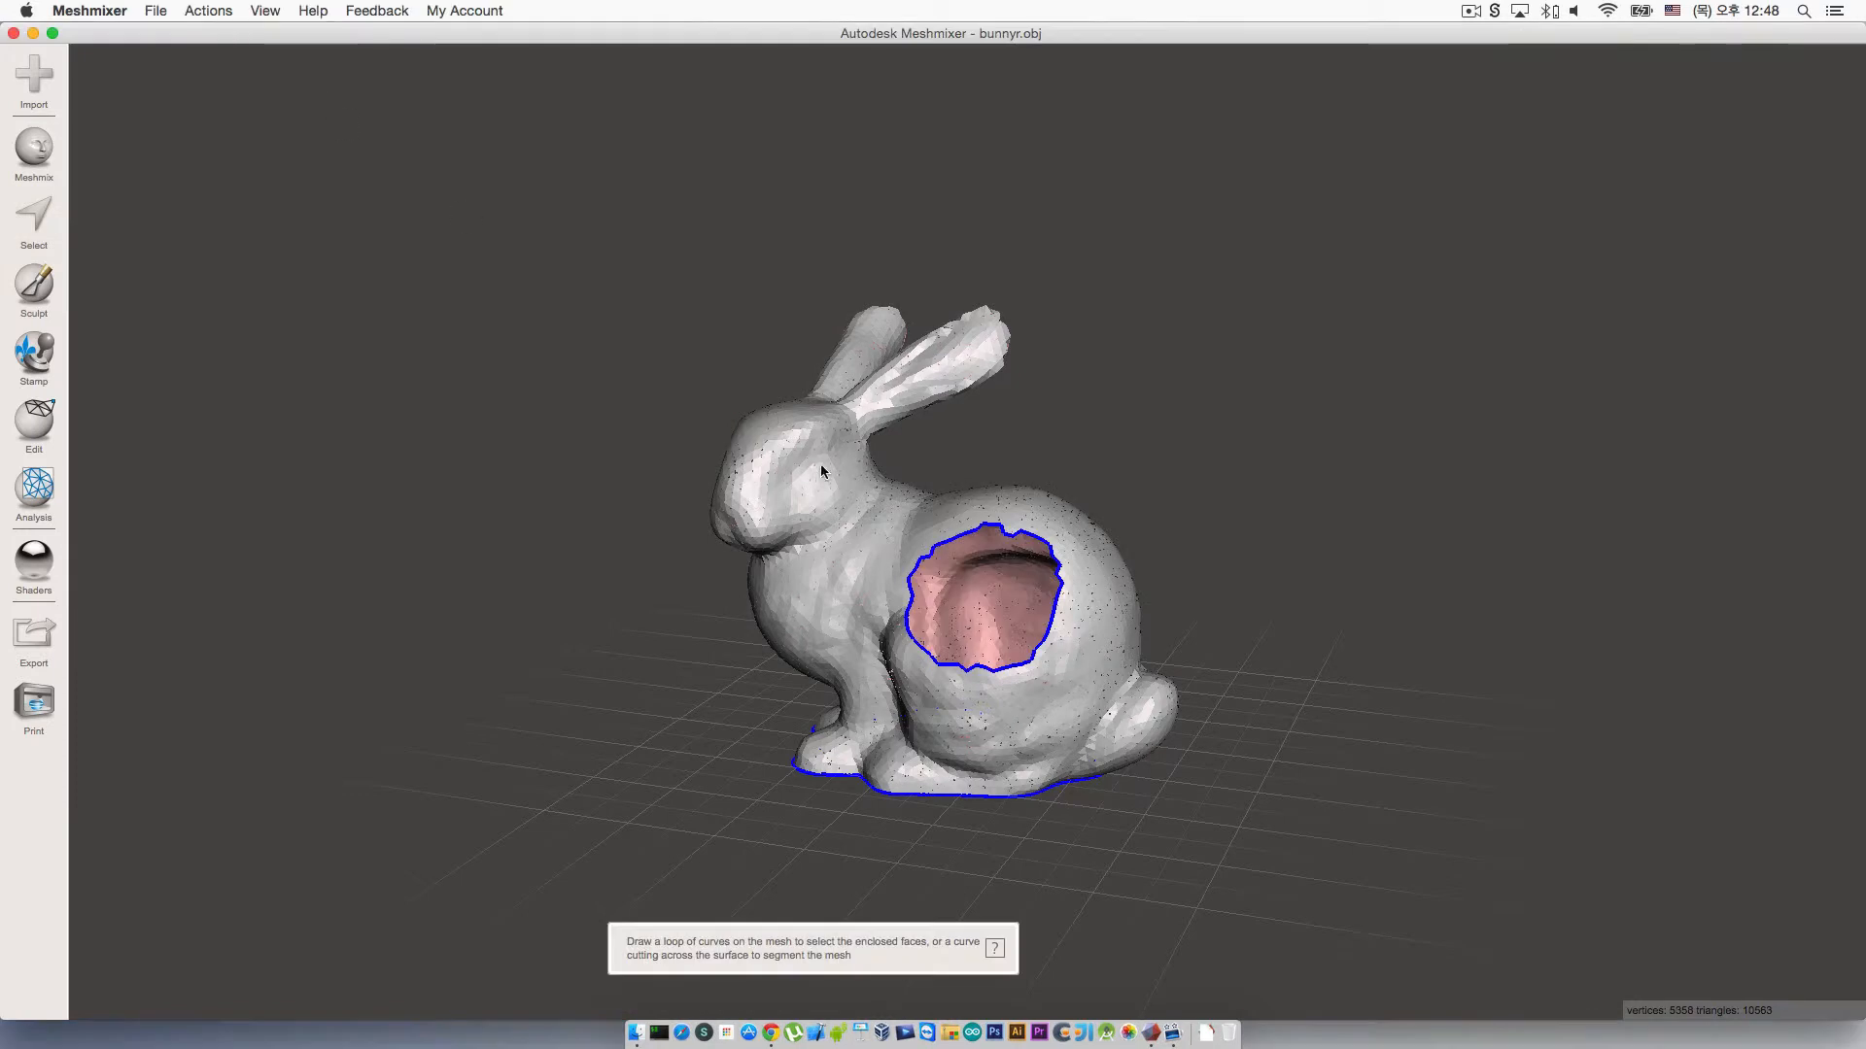
pyautogui.moveTo(1017, 614); pyautogui.dragTo(958, 608, button='right')
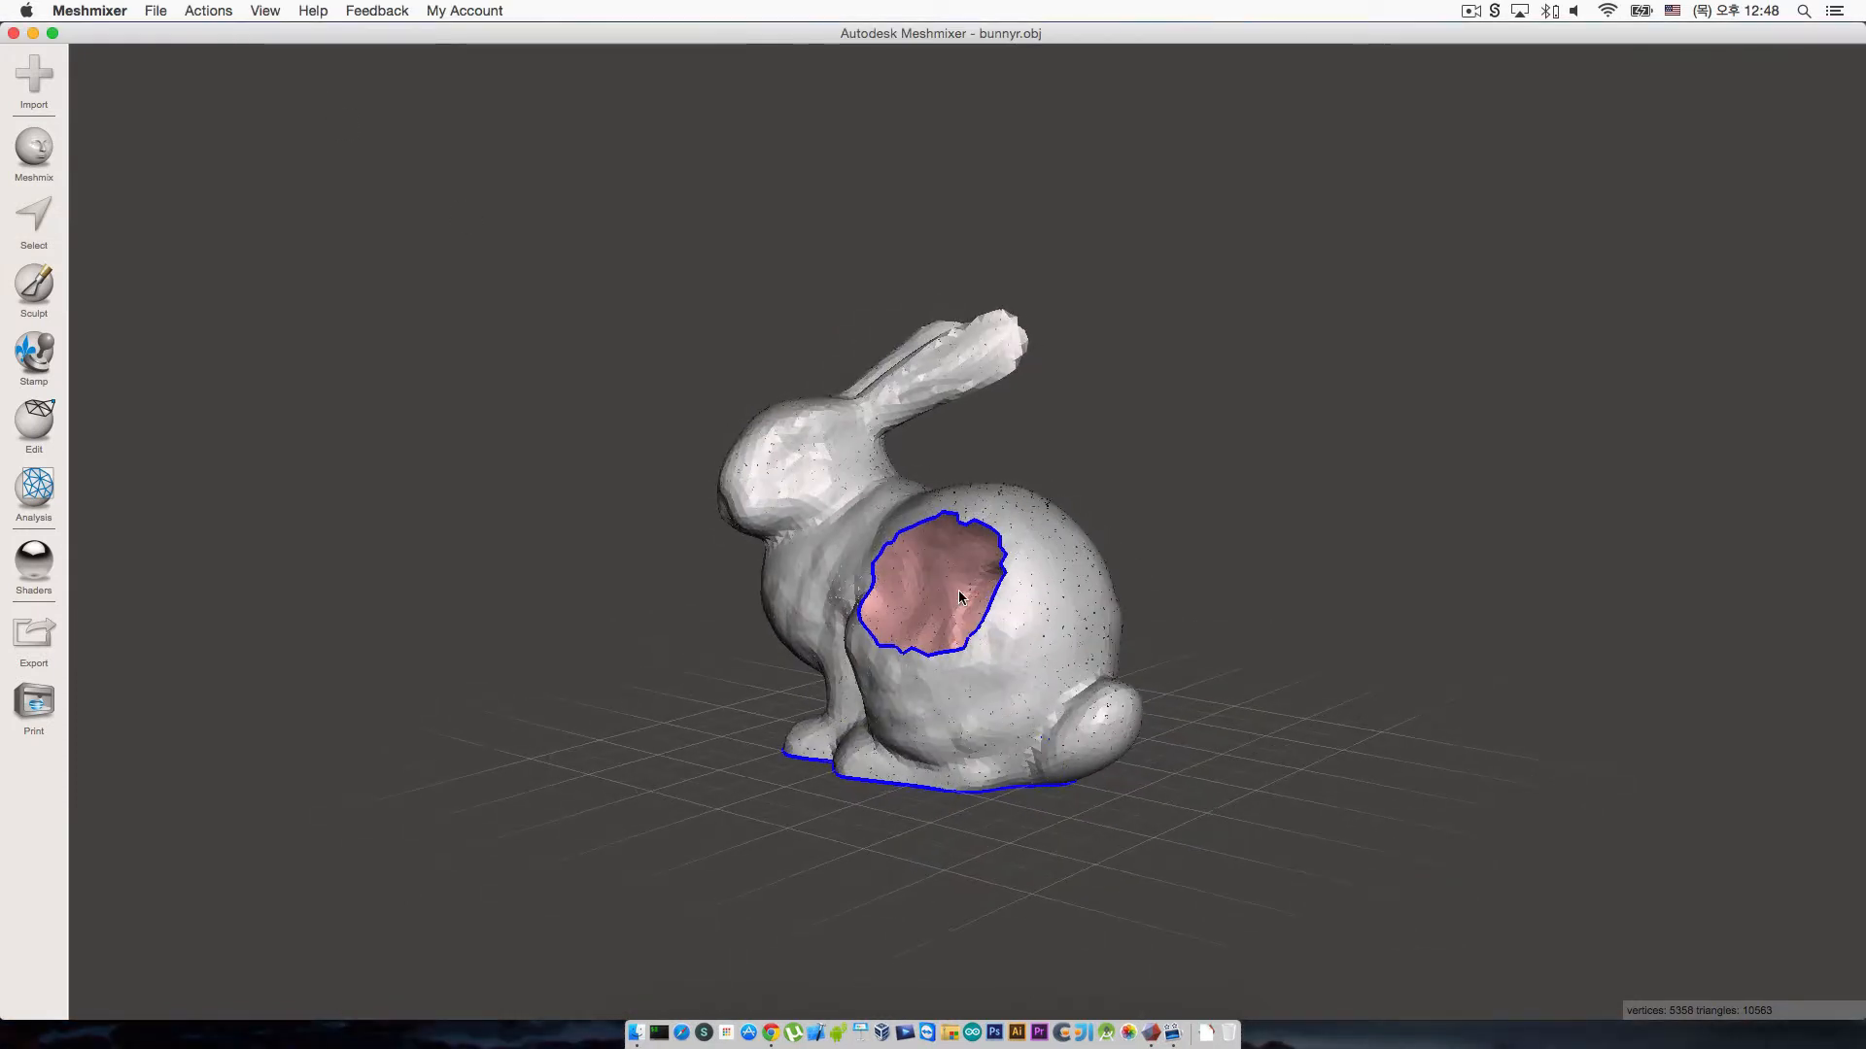
# Step: Undo the discard and try extruding the selected flank patch with an offset of 0.7151 mm
pyautogui.press('super+z')
pyautogui.click(144, 105)
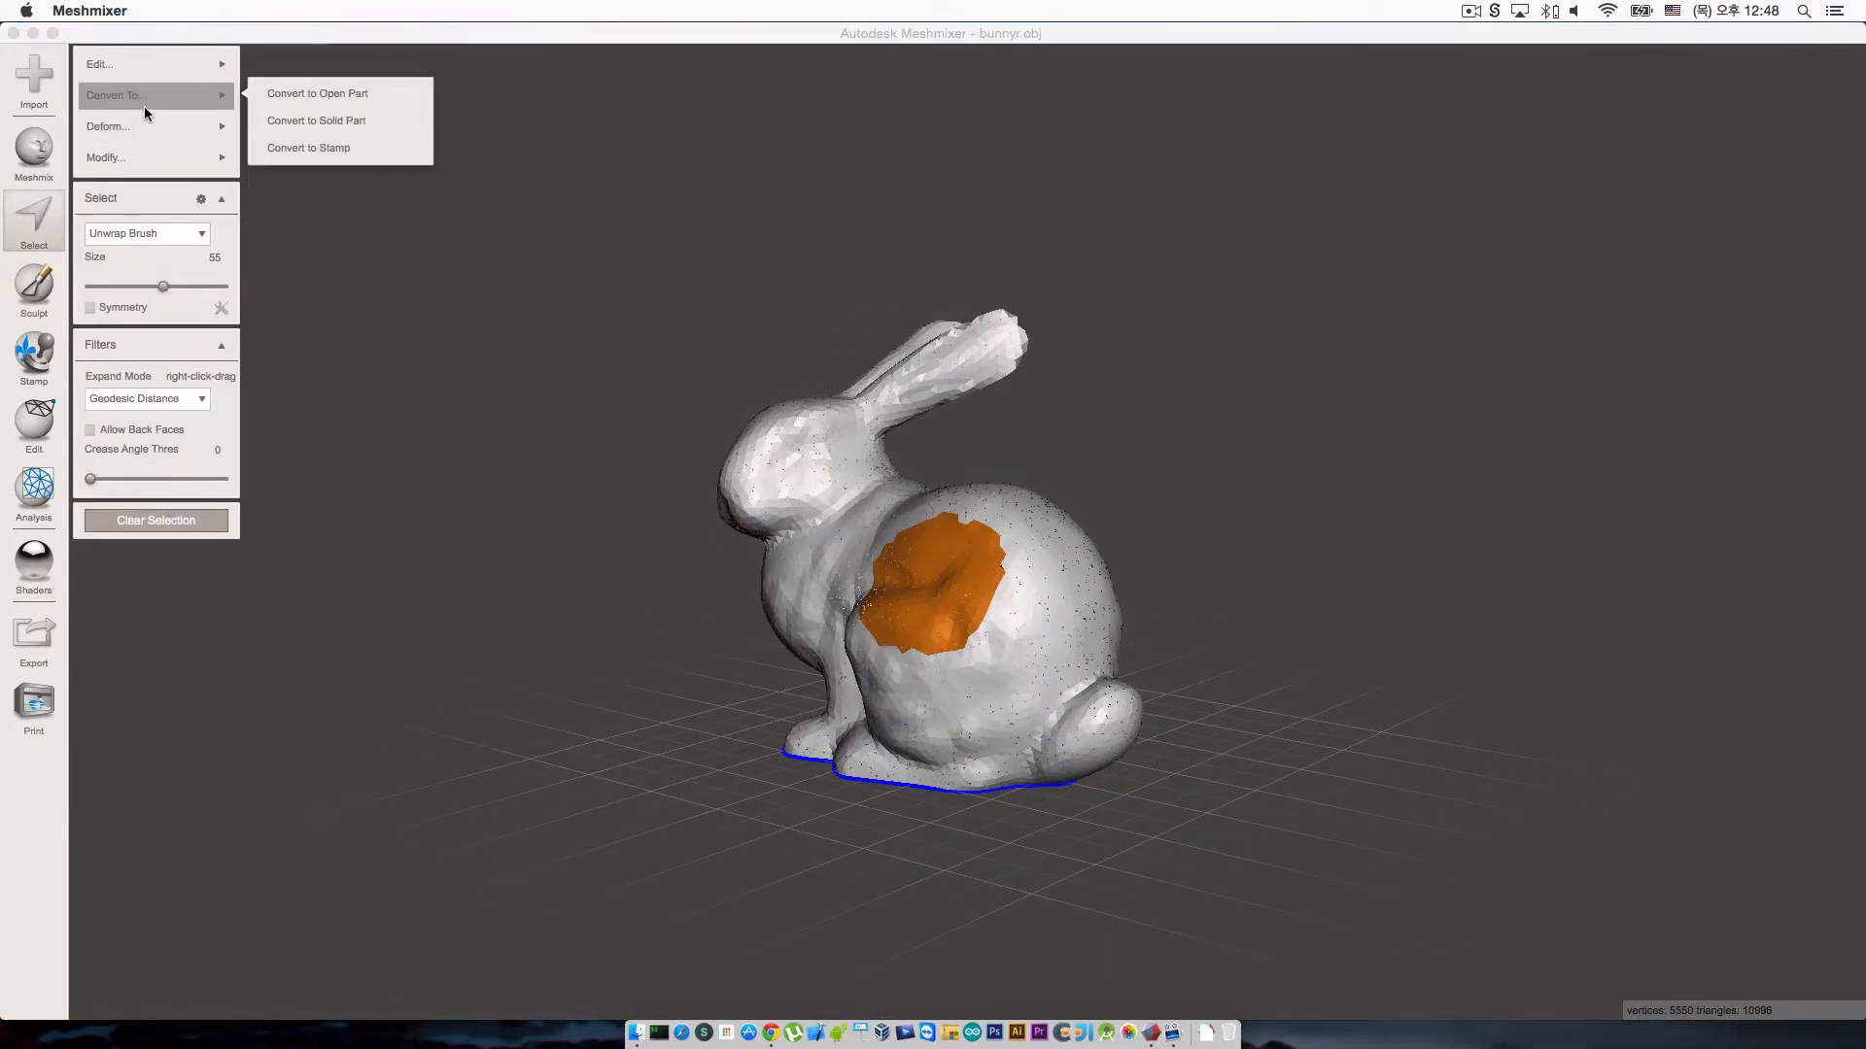
pyautogui.click(150, 70)
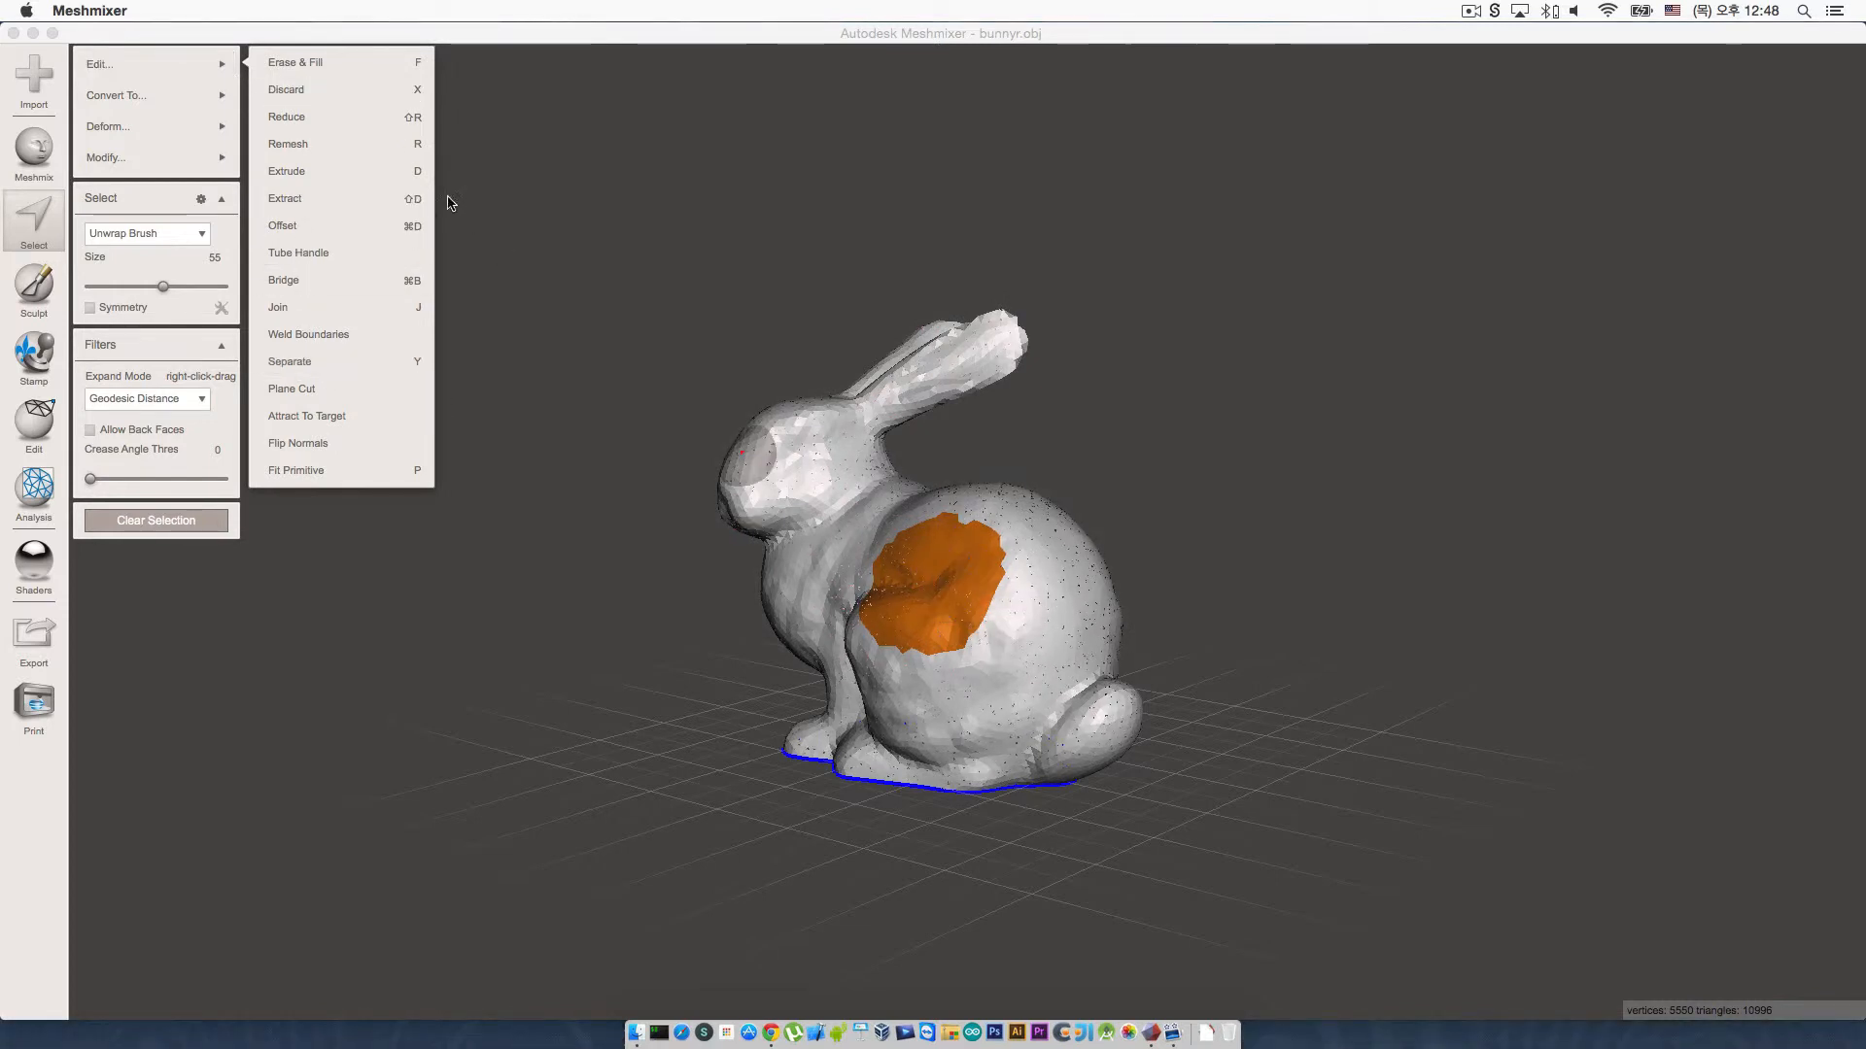
pyautogui.moveTo(201, 169)
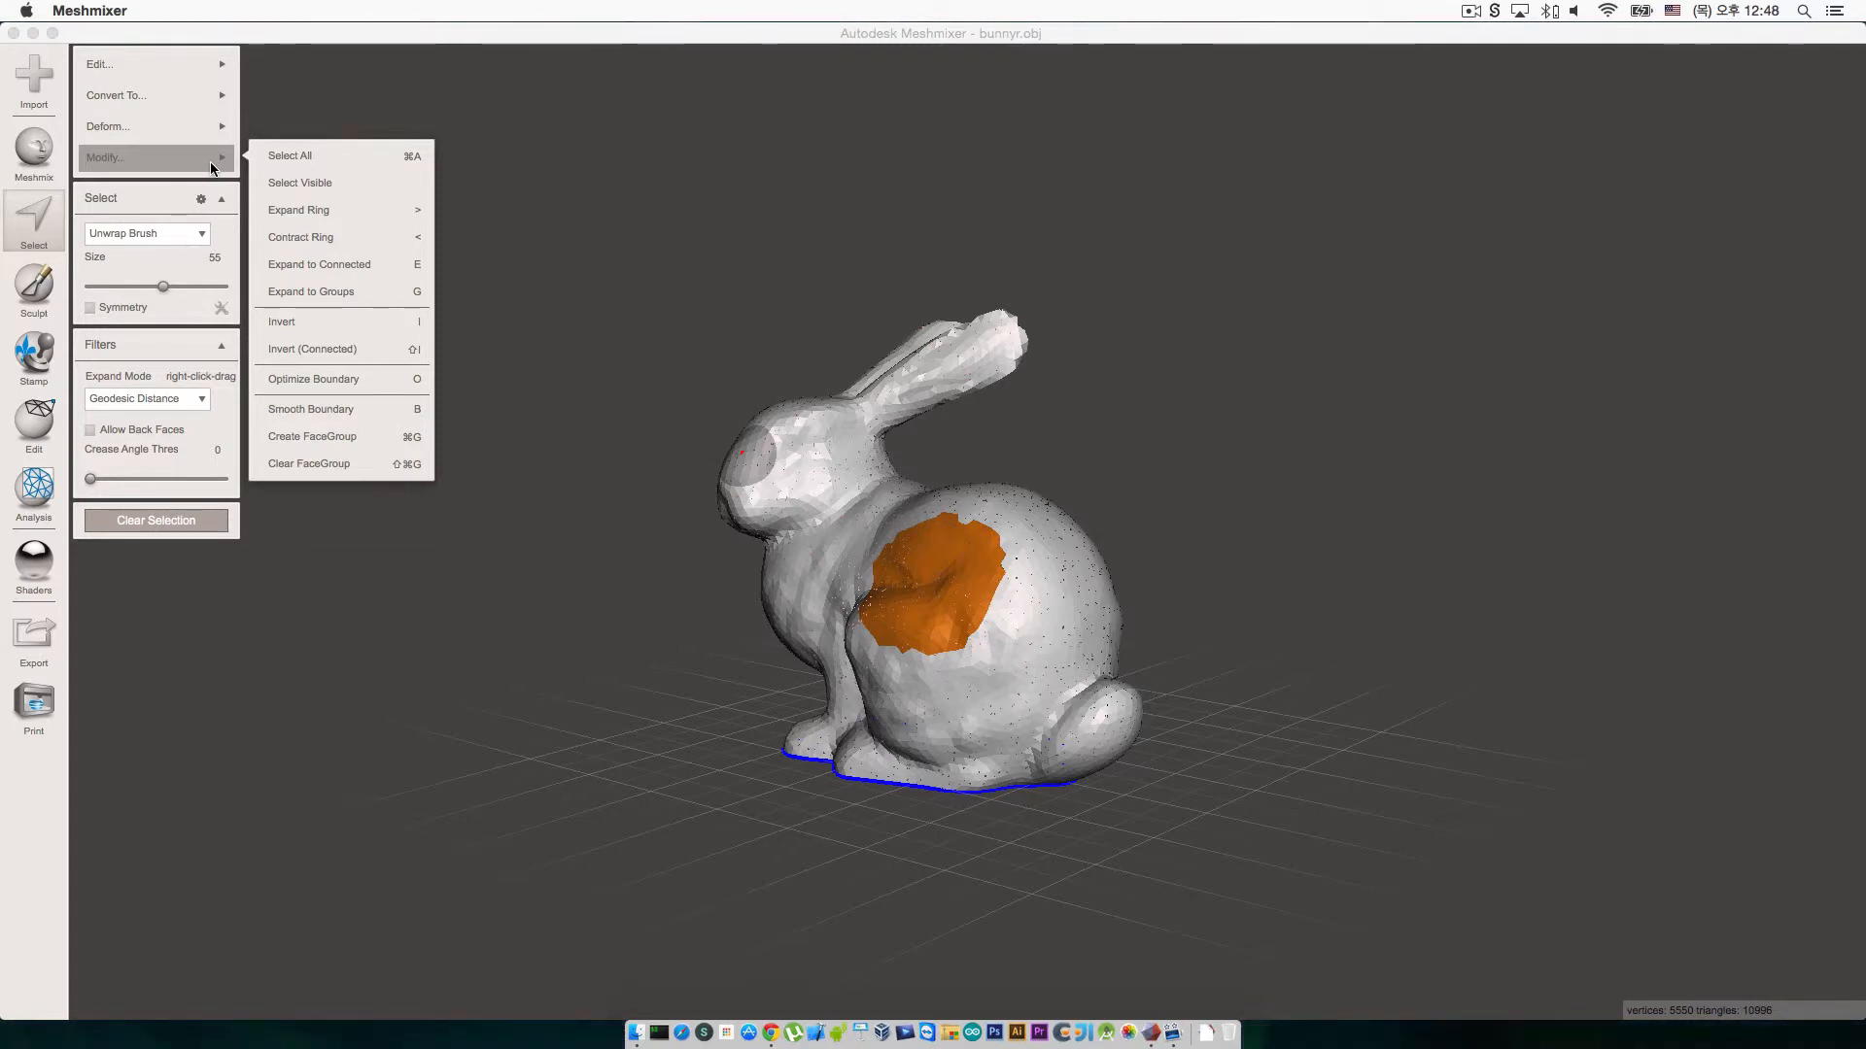
pyautogui.moveTo(179, 79)
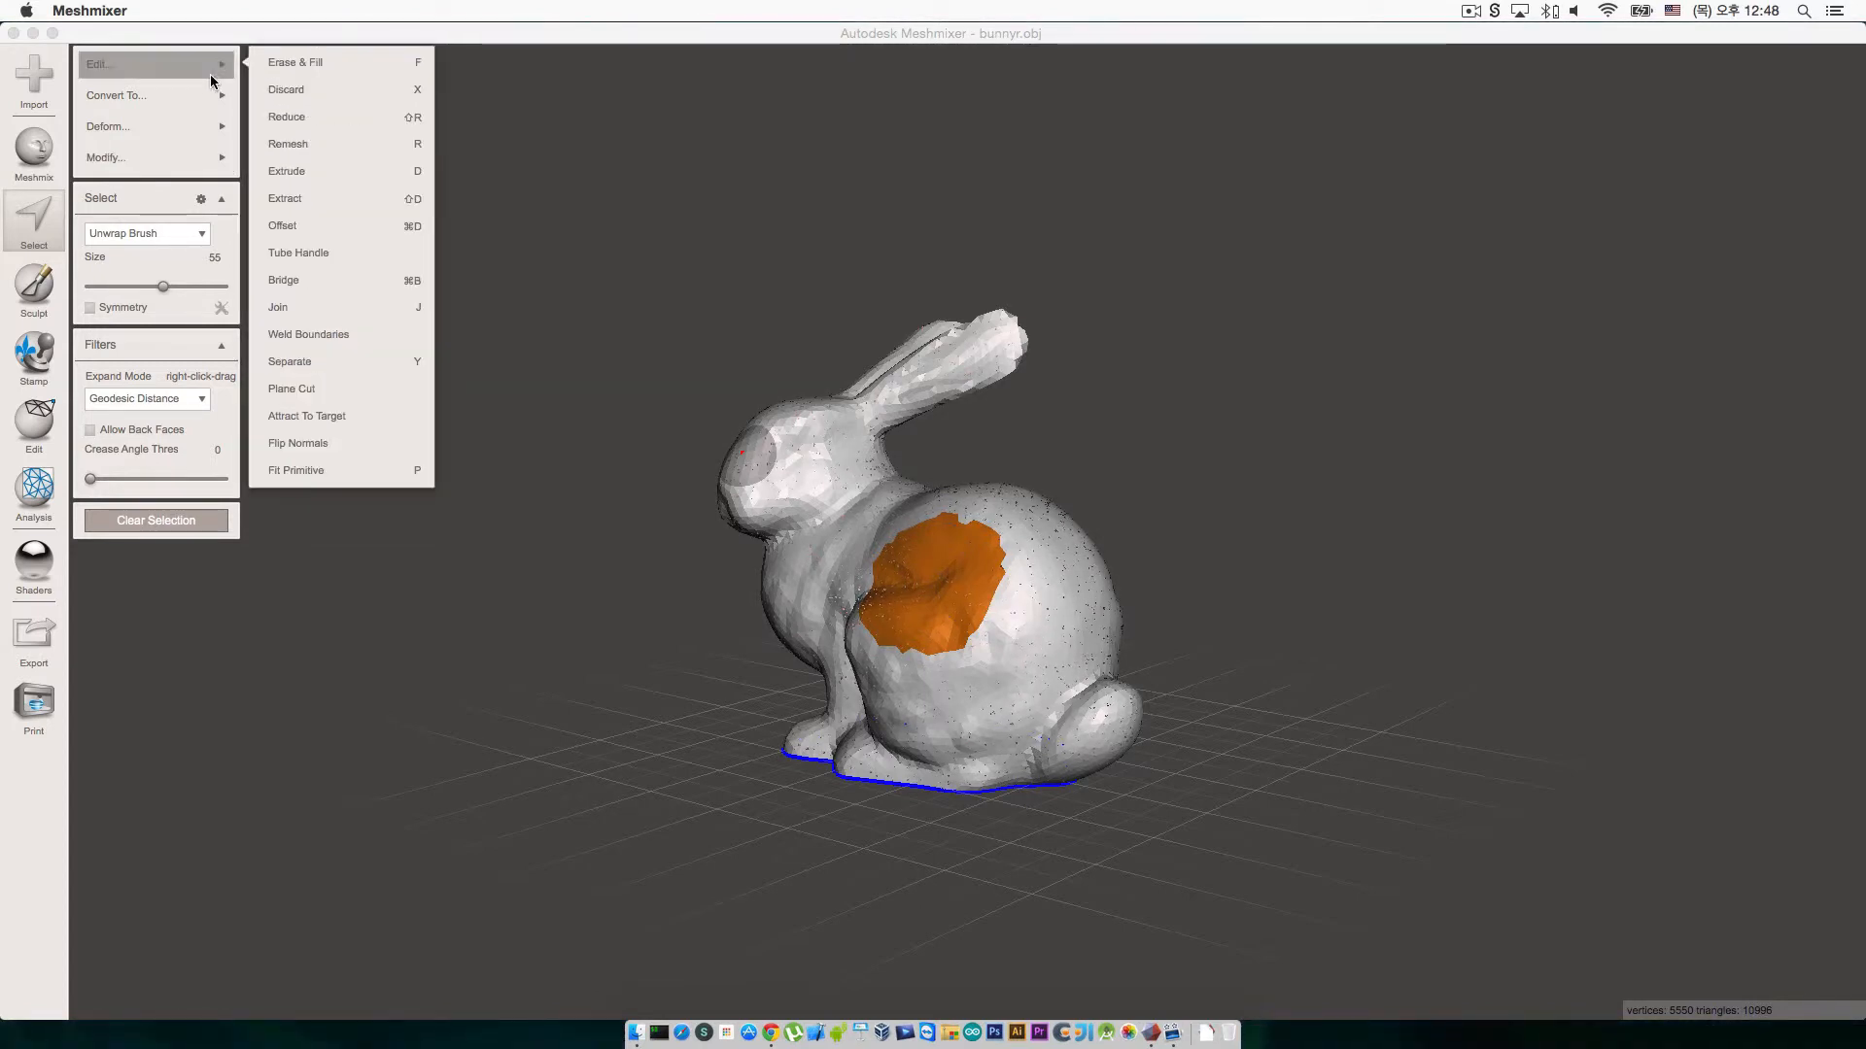
pyautogui.click(328, 171)
pyautogui.moveTo(989, 589); pyautogui.dragTo(925, 545, button='right')
pyautogui.moveTo(171, 125)
pyautogui.mouseDown()
pyautogui.moveTo(200, 121)
pyautogui.moveTo(161, 125)
pyautogui.mouseUp()
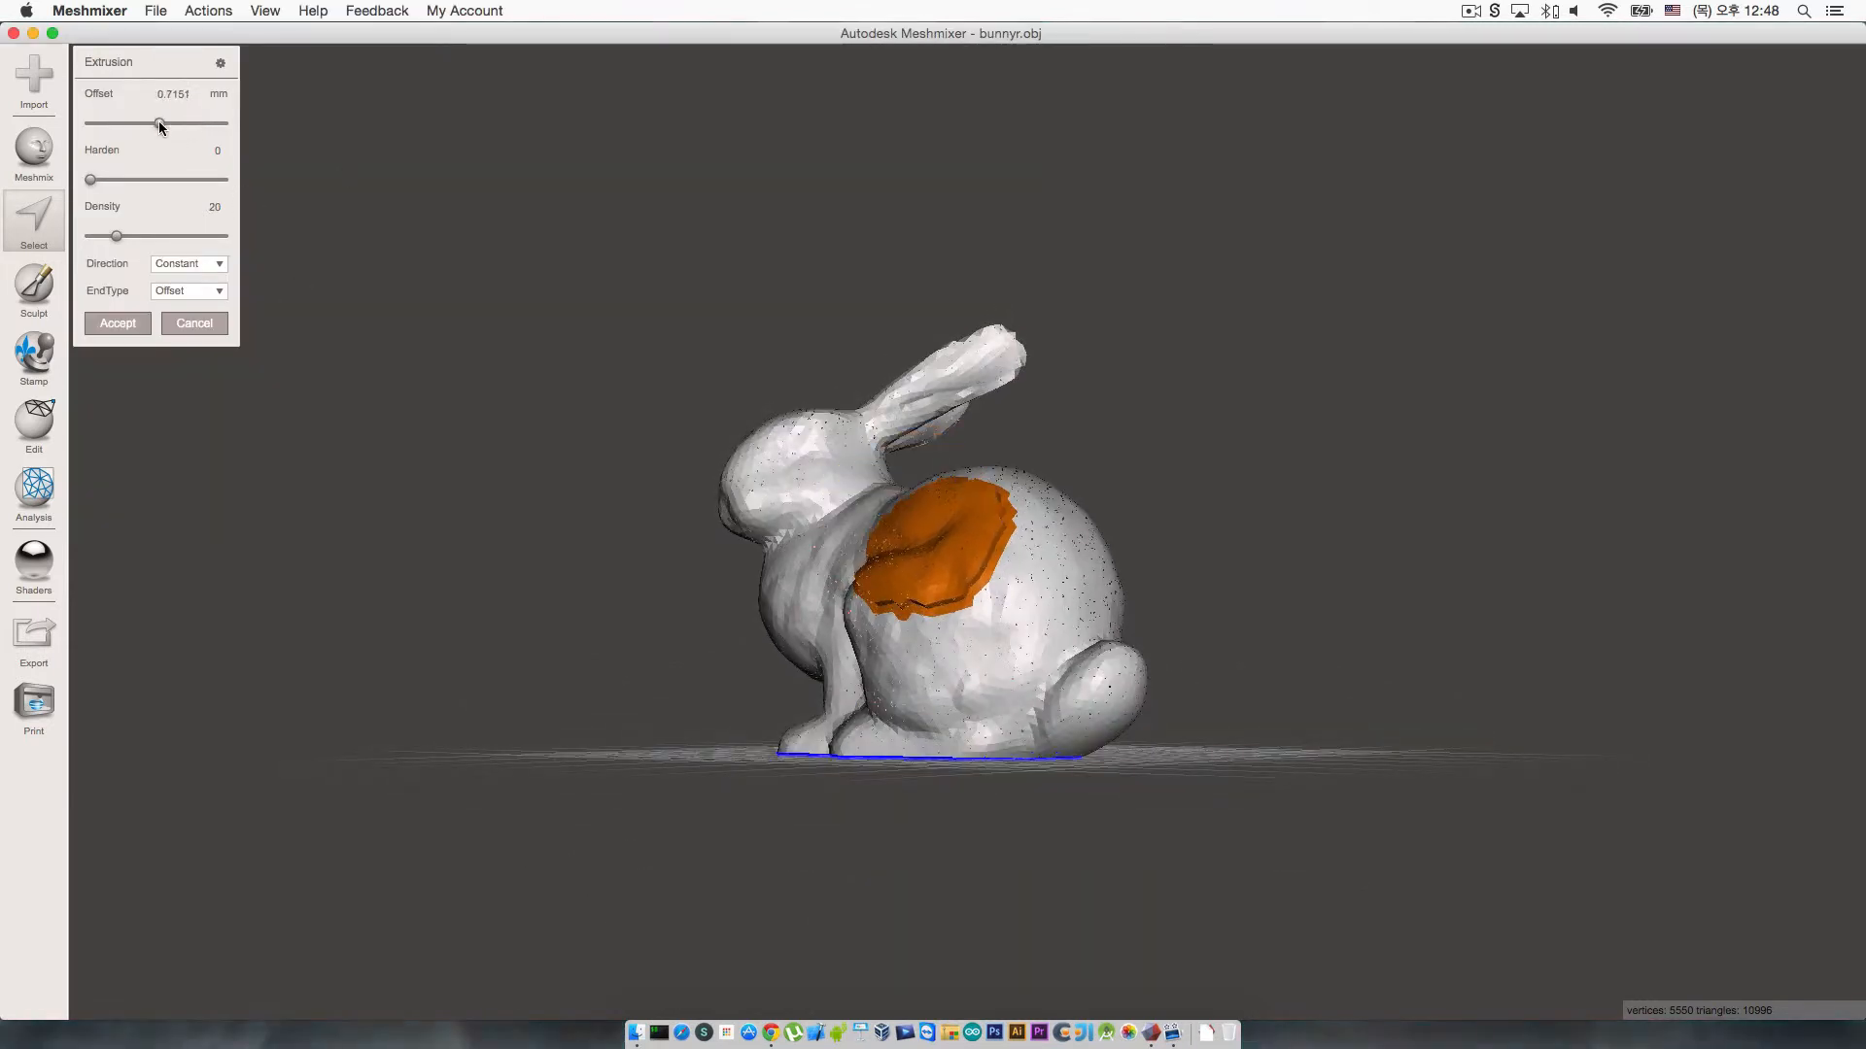
pyautogui.click(186, 330)
pyautogui.moveTo(573, 355); pyautogui.dragTo(532, 353, button='right')
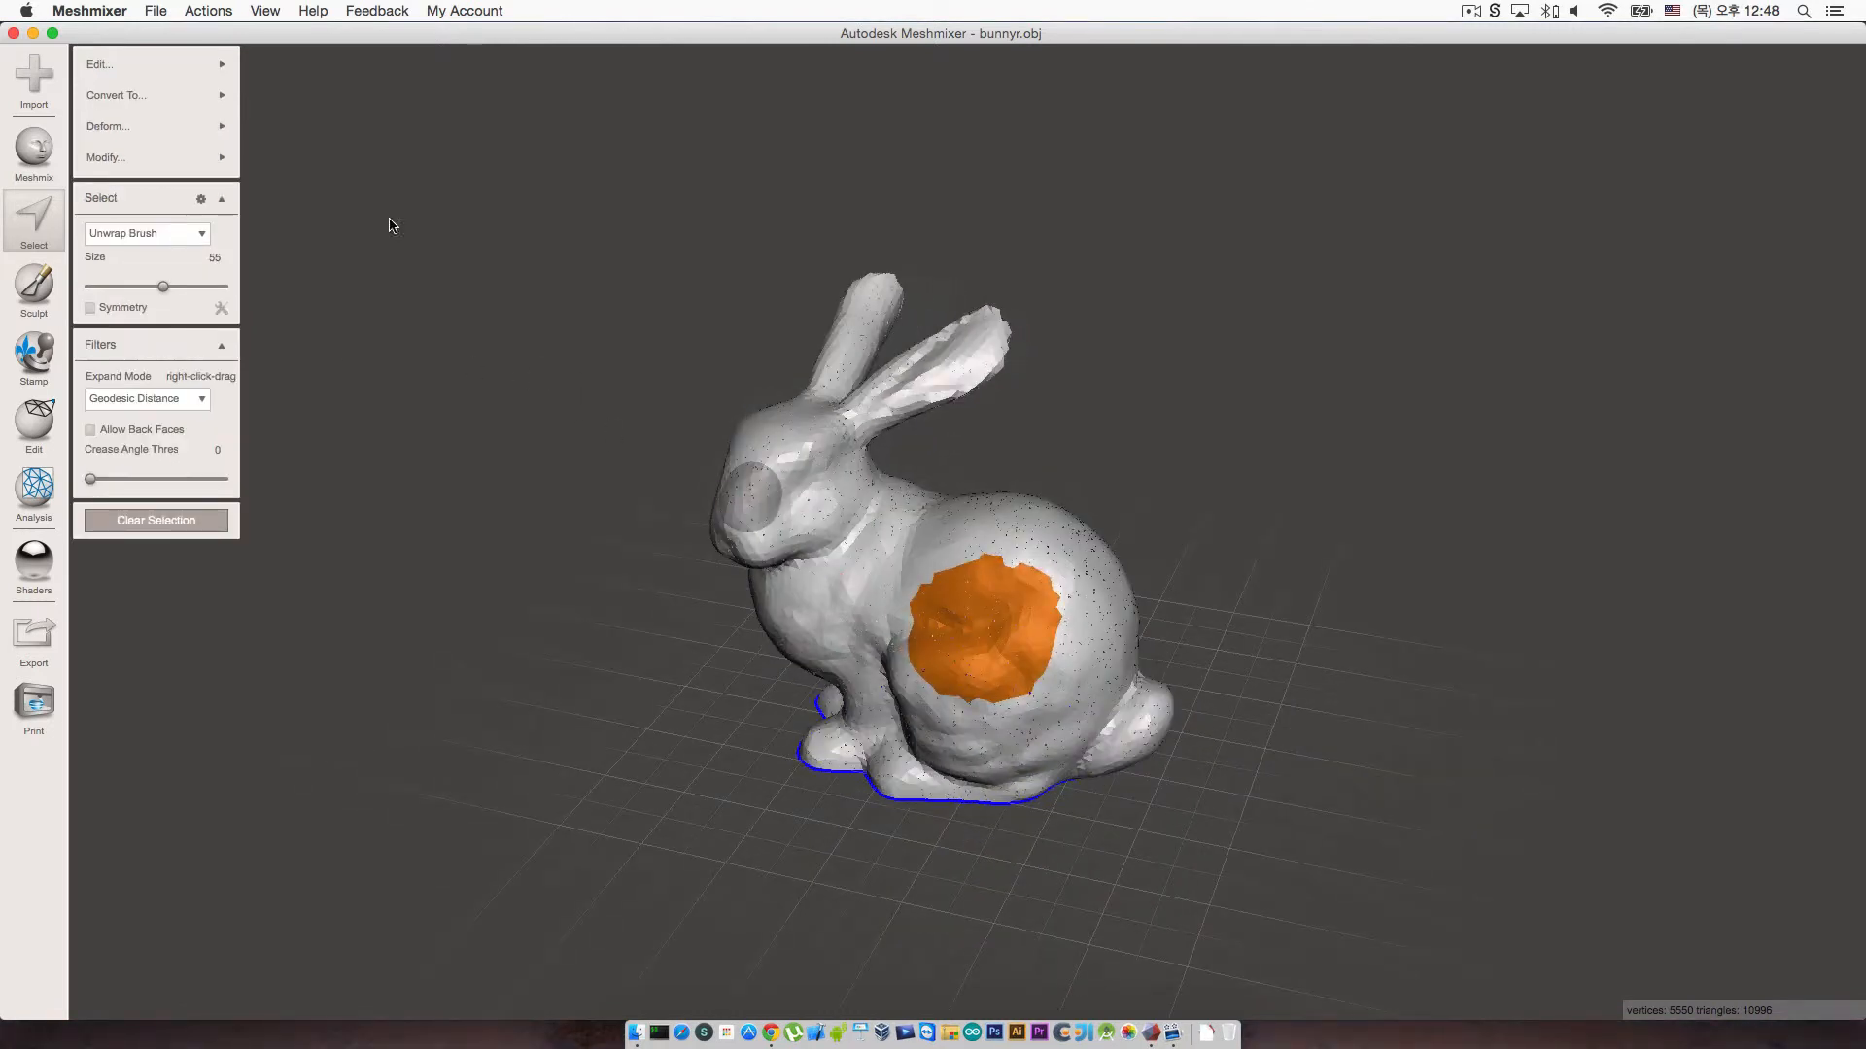
# Step: Clear the flank selection and select the bunny's head and ears with a freehand line cutting across the neck
pyautogui.click(64, 224)
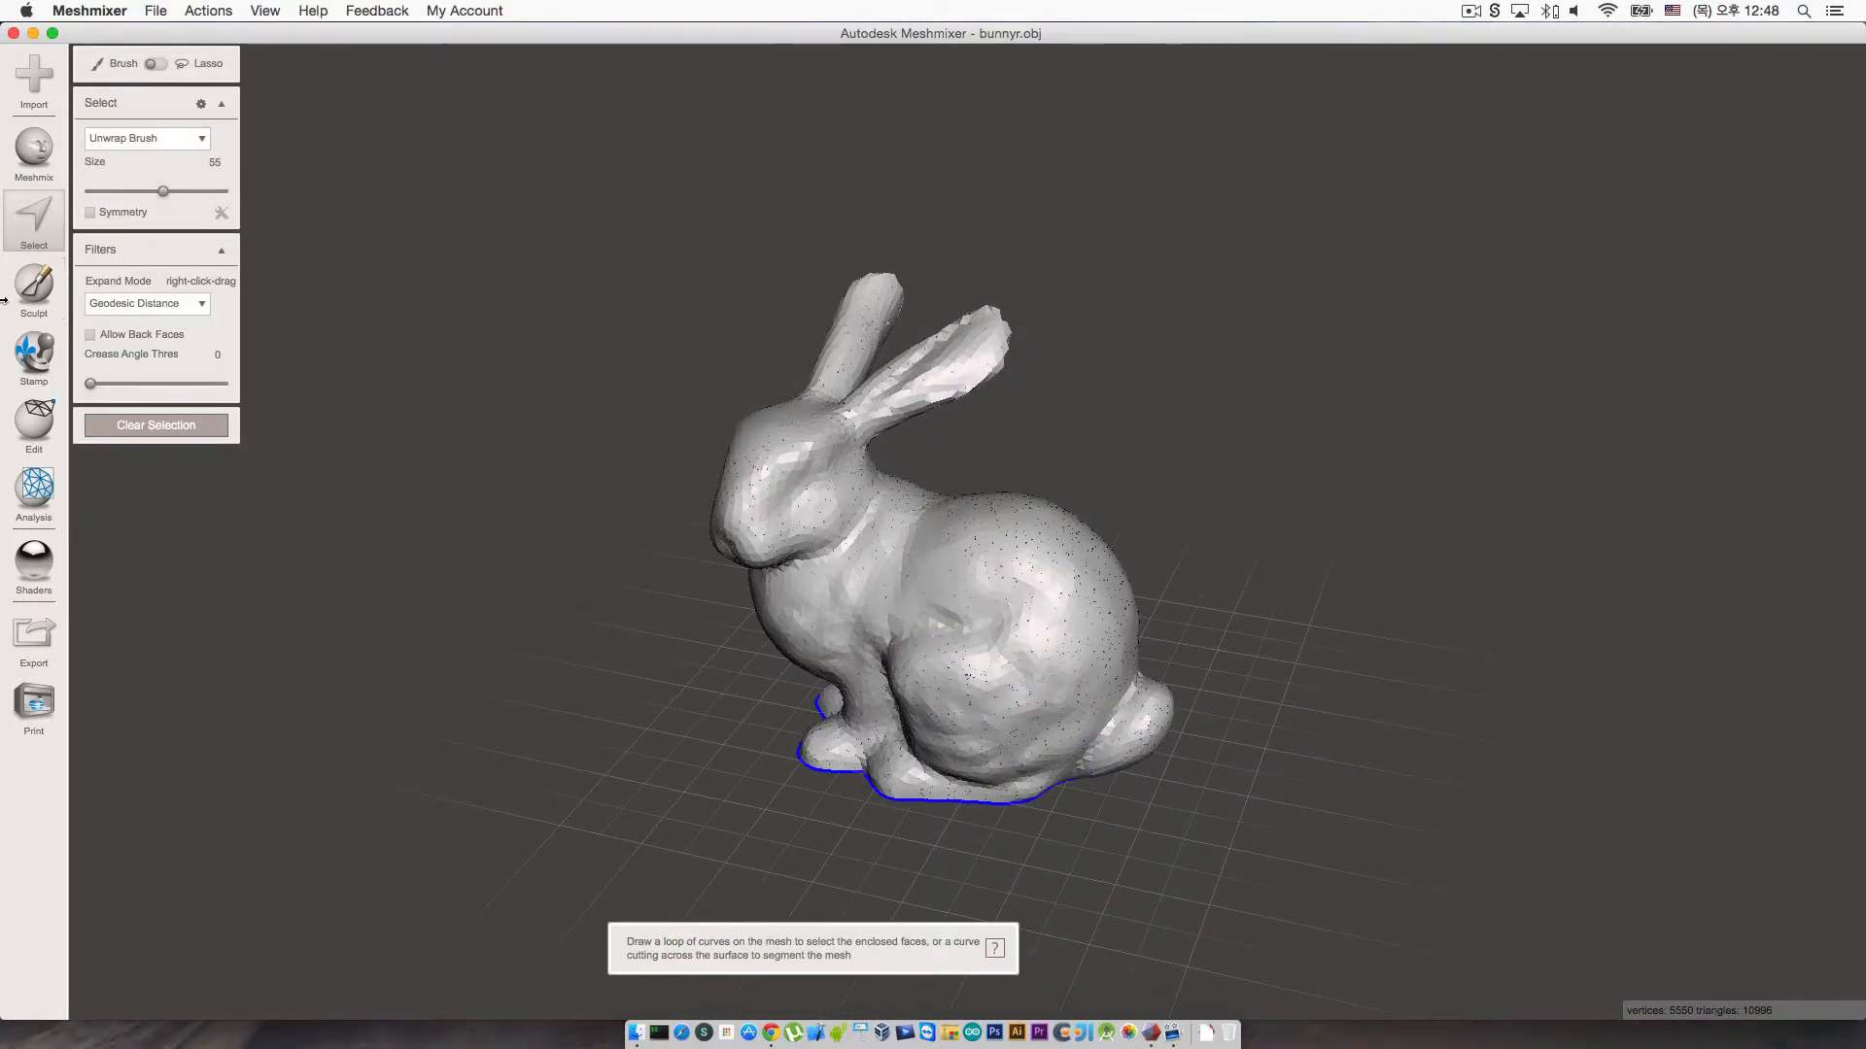
pyautogui.click(902, 482)
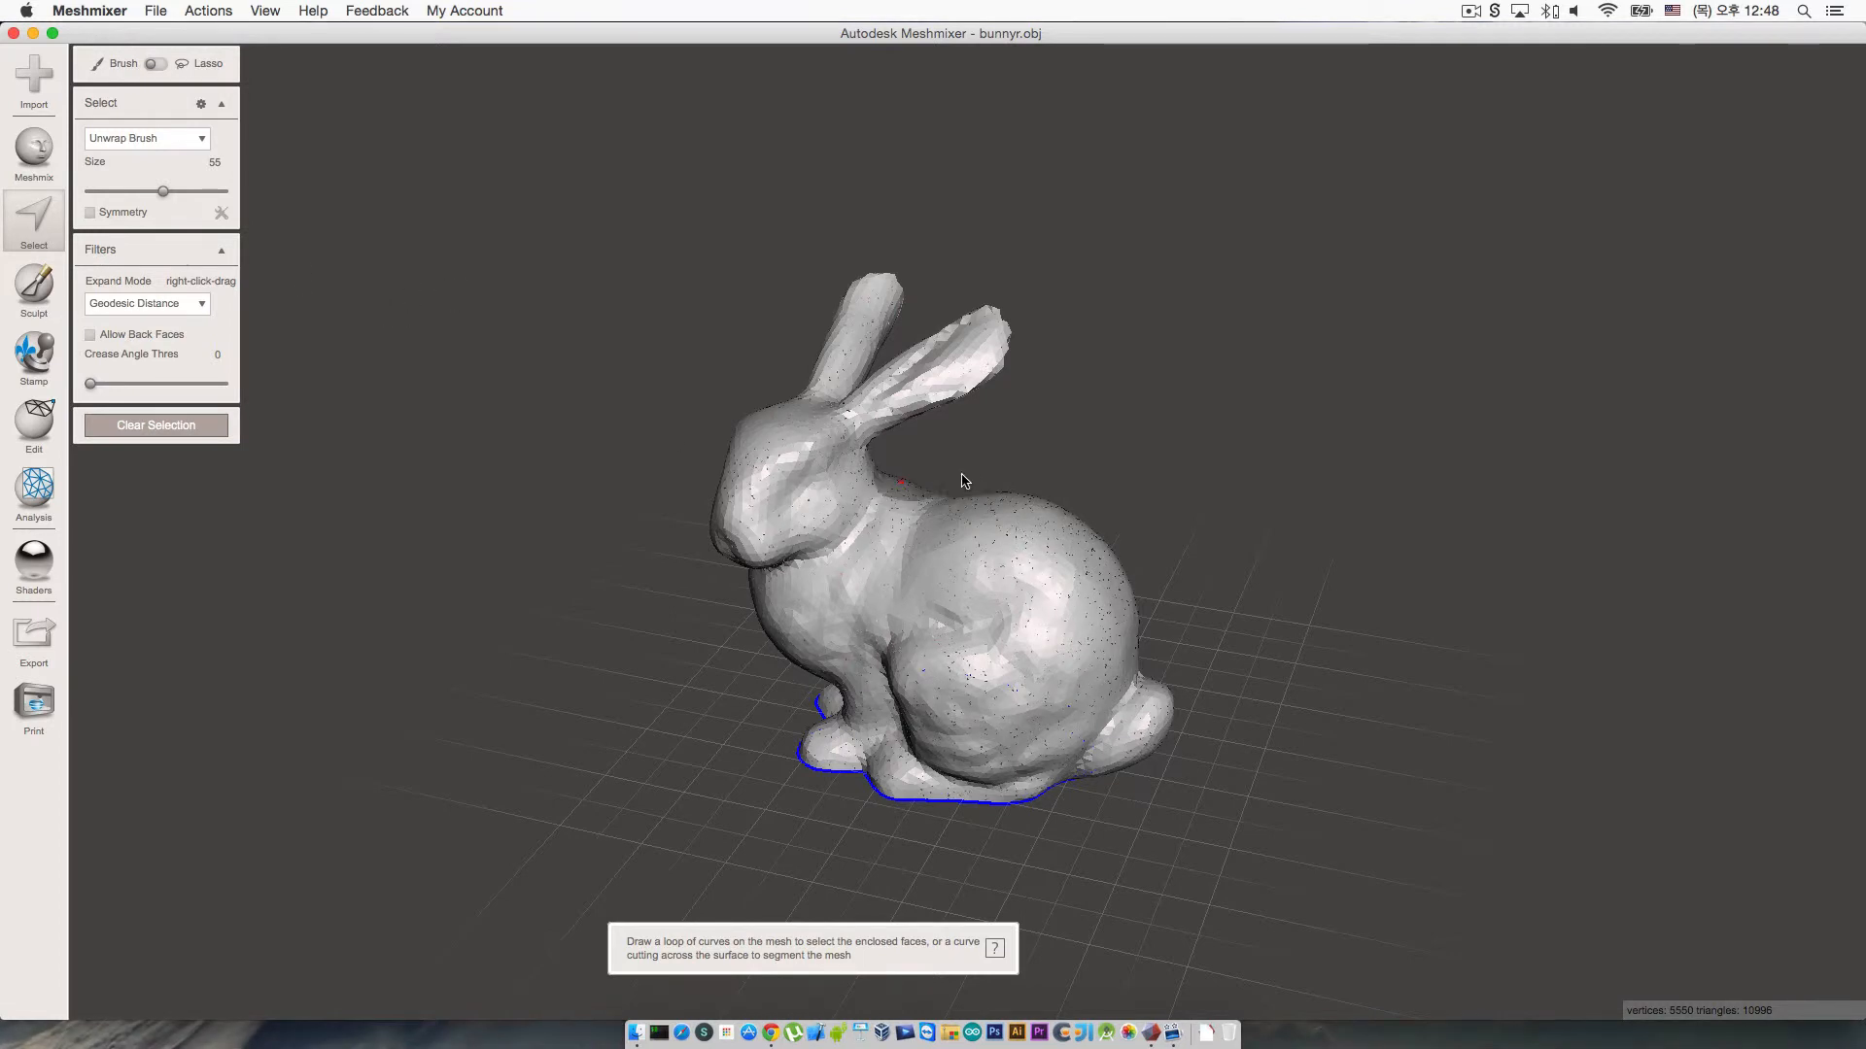
pyautogui.moveTo(1122, 341); pyautogui.dragTo(1014, 406)
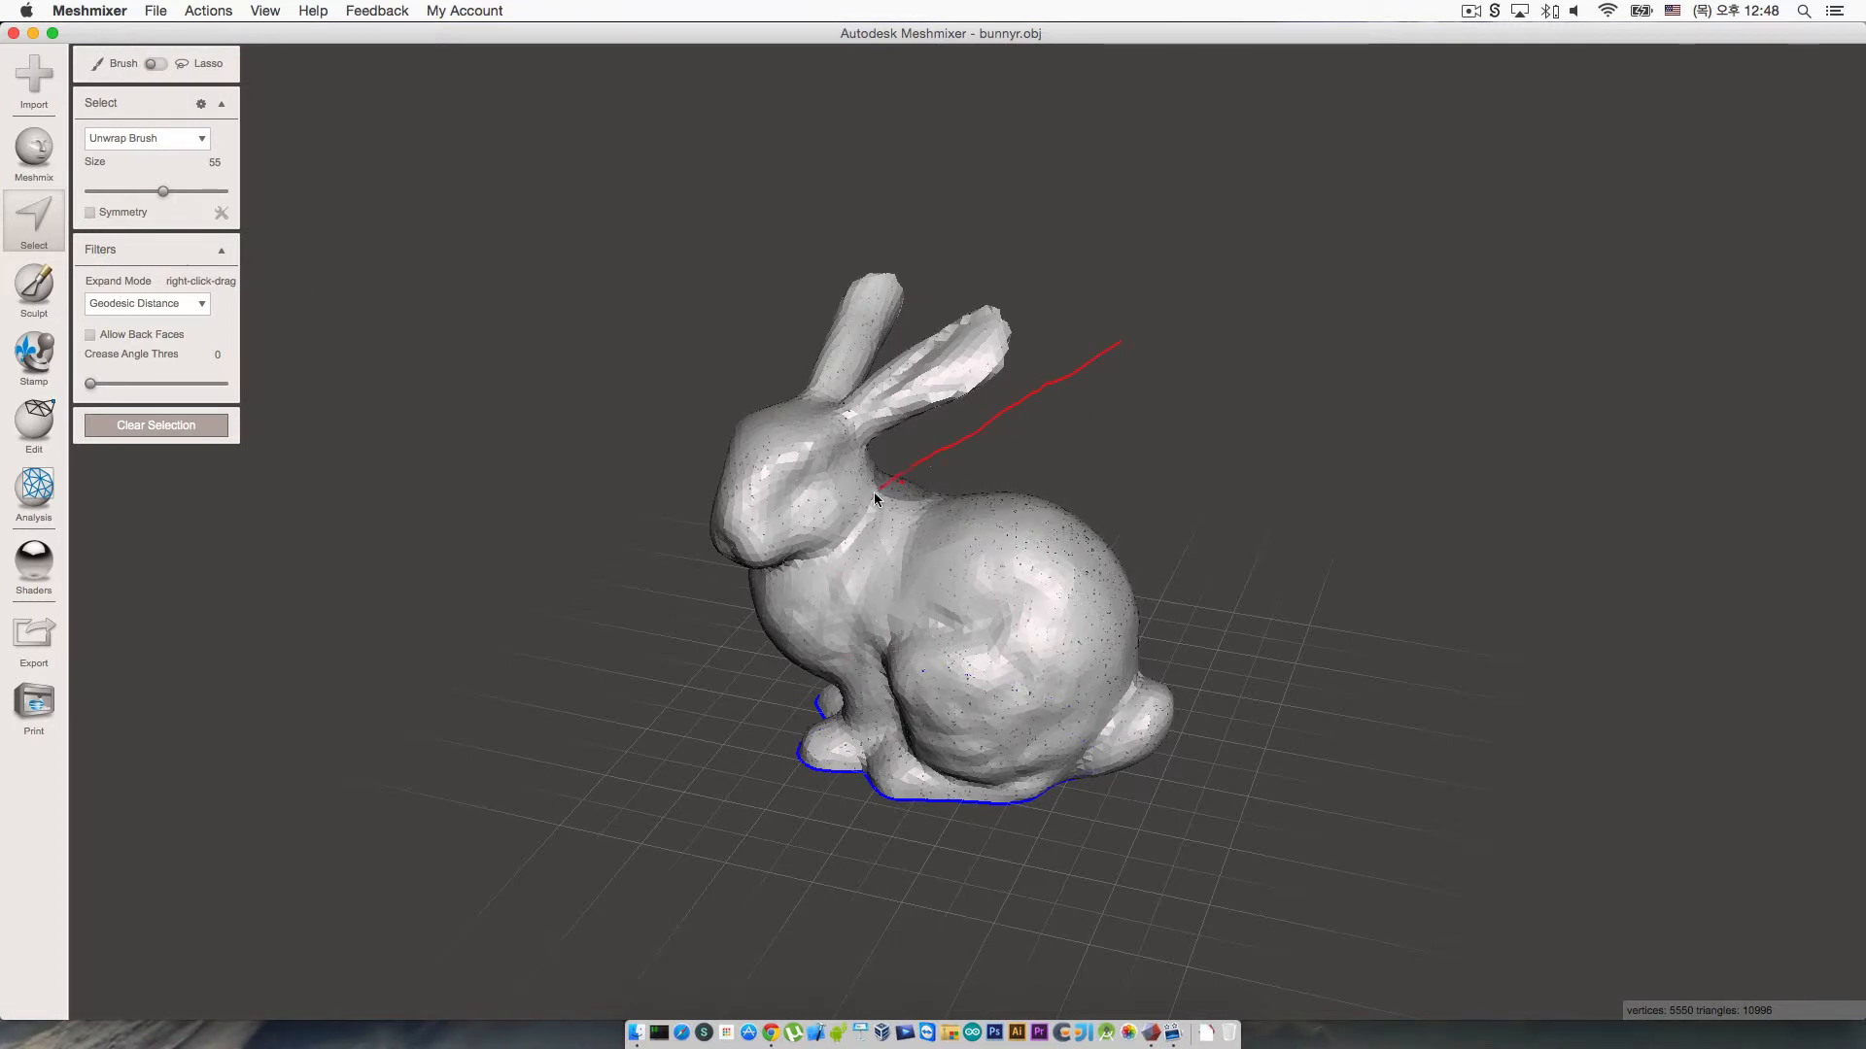
pyautogui.moveTo(761, 590); pyautogui.dragTo(653, 606)
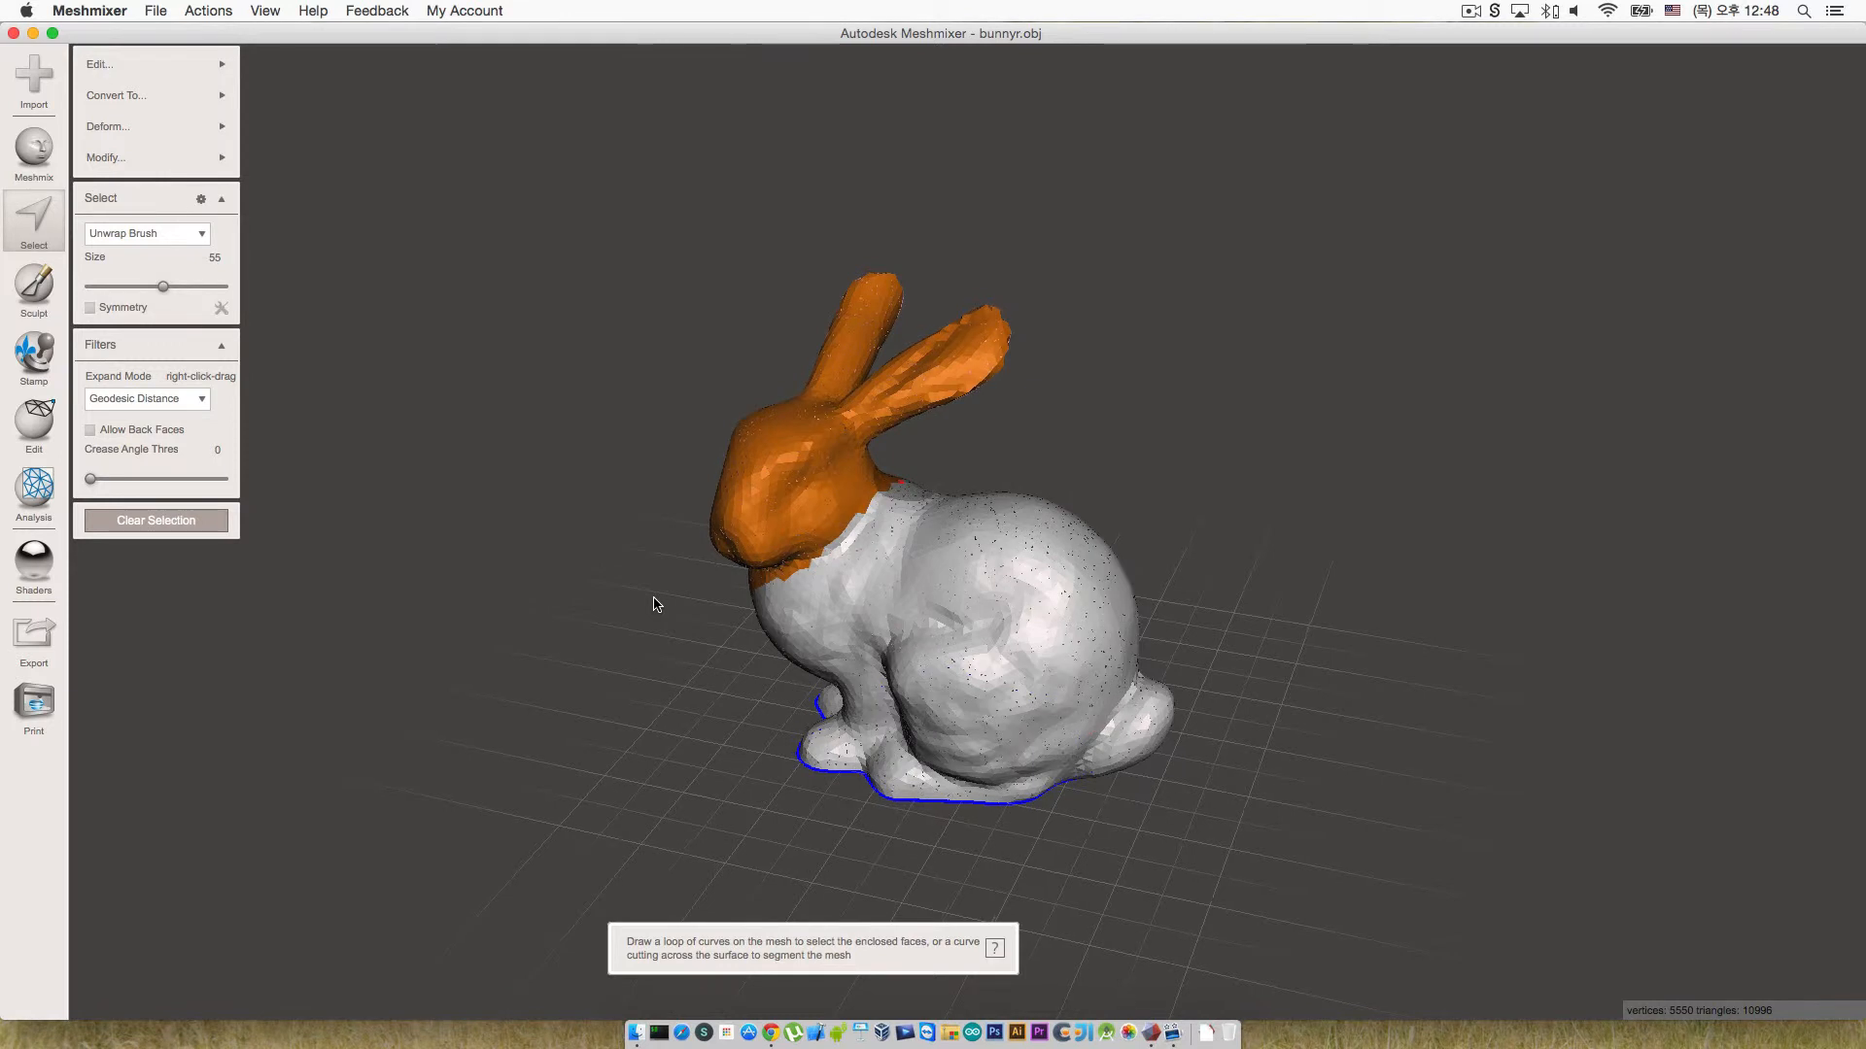
# Step: Replace the selected head and ears with a smooth cap using Erase & Fill in Smooth MVC mode
pyautogui.click(95, 103)
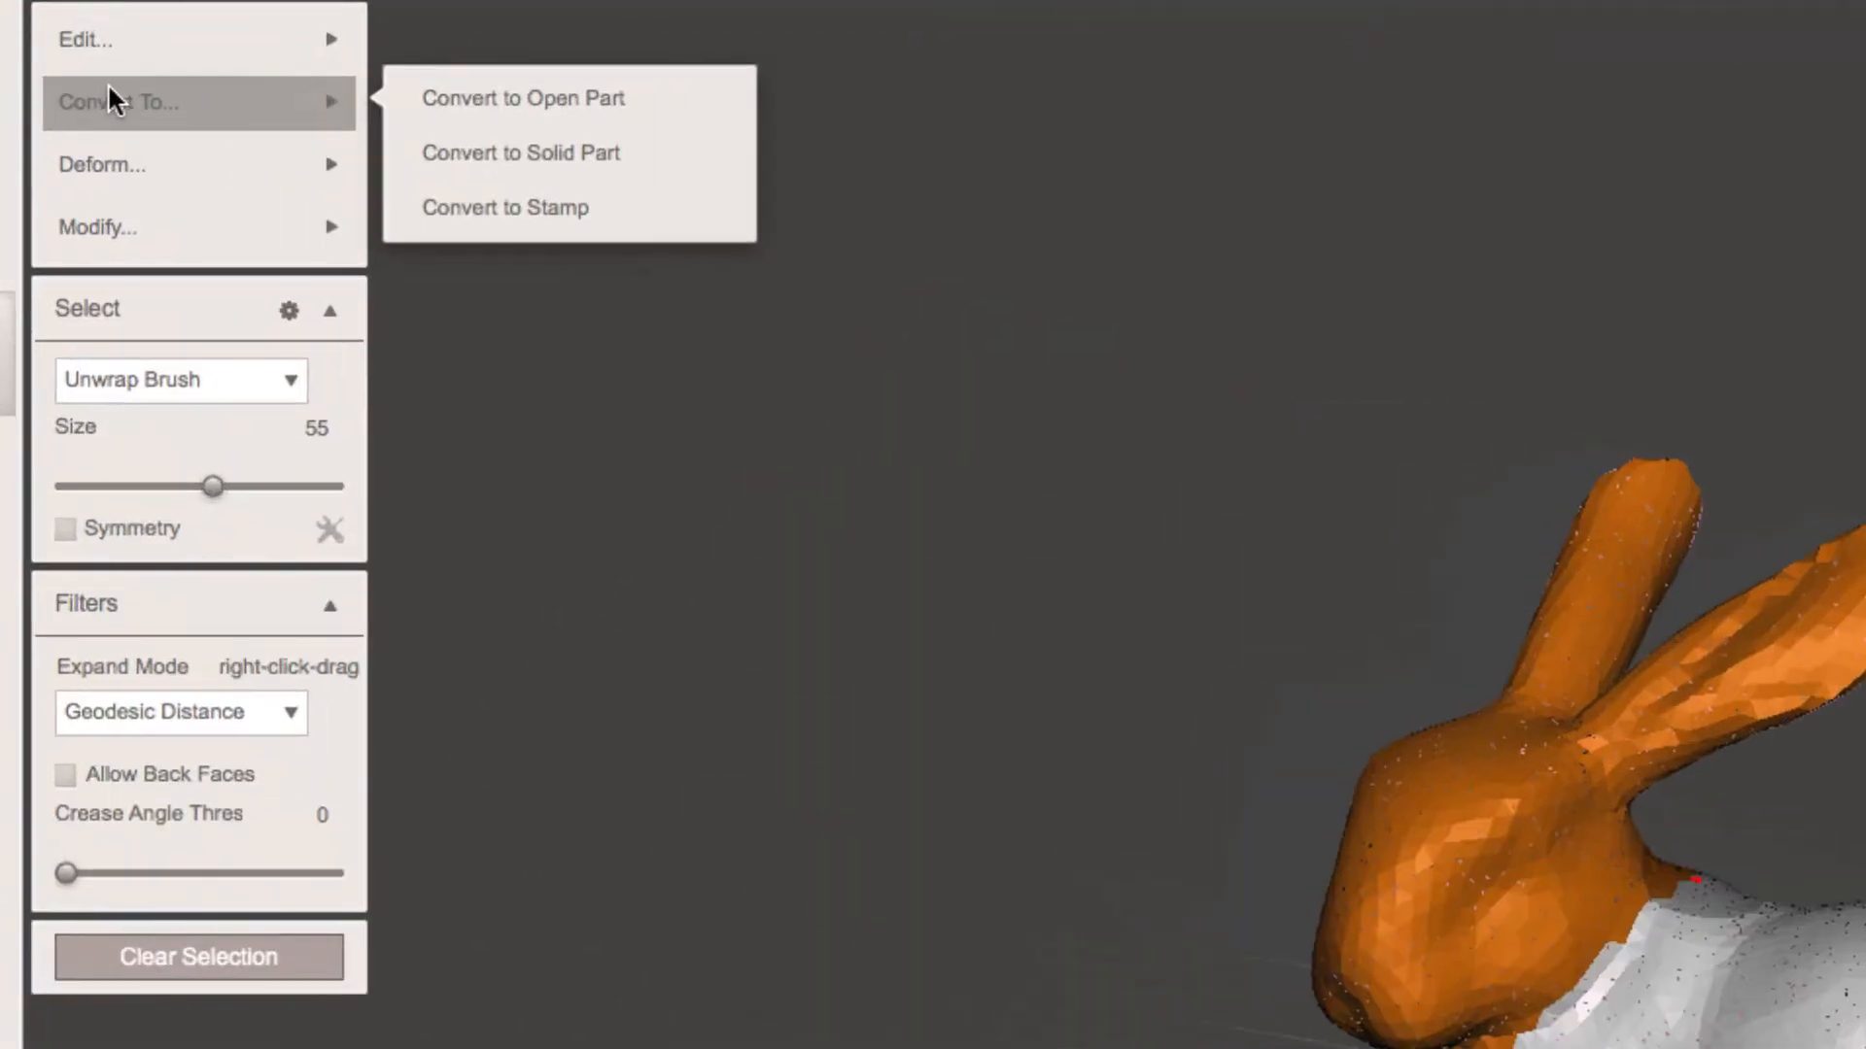
pyautogui.moveTo(120, 63)
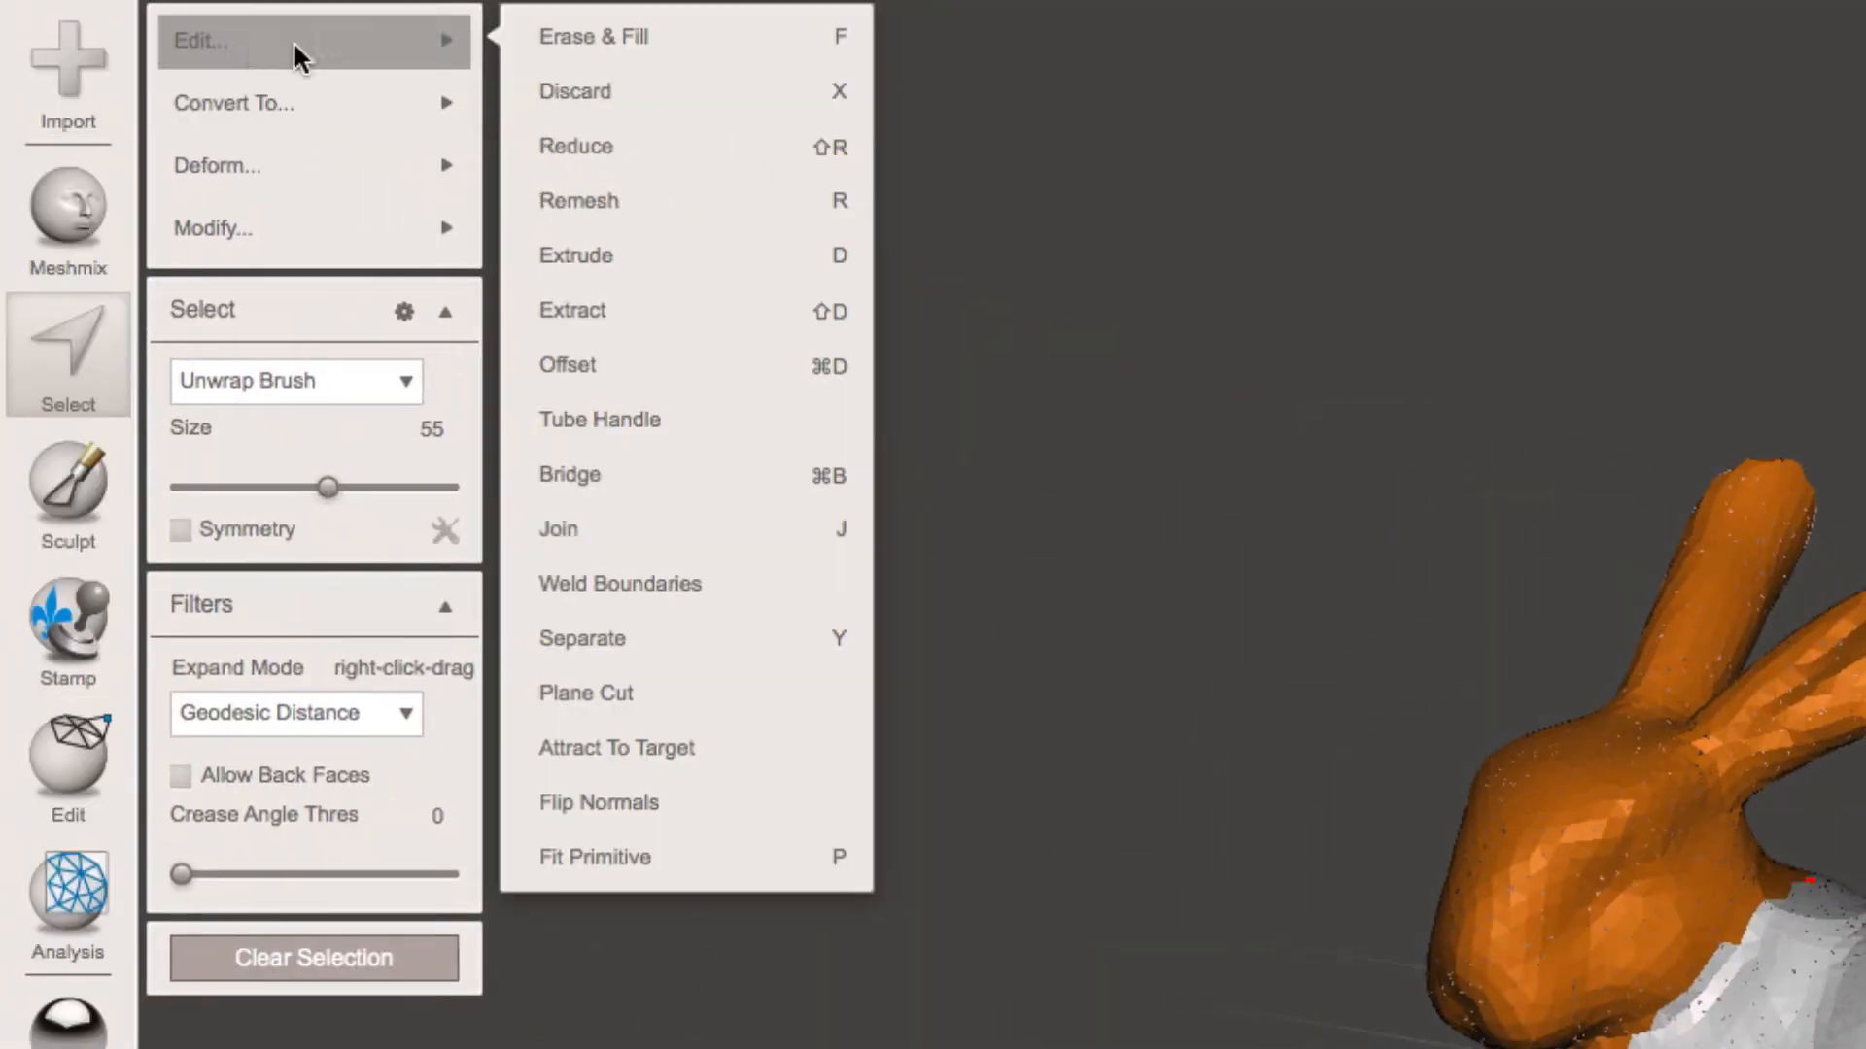
pyautogui.click(653, 56)
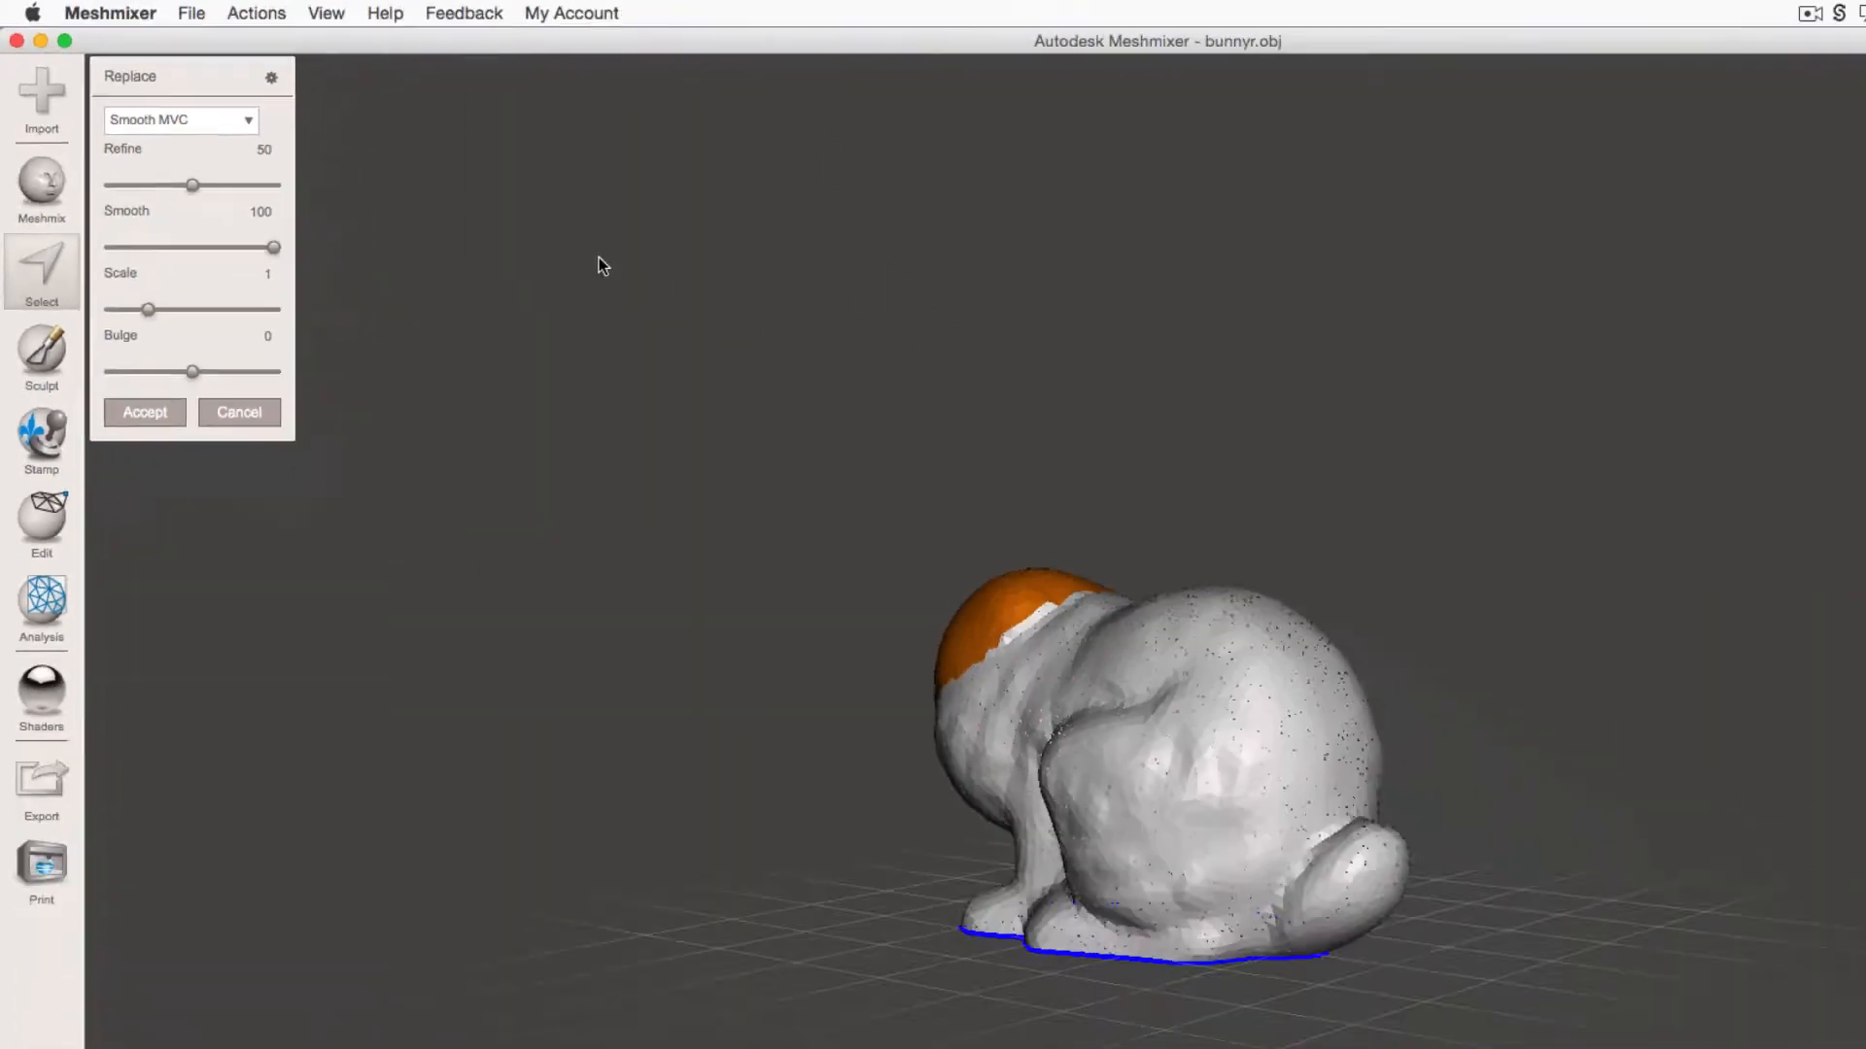
pyautogui.moveTo(693, 493); pyautogui.dragTo(814, 528, button='right')
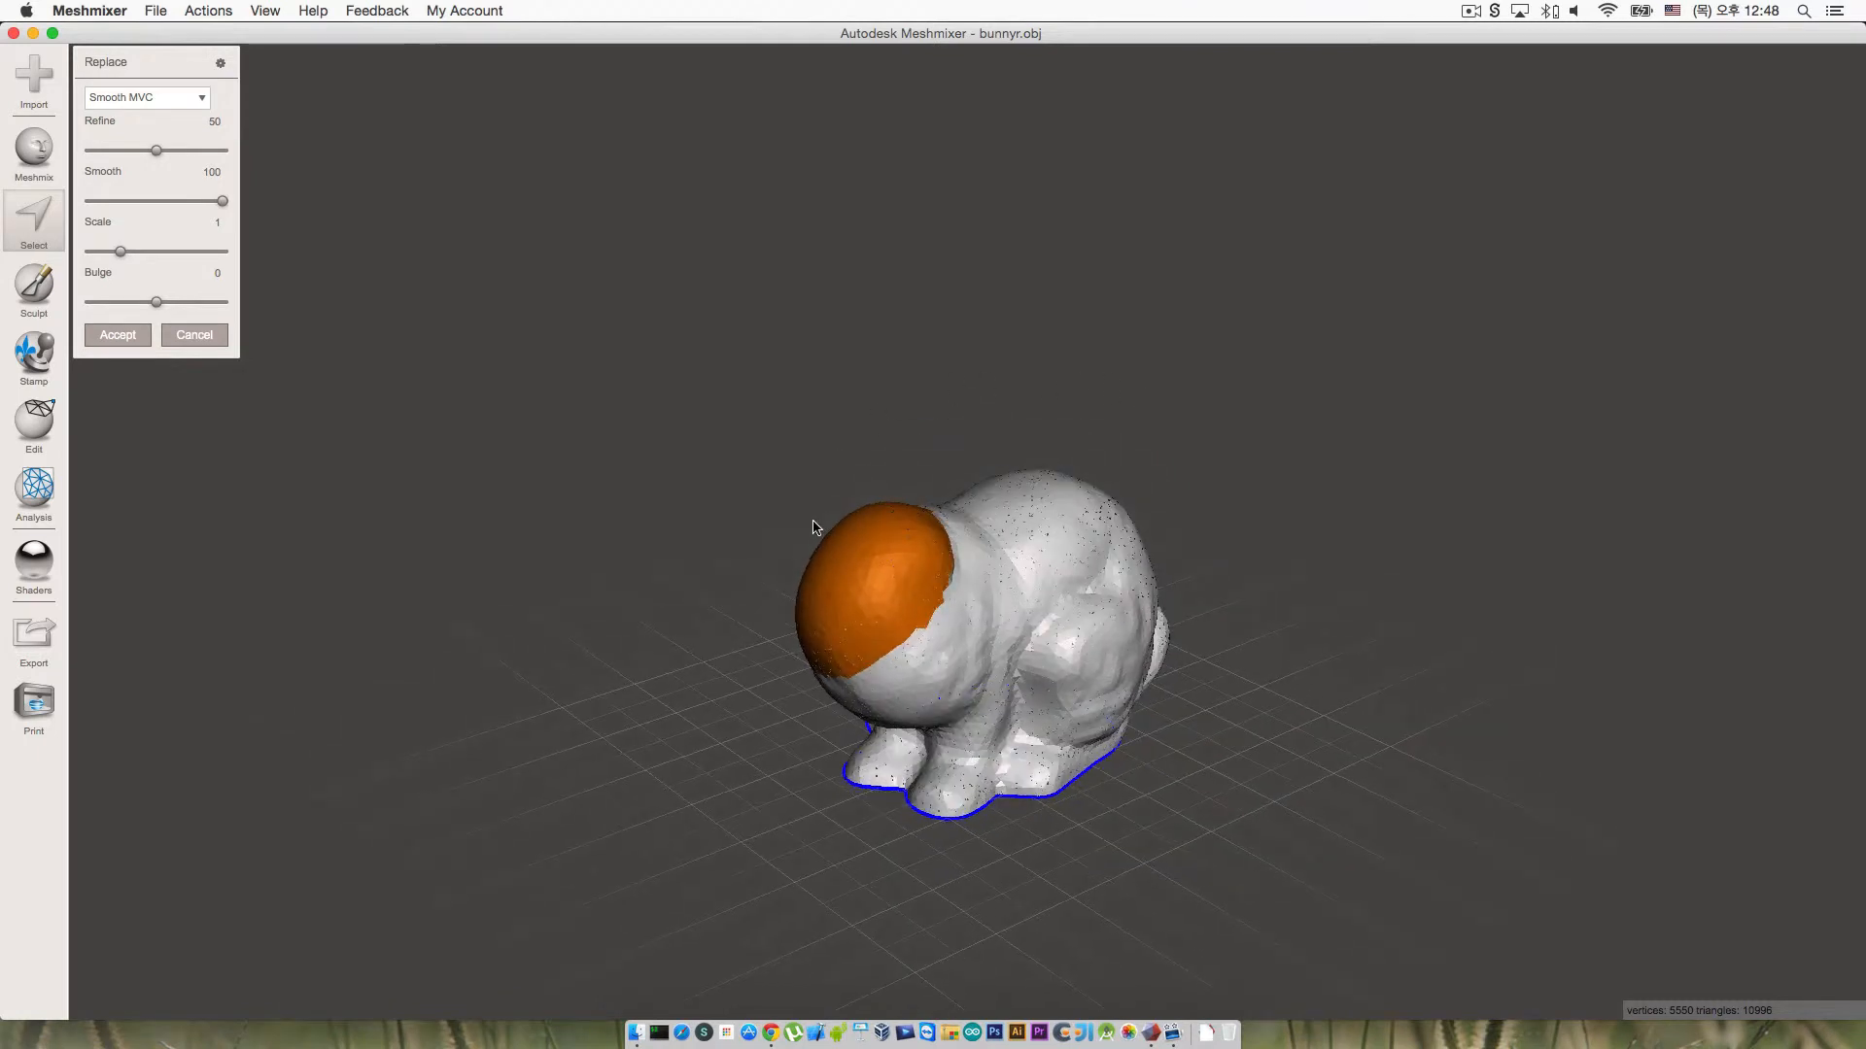
pyautogui.click(134, 342)
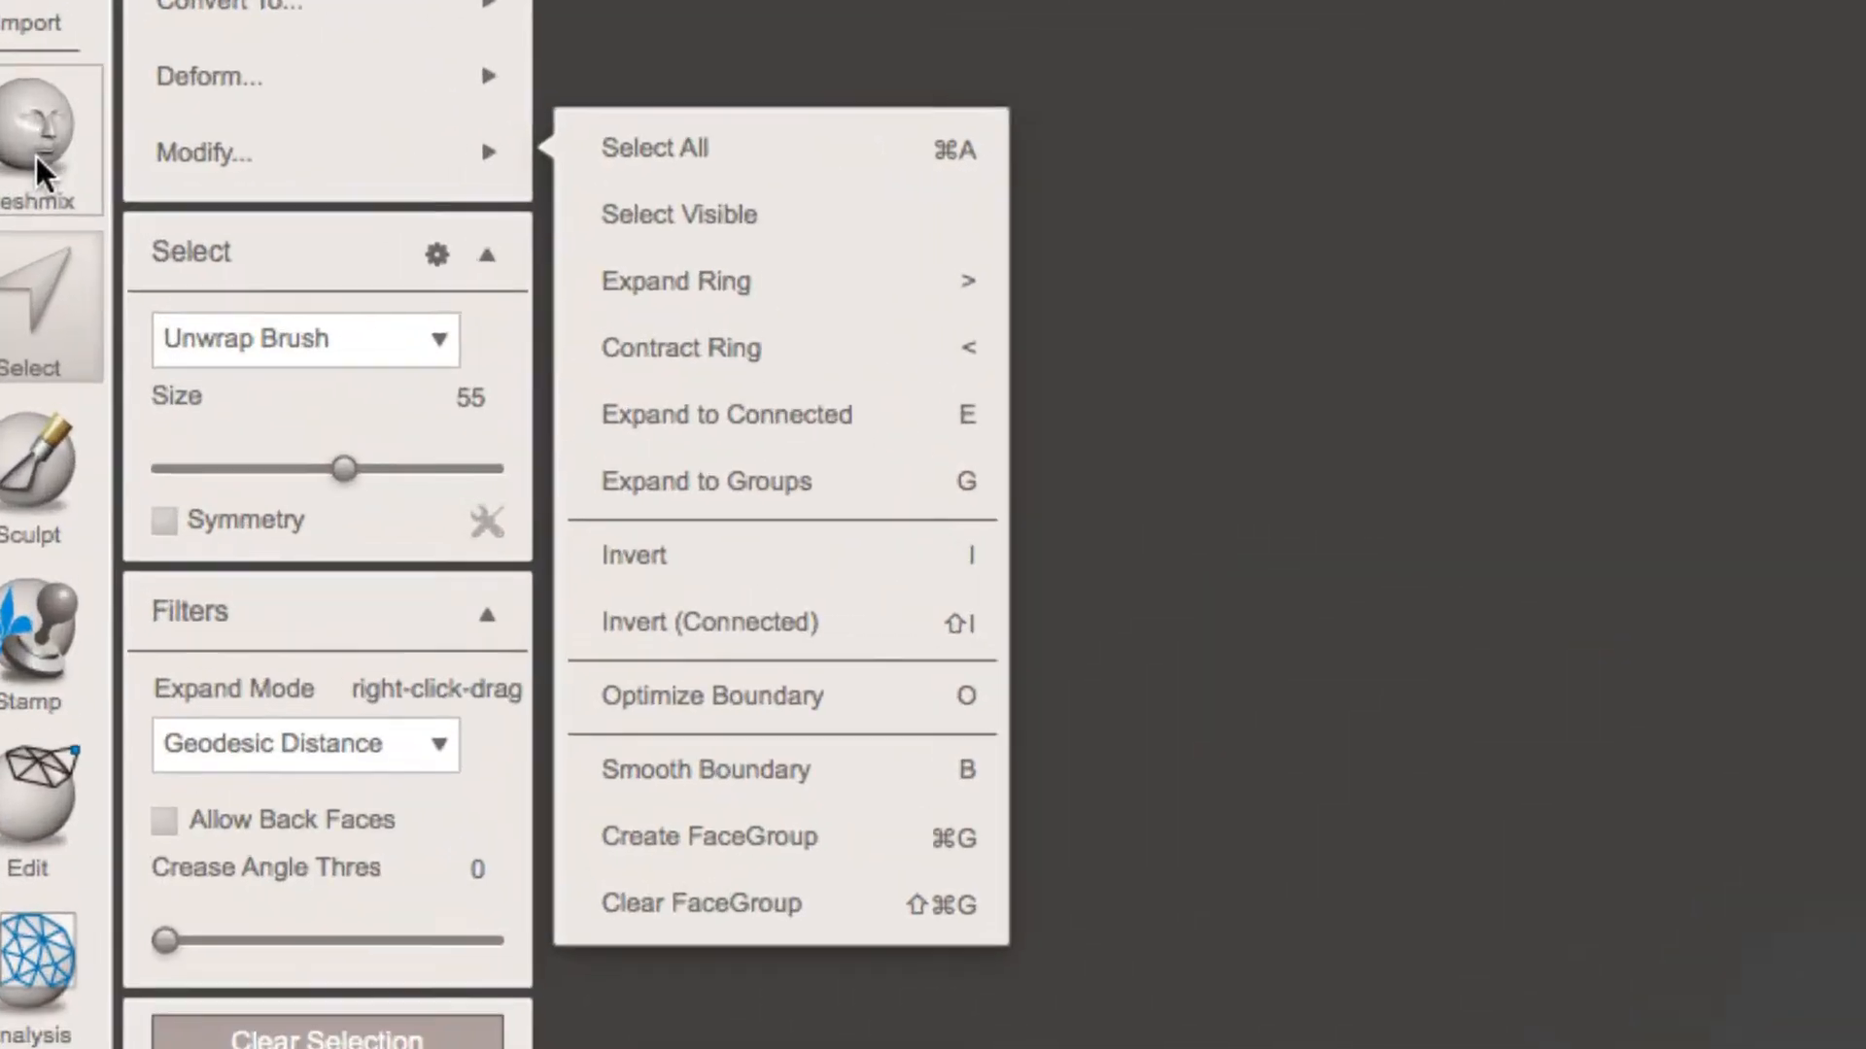
# Step: Browse the Arms and Ears parts in the Meshmix library and show the Heads collection
pyautogui.click(37, 156)
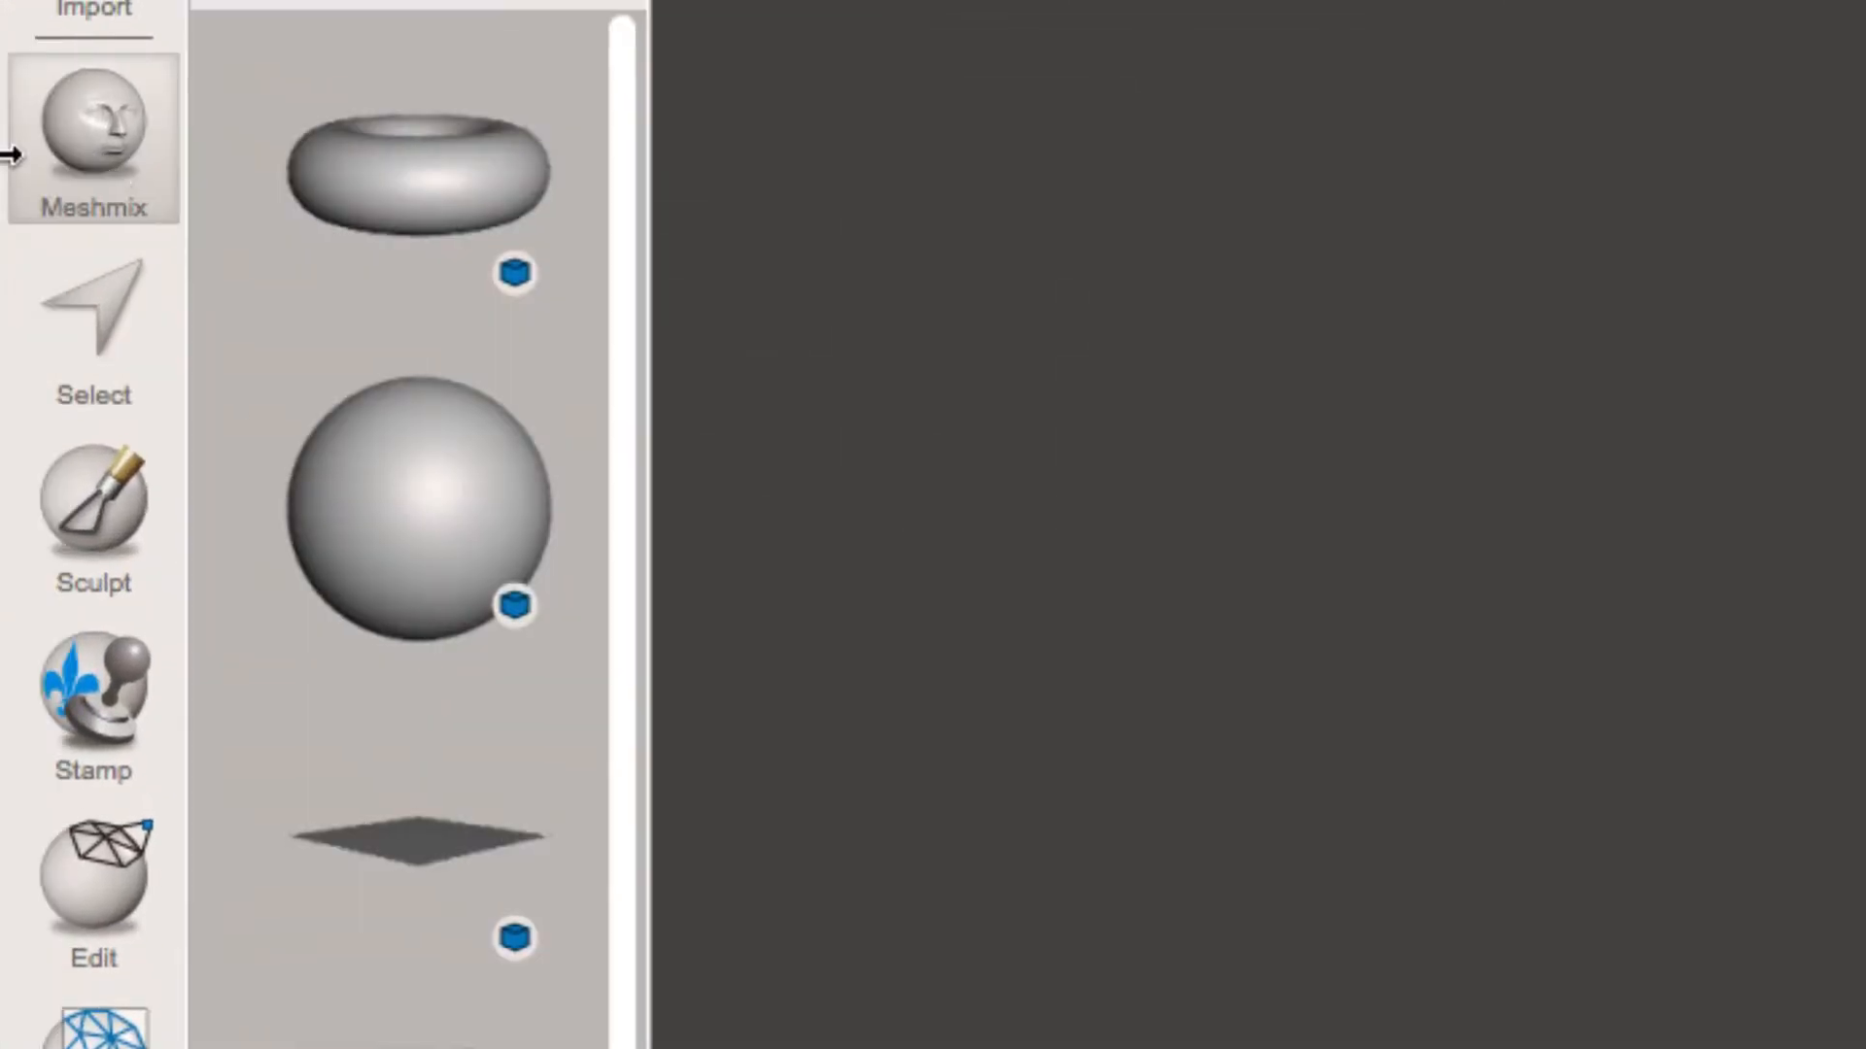
pyautogui.click(388, 195)
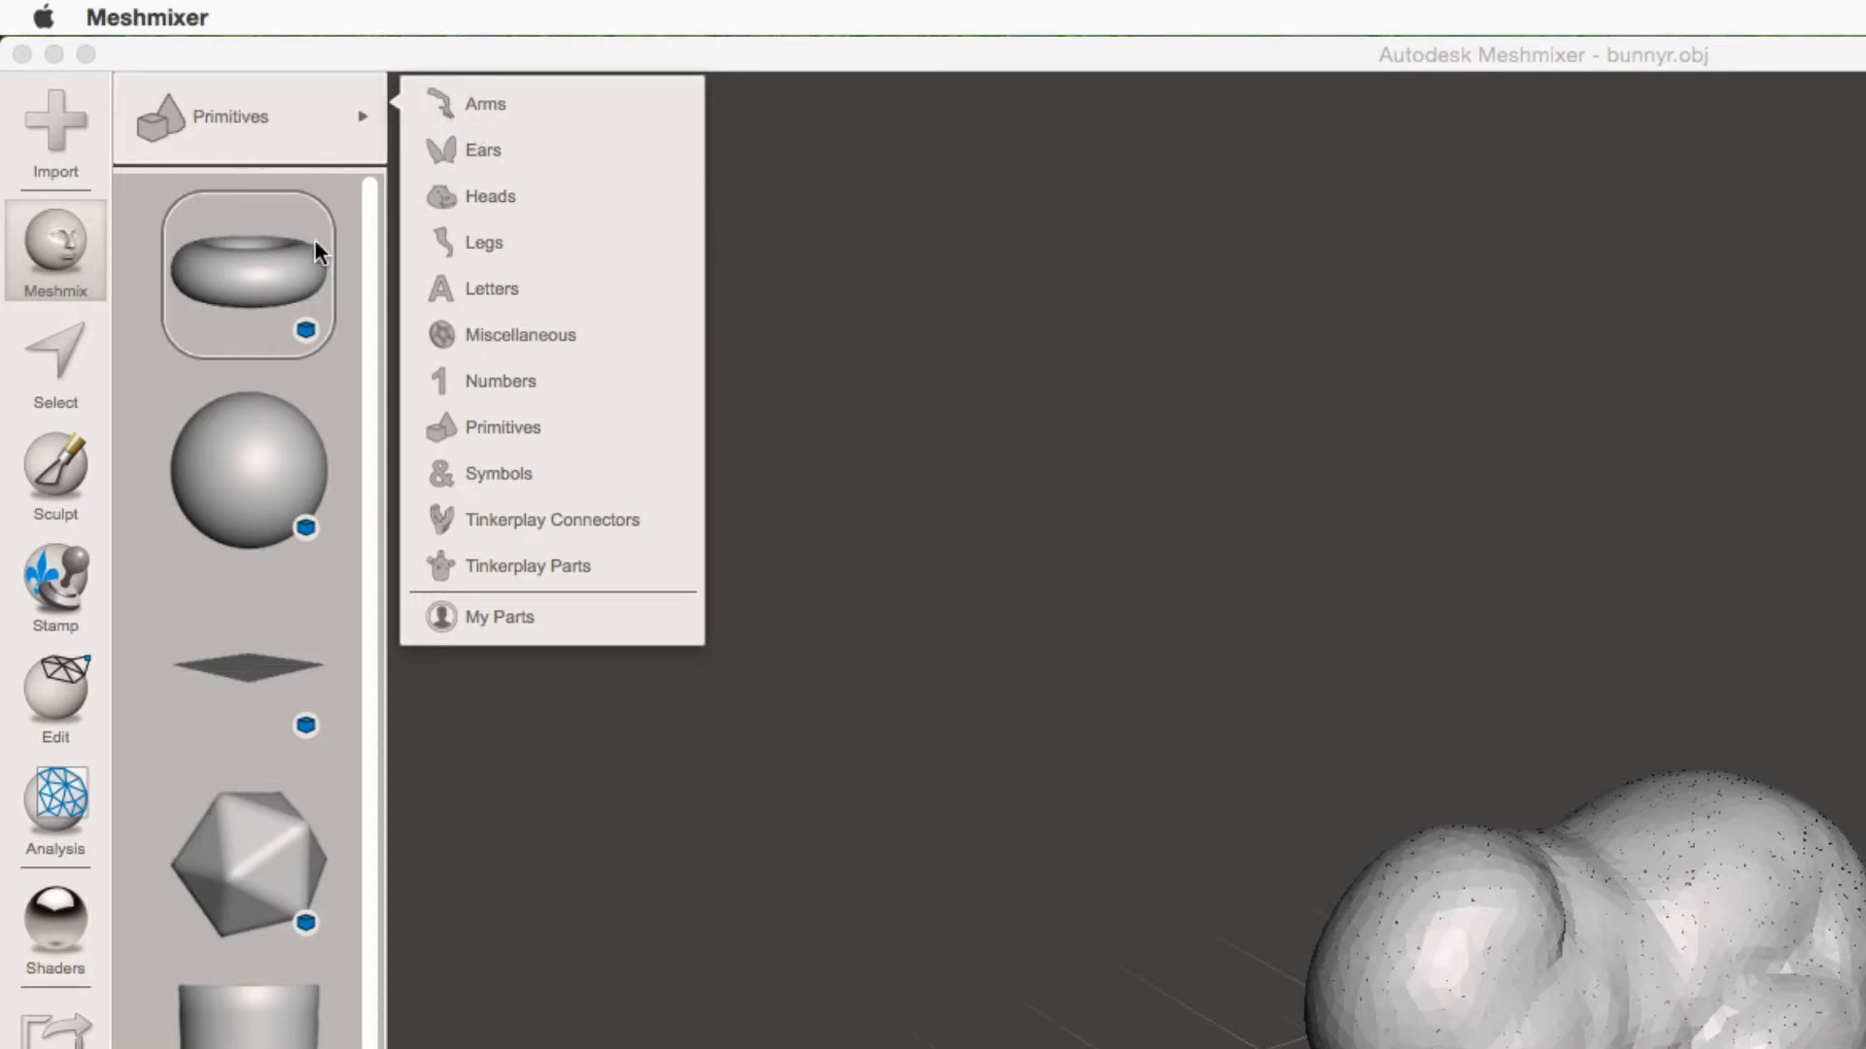
pyautogui.click(526, 121)
pyautogui.click(262, 123)
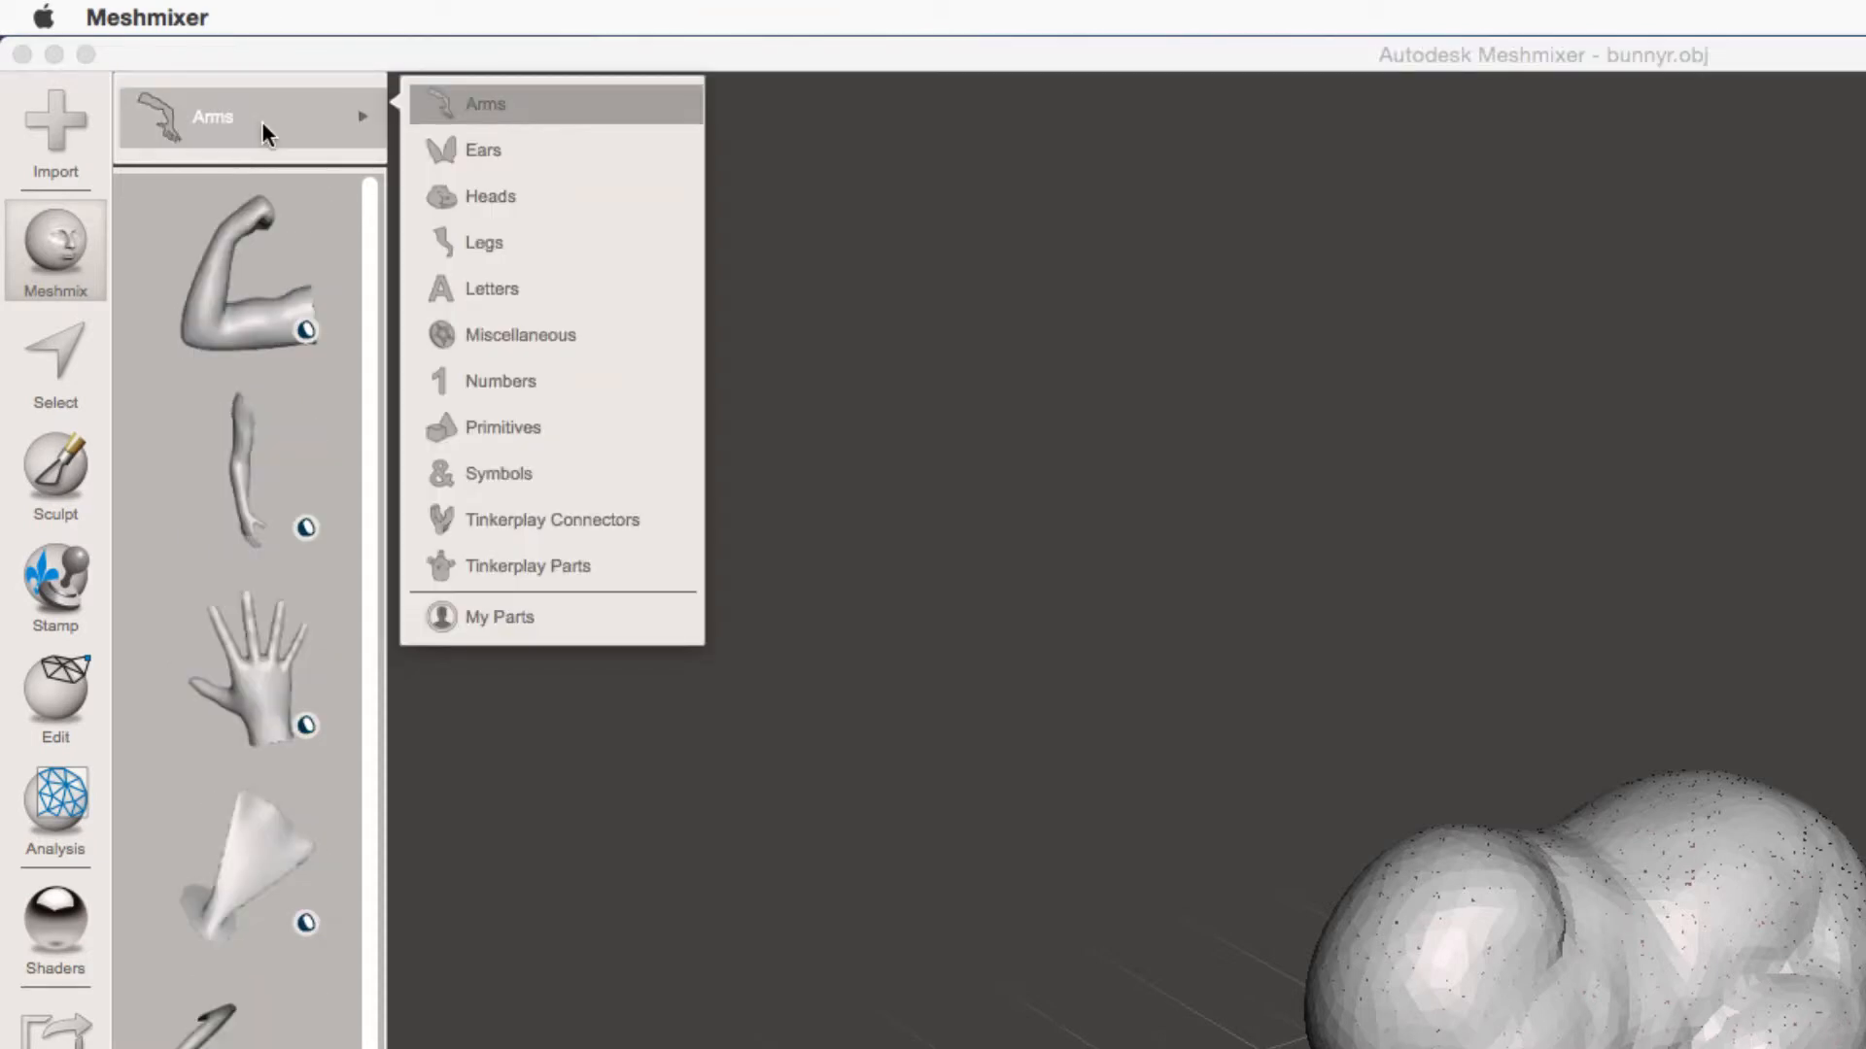
pyautogui.click(483, 149)
pyautogui.click(328, 132)
pyautogui.click(491, 195)
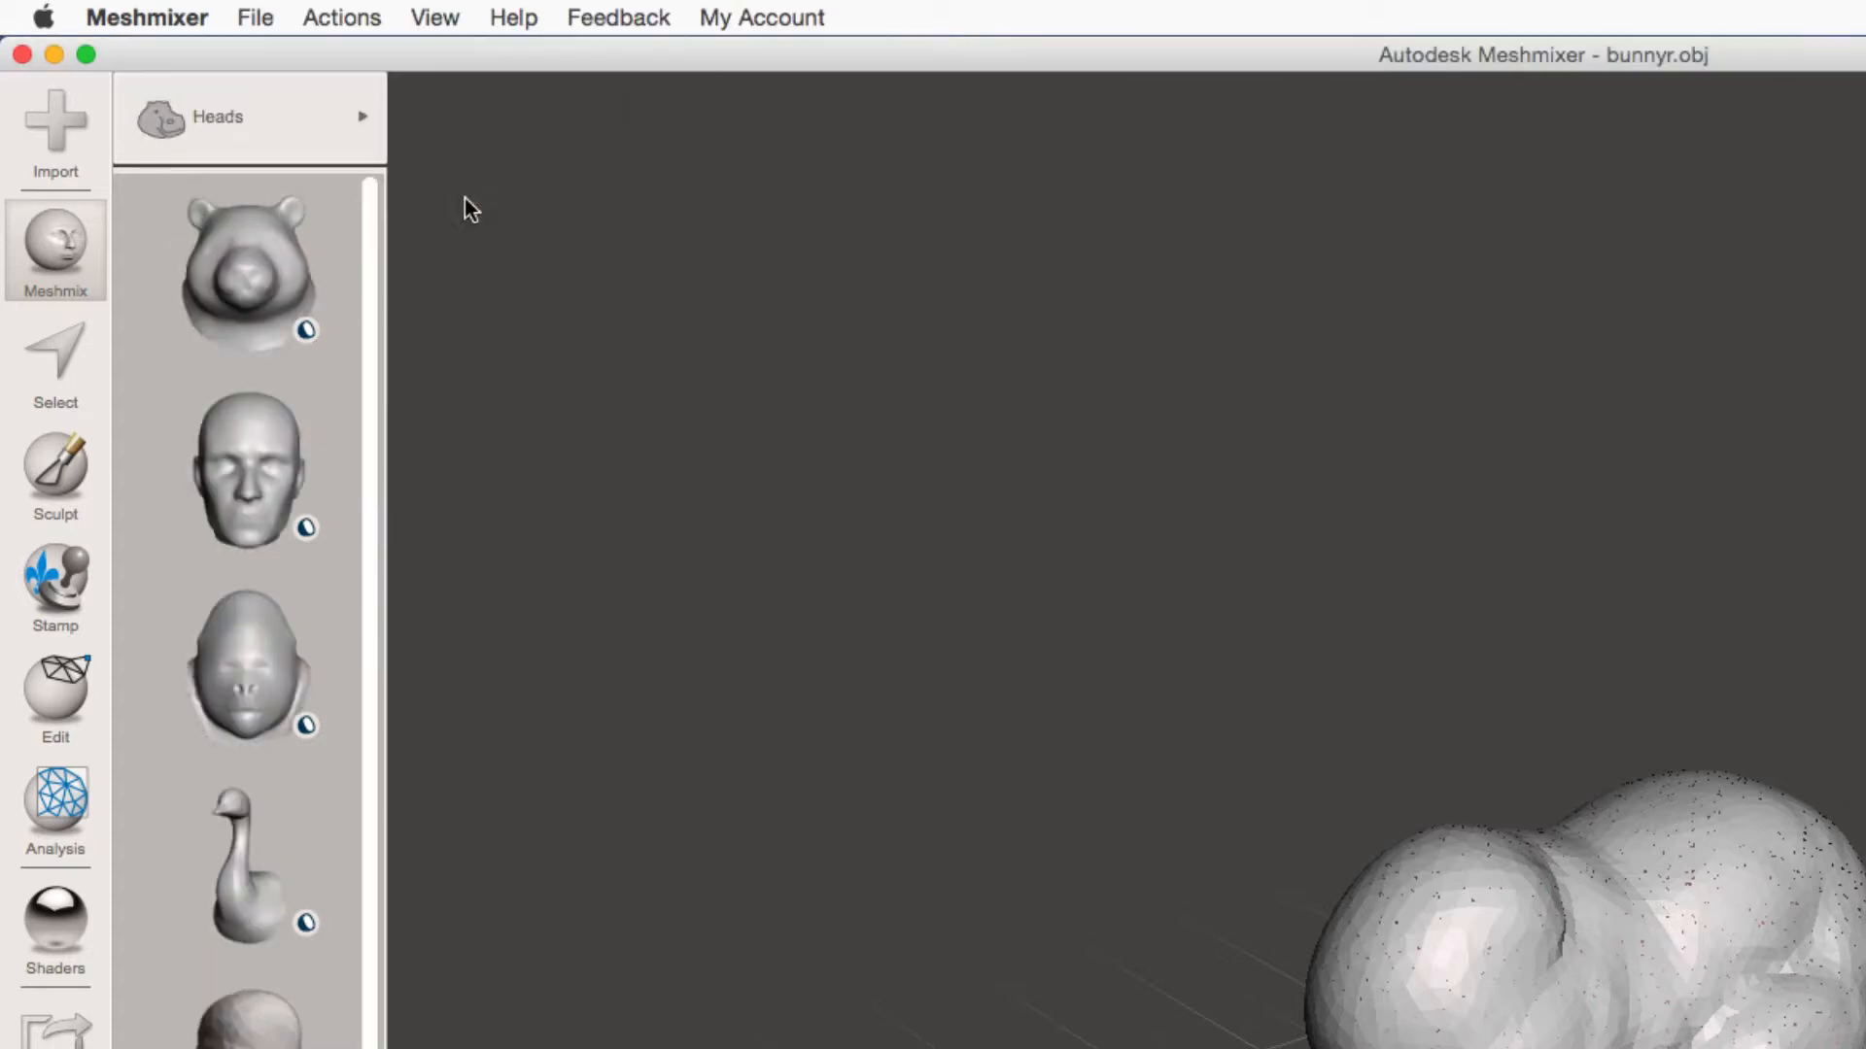
pyautogui.scroll(-5, 266, 393)
pyautogui.scroll(1, 273, 475)
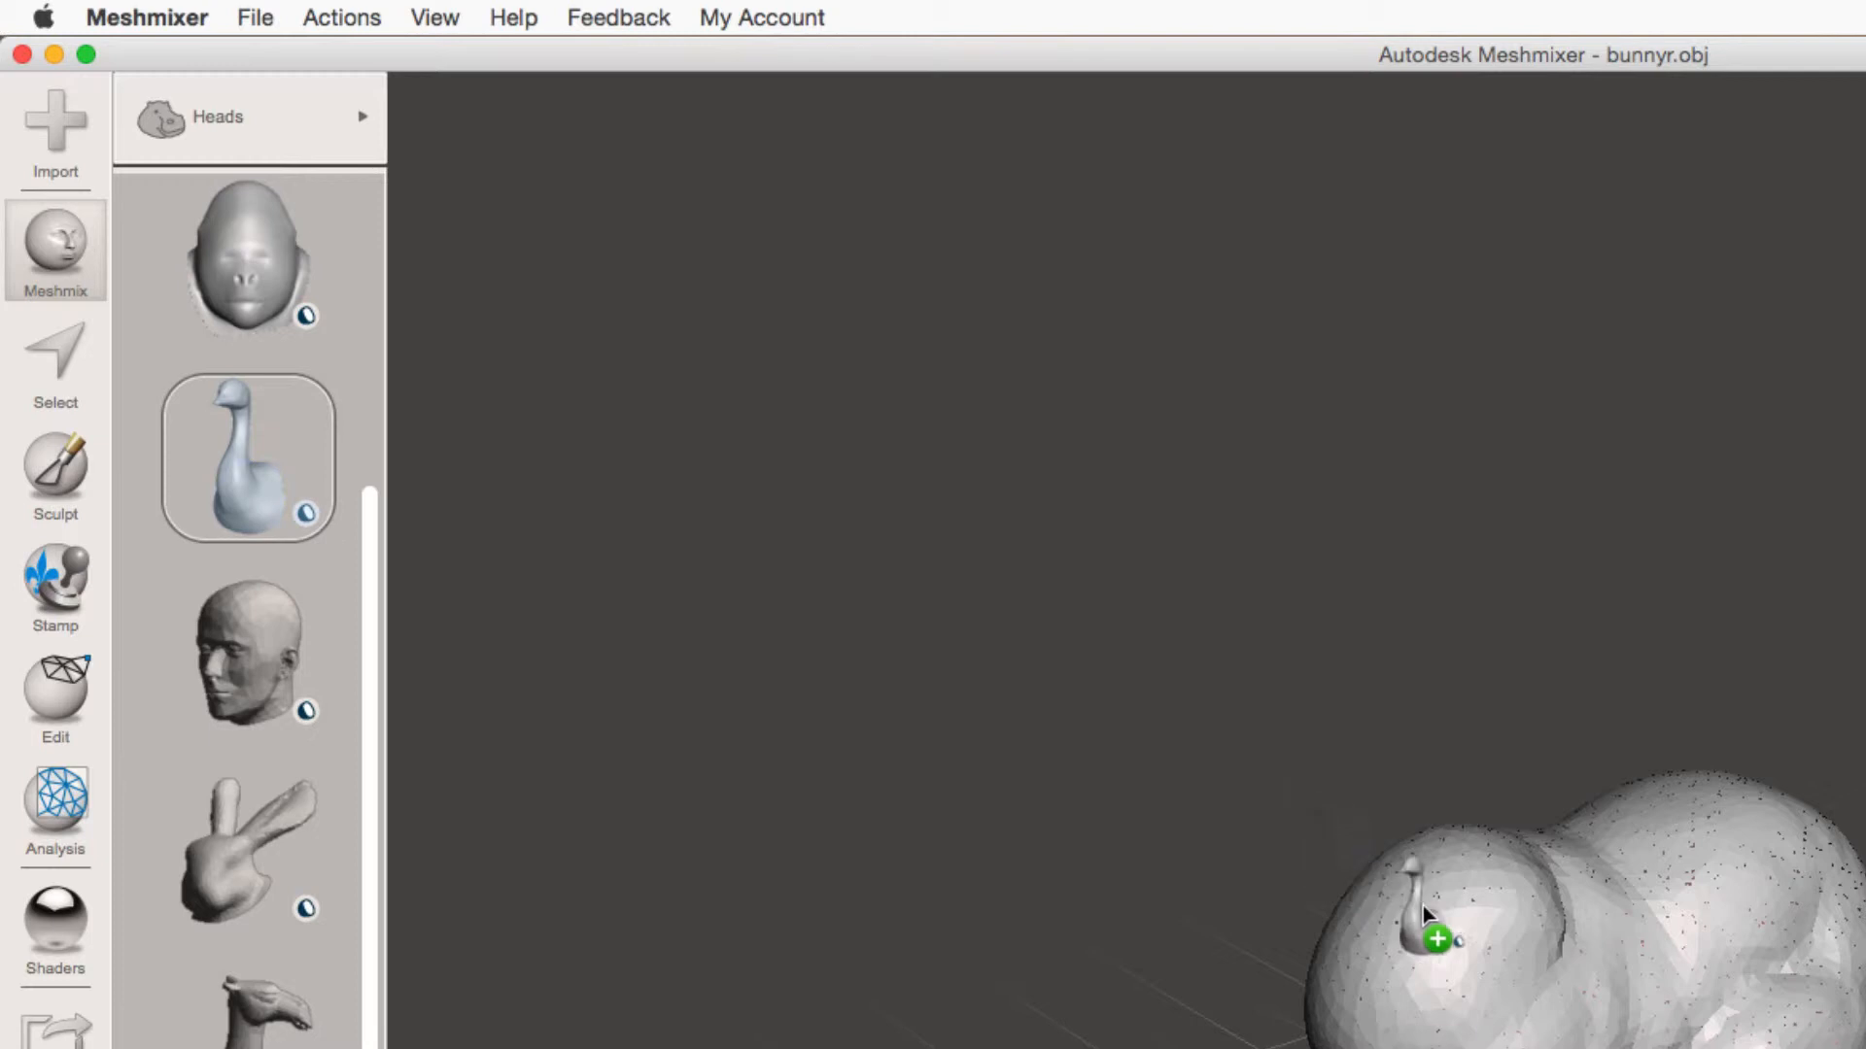
# Step: Place the long-necked bird head part on the bunny's filled neck area
pyautogui.moveTo(1432, 931); pyautogui.dragTo(1431, 929)
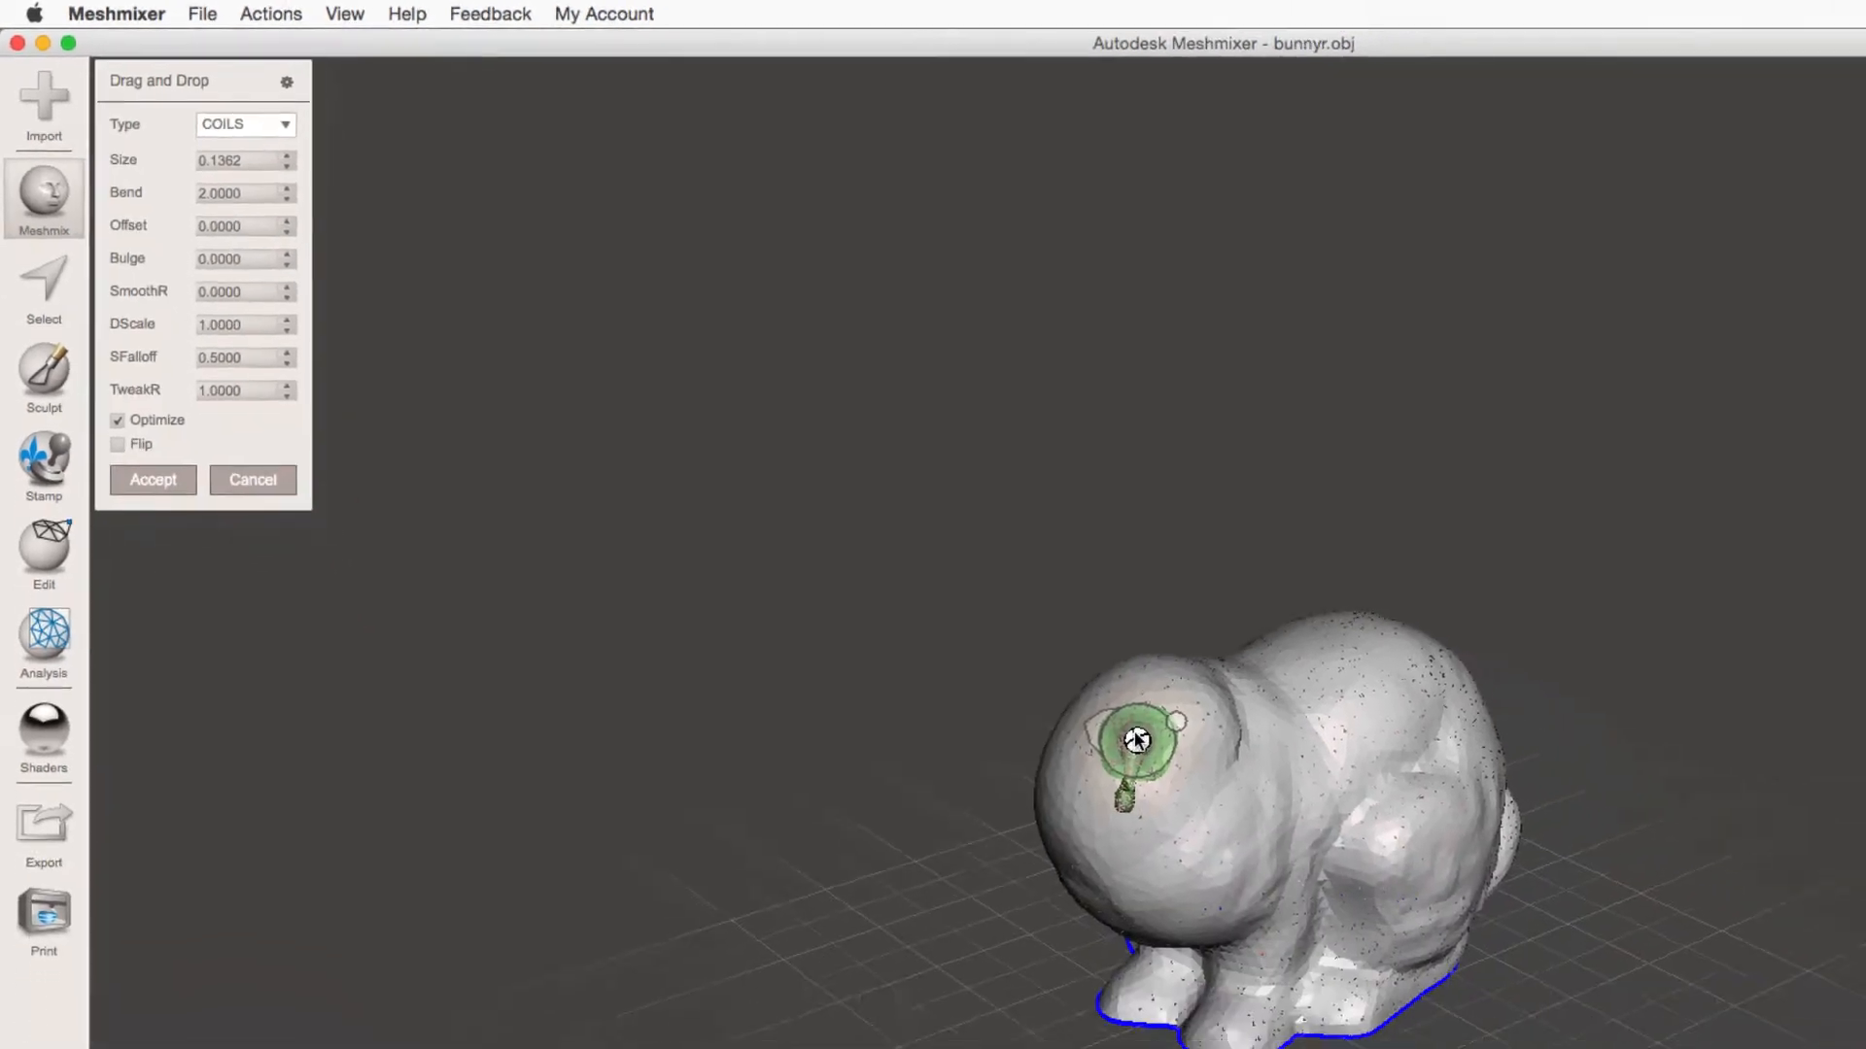
pyautogui.scroll(-5, 894, 613)
pyautogui.scroll(8, 891, 611)
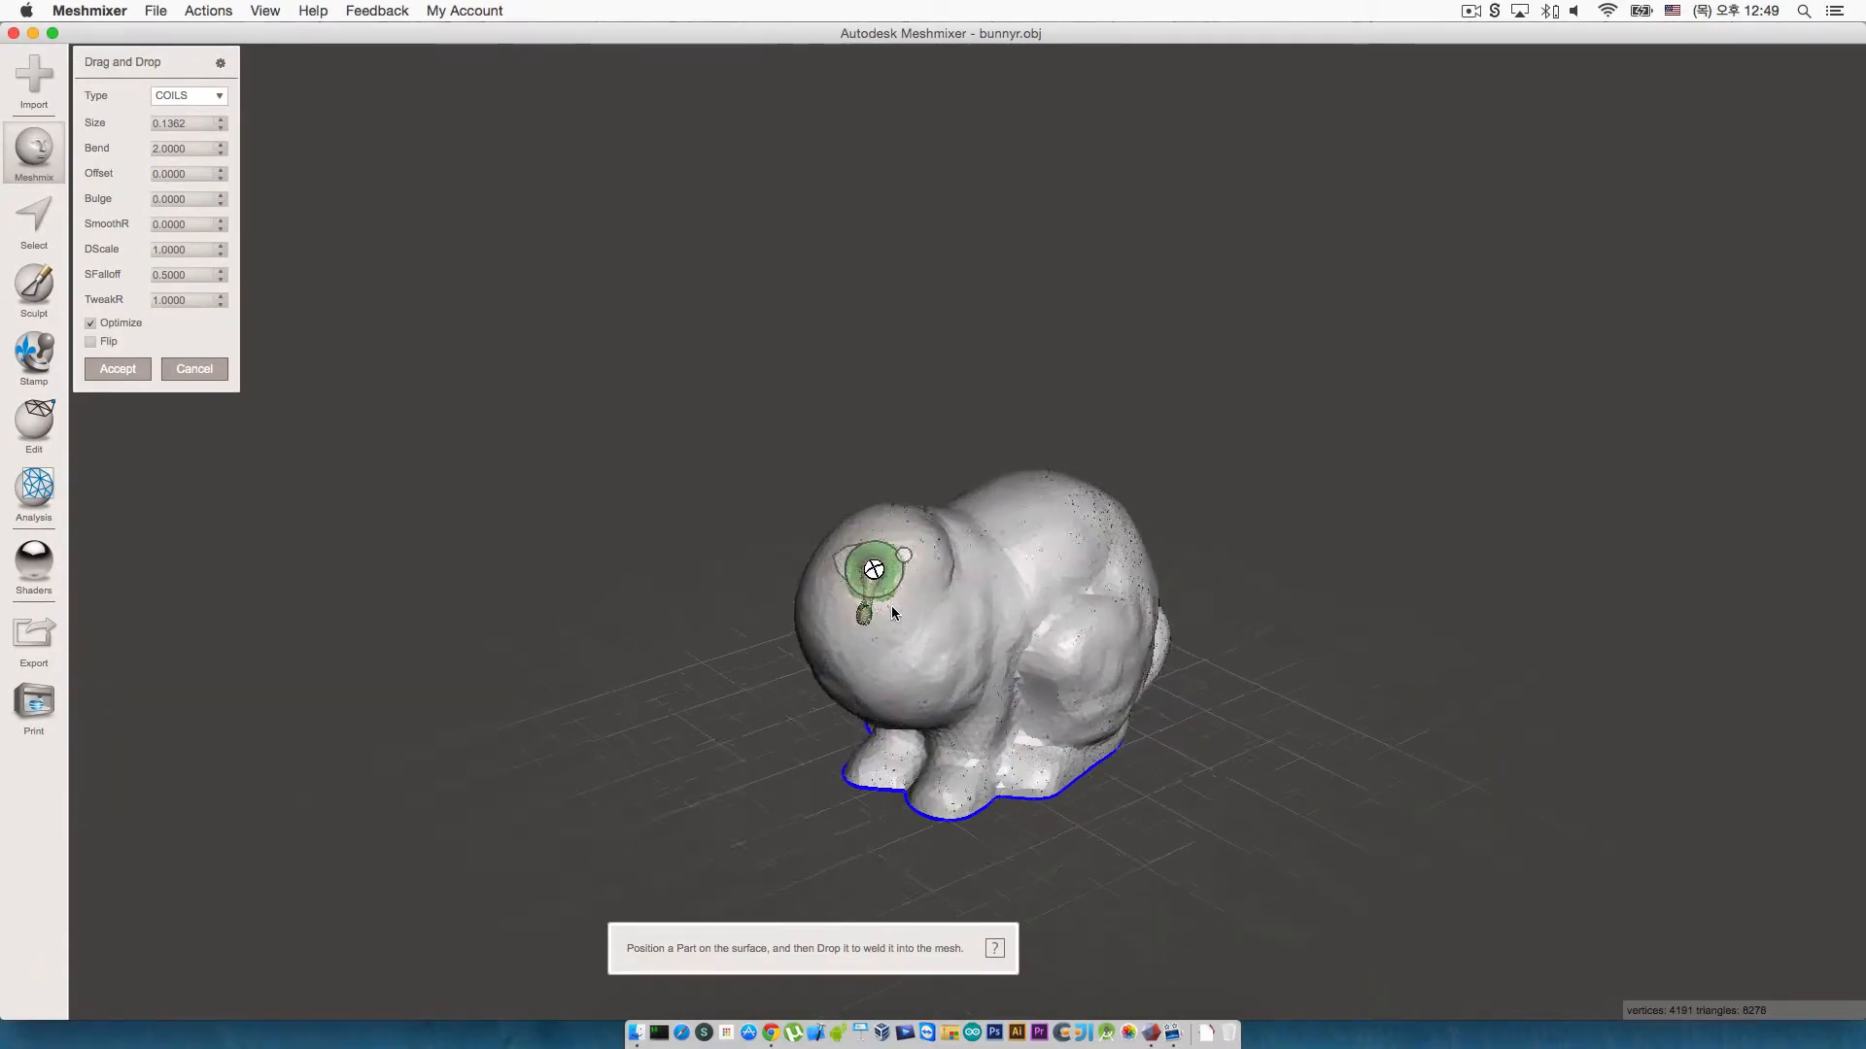
# Step: Move the bird head part to the middle of the filled neck area and rotate it so its head points upward
pyautogui.moveTo(777, 572); pyautogui.dragTo(912, 595, button='right')
pyautogui.scroll(-2, 954, 589)
pyautogui.scroll(5, 954, 590)
pyautogui.moveTo(1066, 627); pyautogui.dragTo(971, 644)
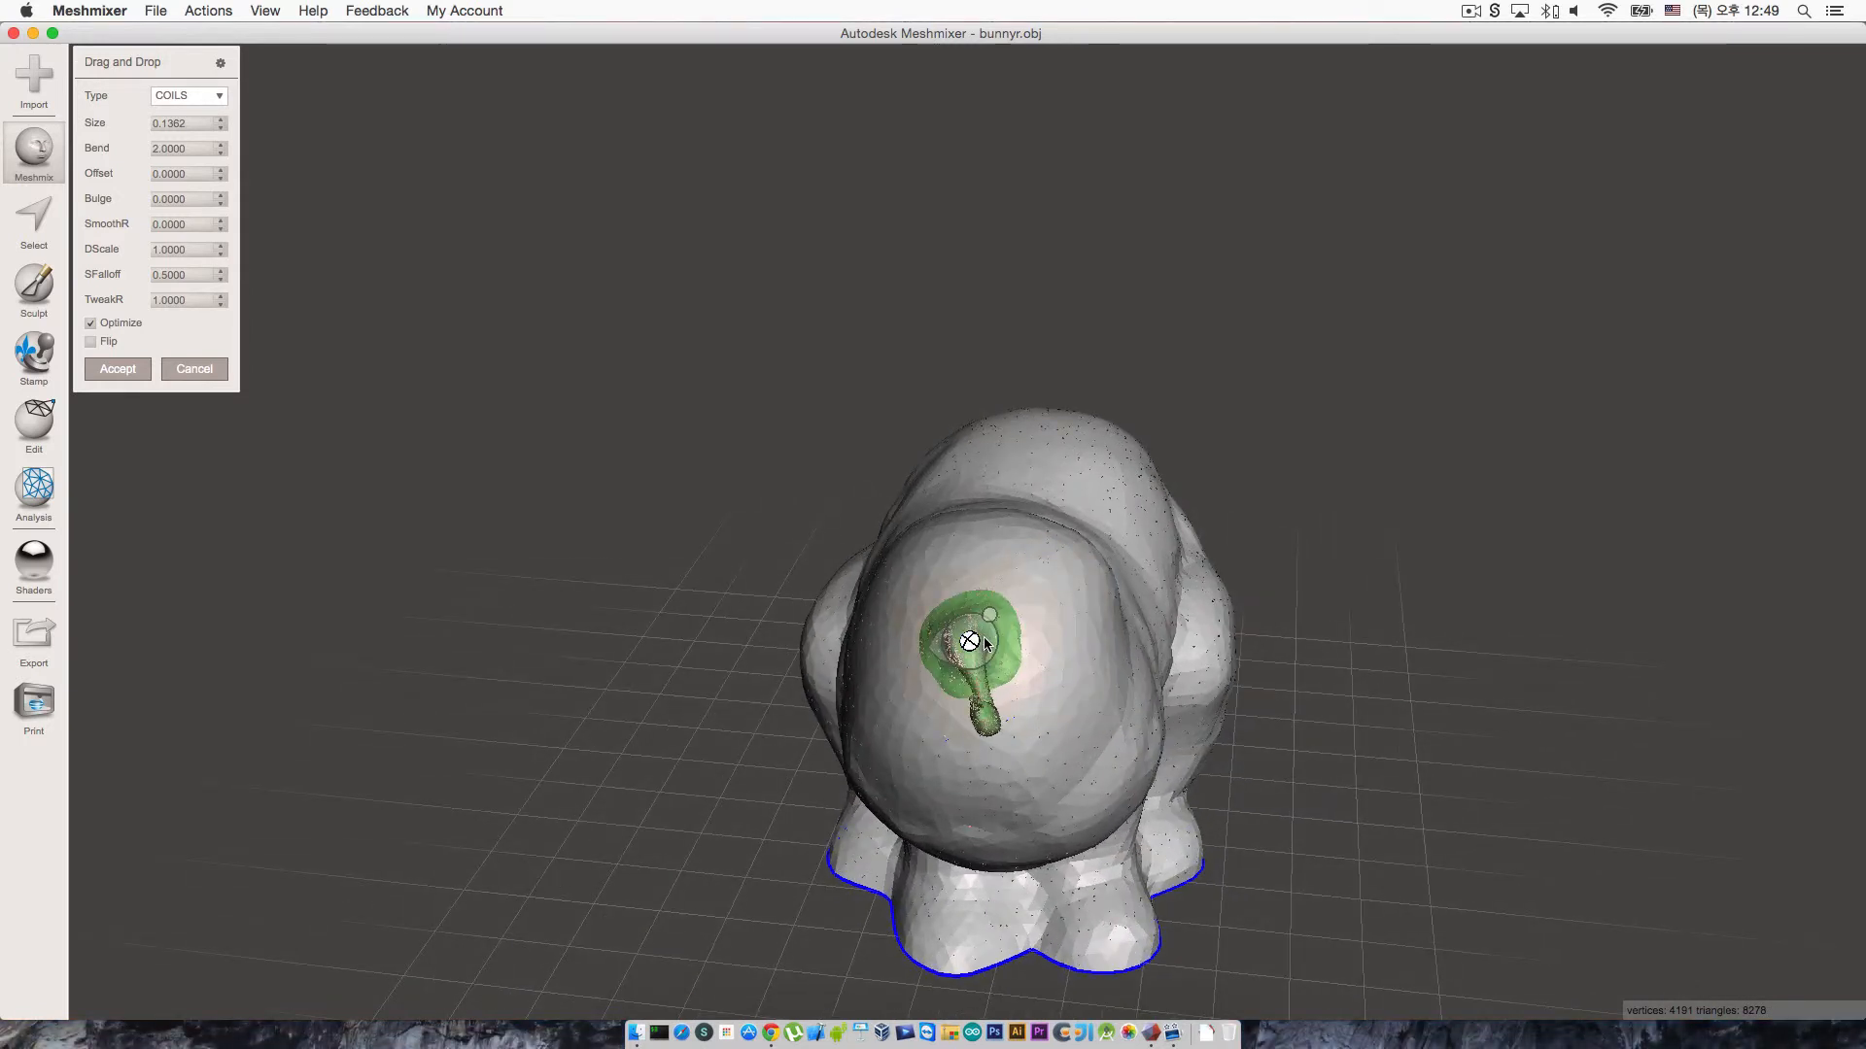
pyautogui.scroll(3, 985, 643)
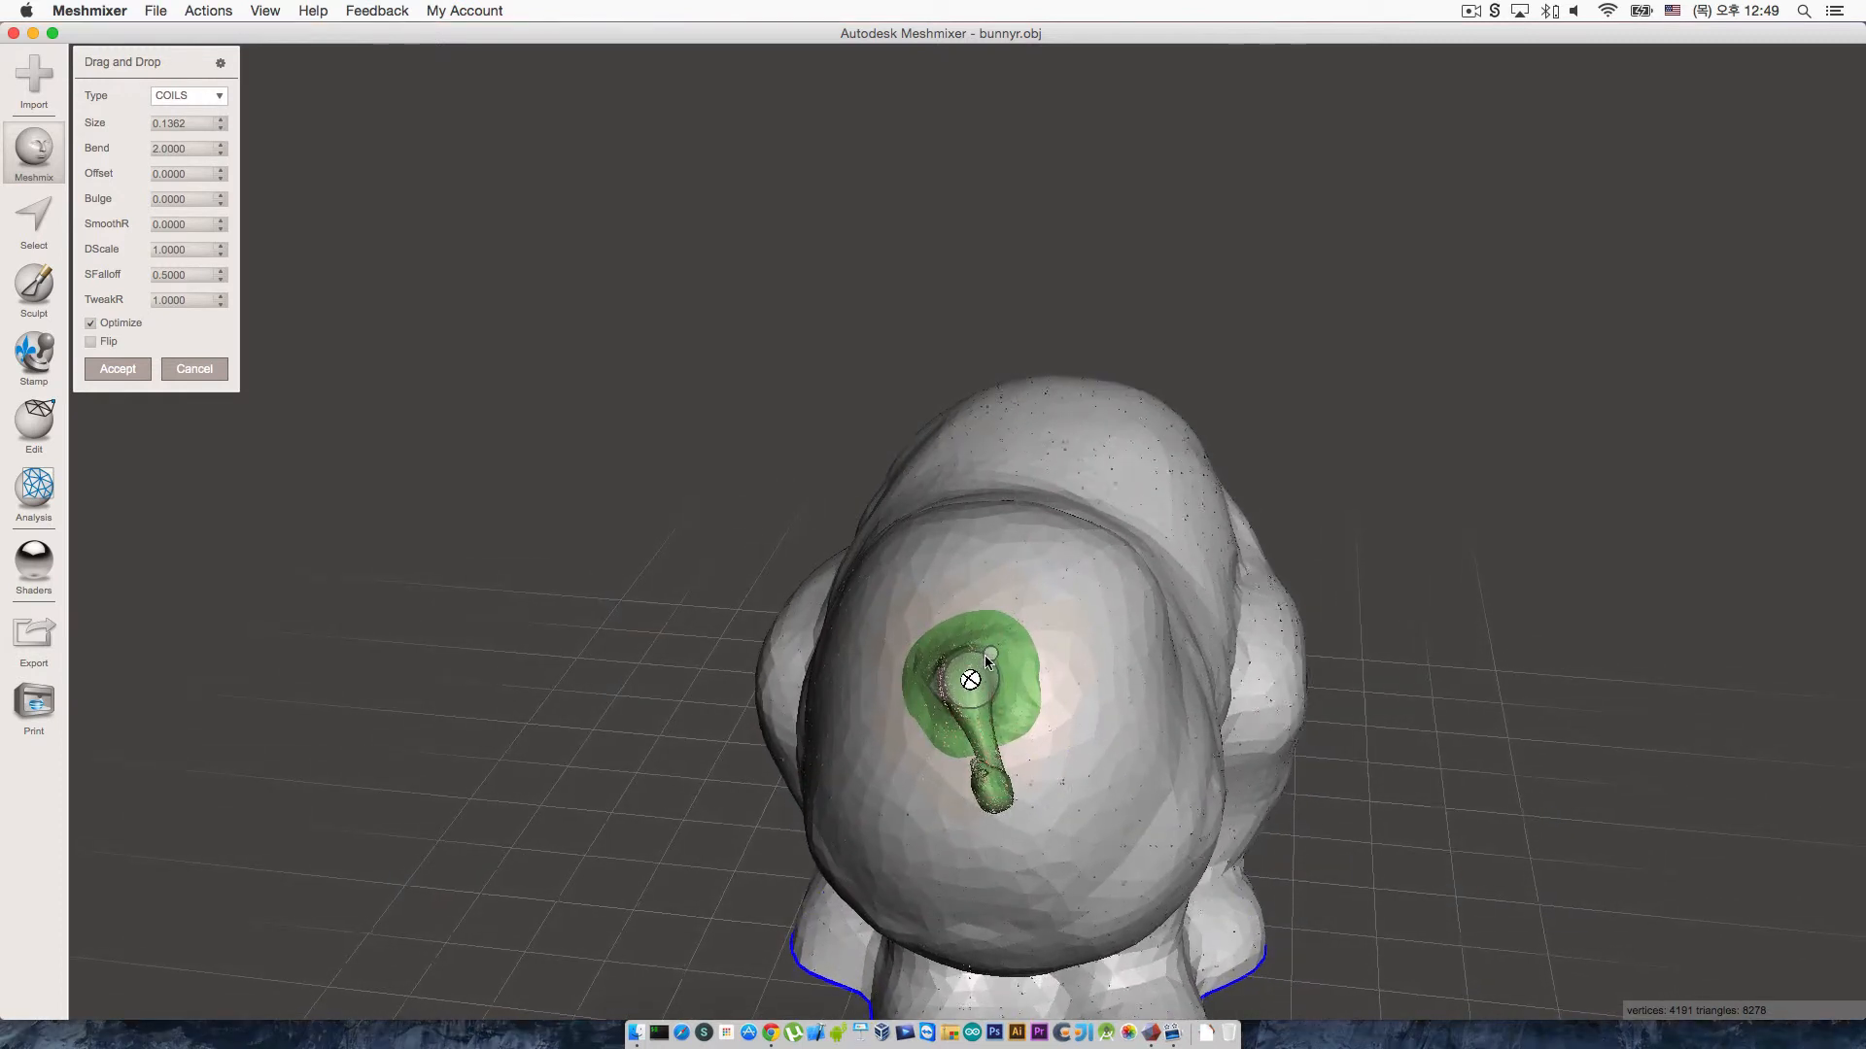
pyautogui.moveTo(991, 677); pyautogui.dragTo(931, 671)
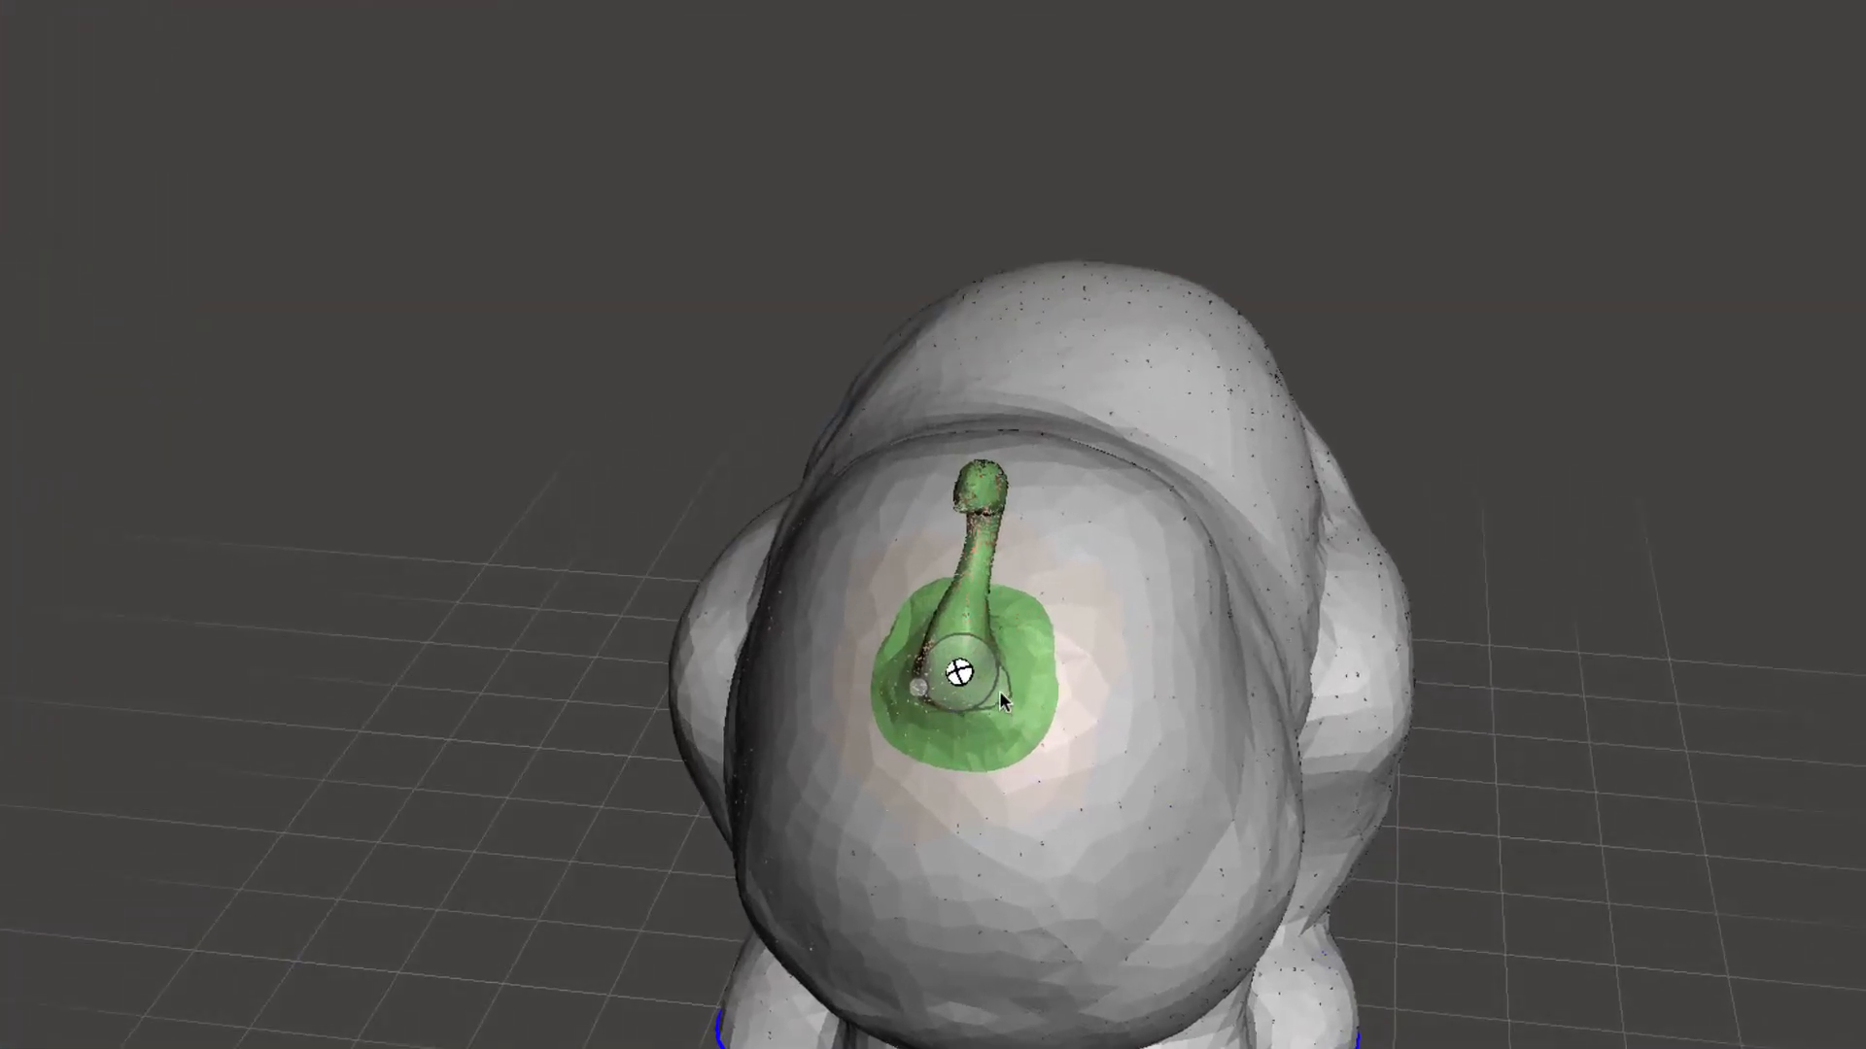
# Step: Enlarge the bird head part until its base covers most of the bunny's filled neck area, and inspect it from the side
pyautogui.moveTo(992, 688); pyautogui.dragTo(1179, 795)
pyautogui.moveTo(989, 675)
pyautogui.mouseDown()
pyautogui.moveTo(953, 666)
pyautogui.moveTo(984, 686)
pyautogui.mouseUp()
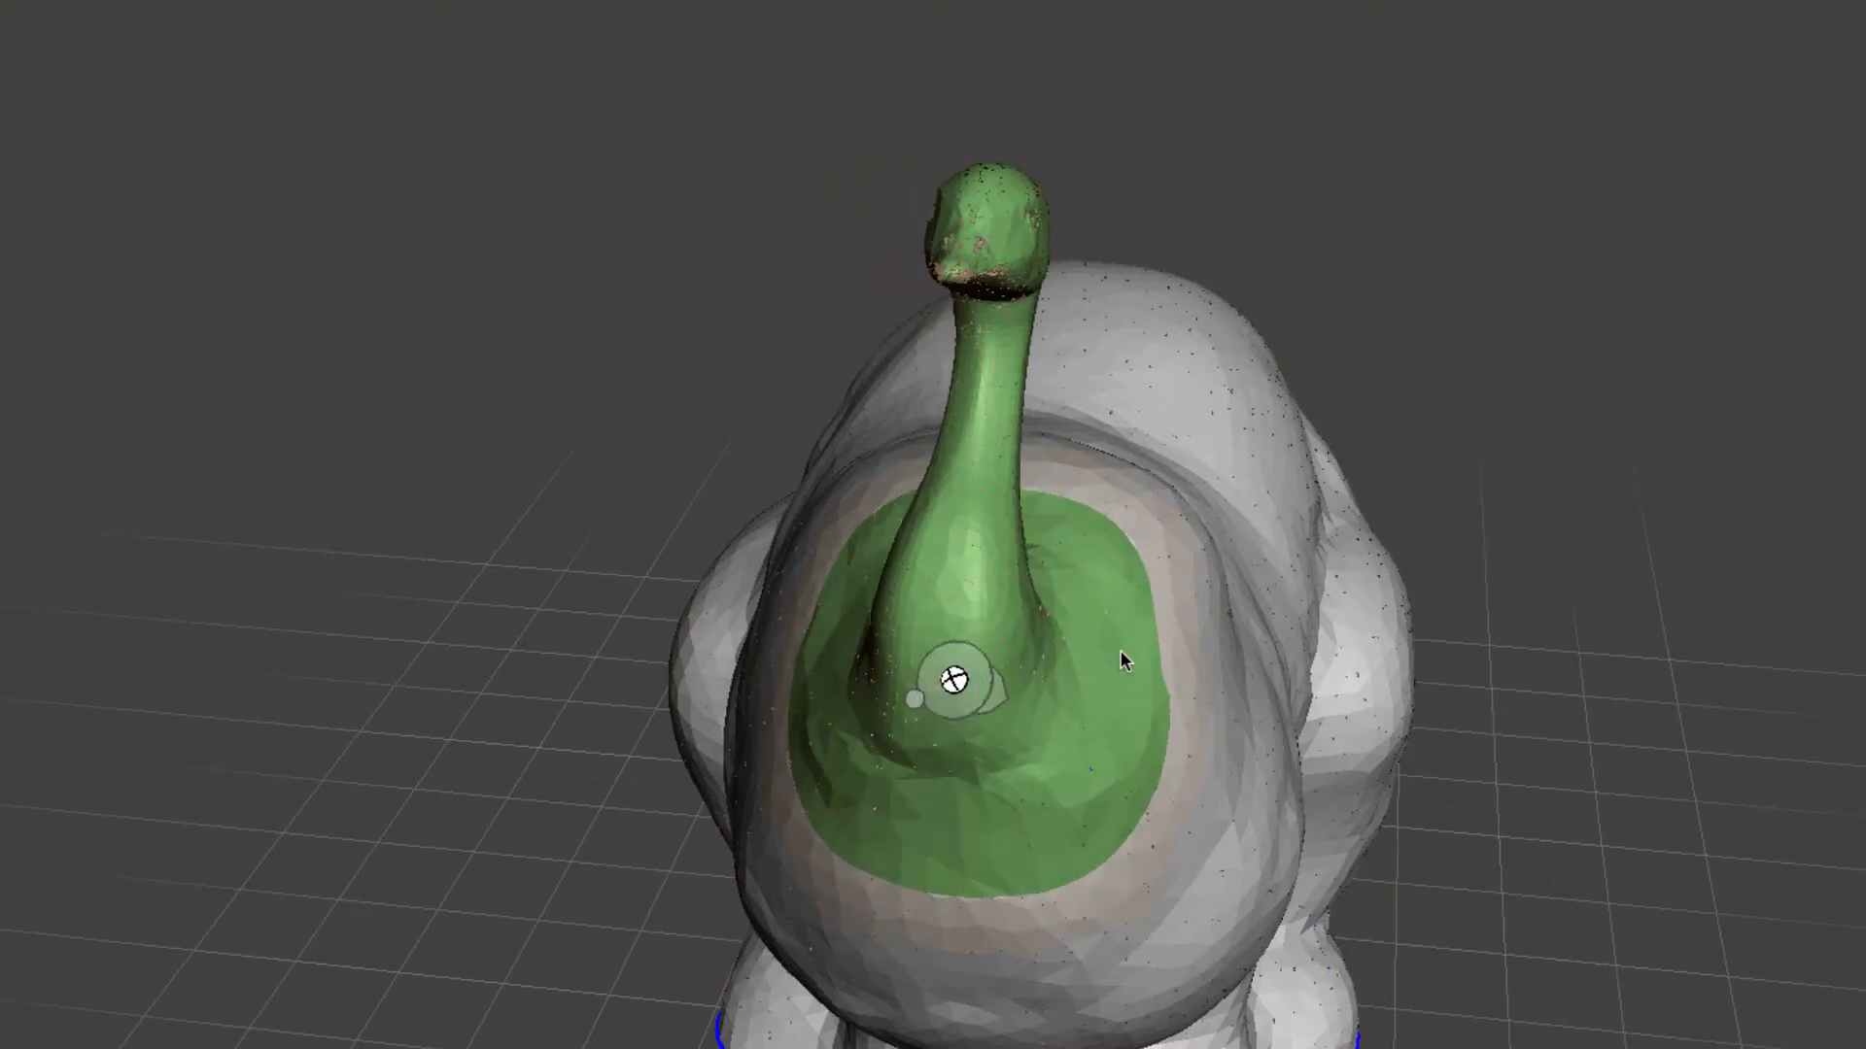
pyautogui.scroll(-3, 1122, 650)
pyautogui.scroll(5, 1121, 651)
pyautogui.scroll(-2, 1122, 650)
pyautogui.scroll(5, 1121, 659)
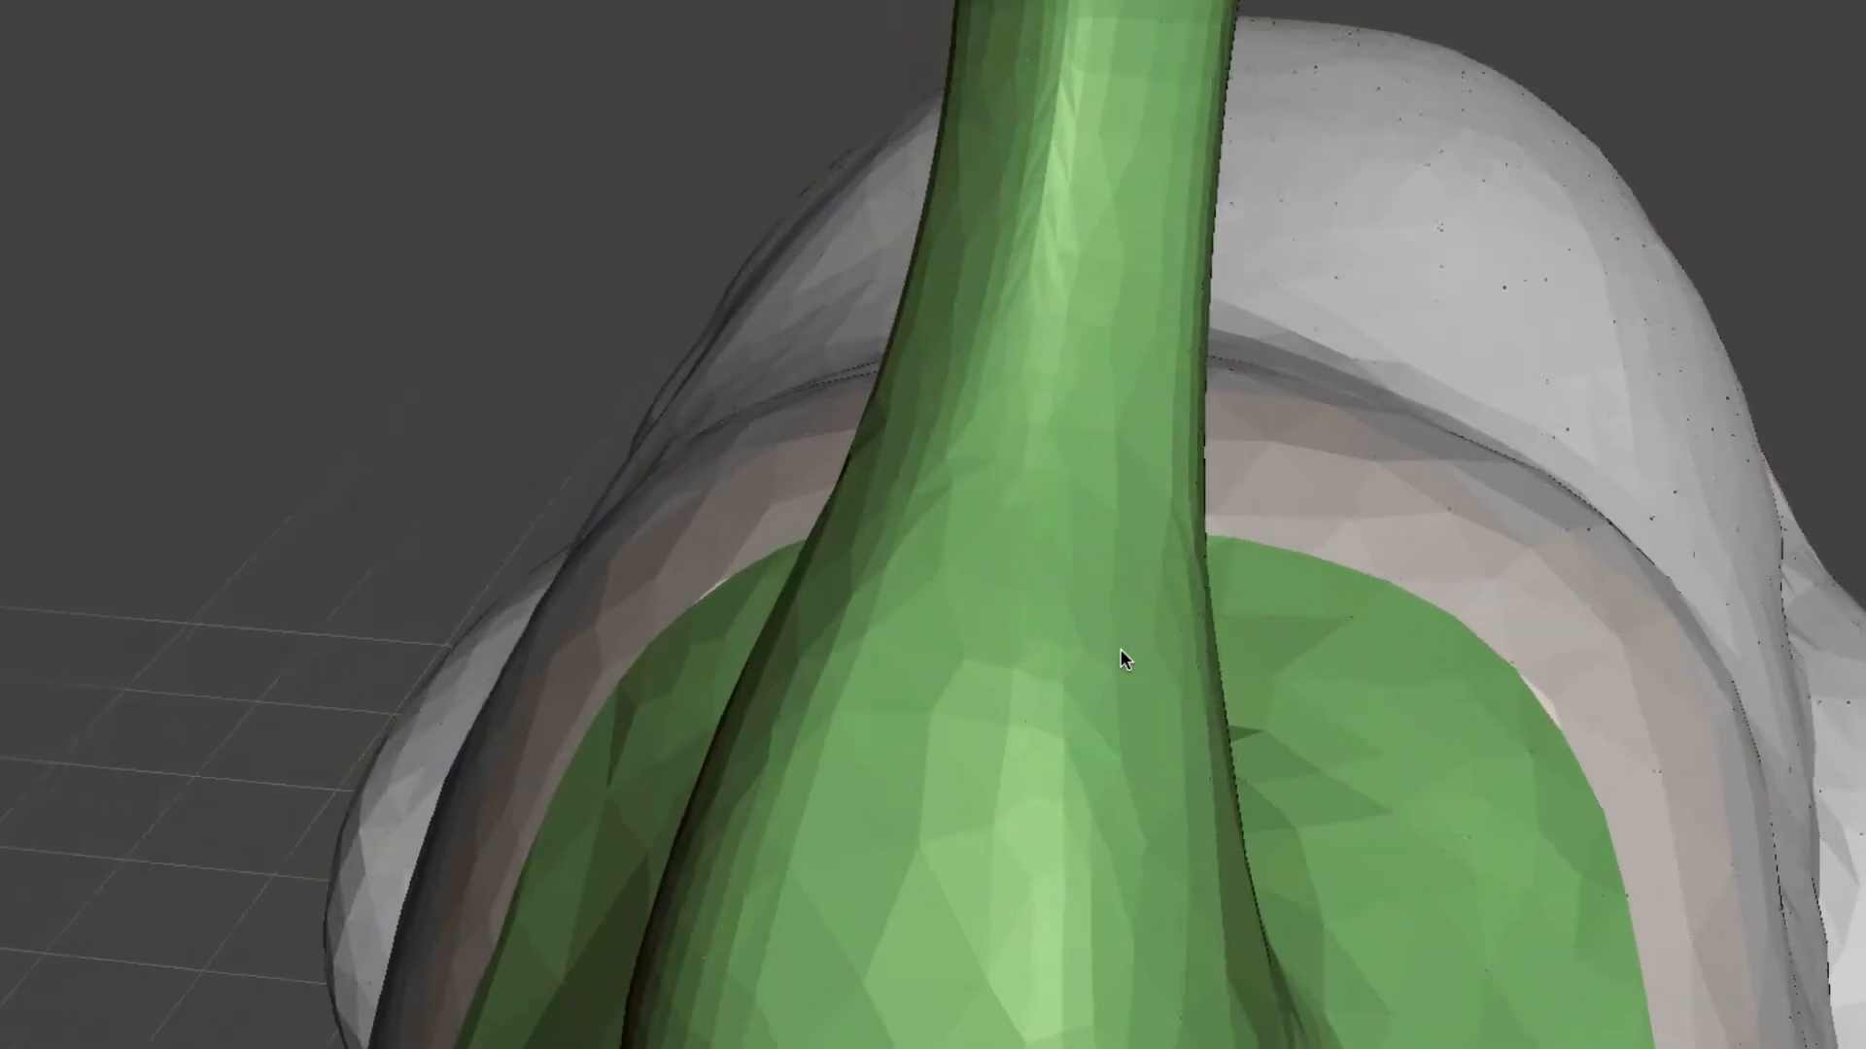
pyautogui.scroll(-6, 1122, 659)
pyautogui.scroll(-5, 1121, 659)
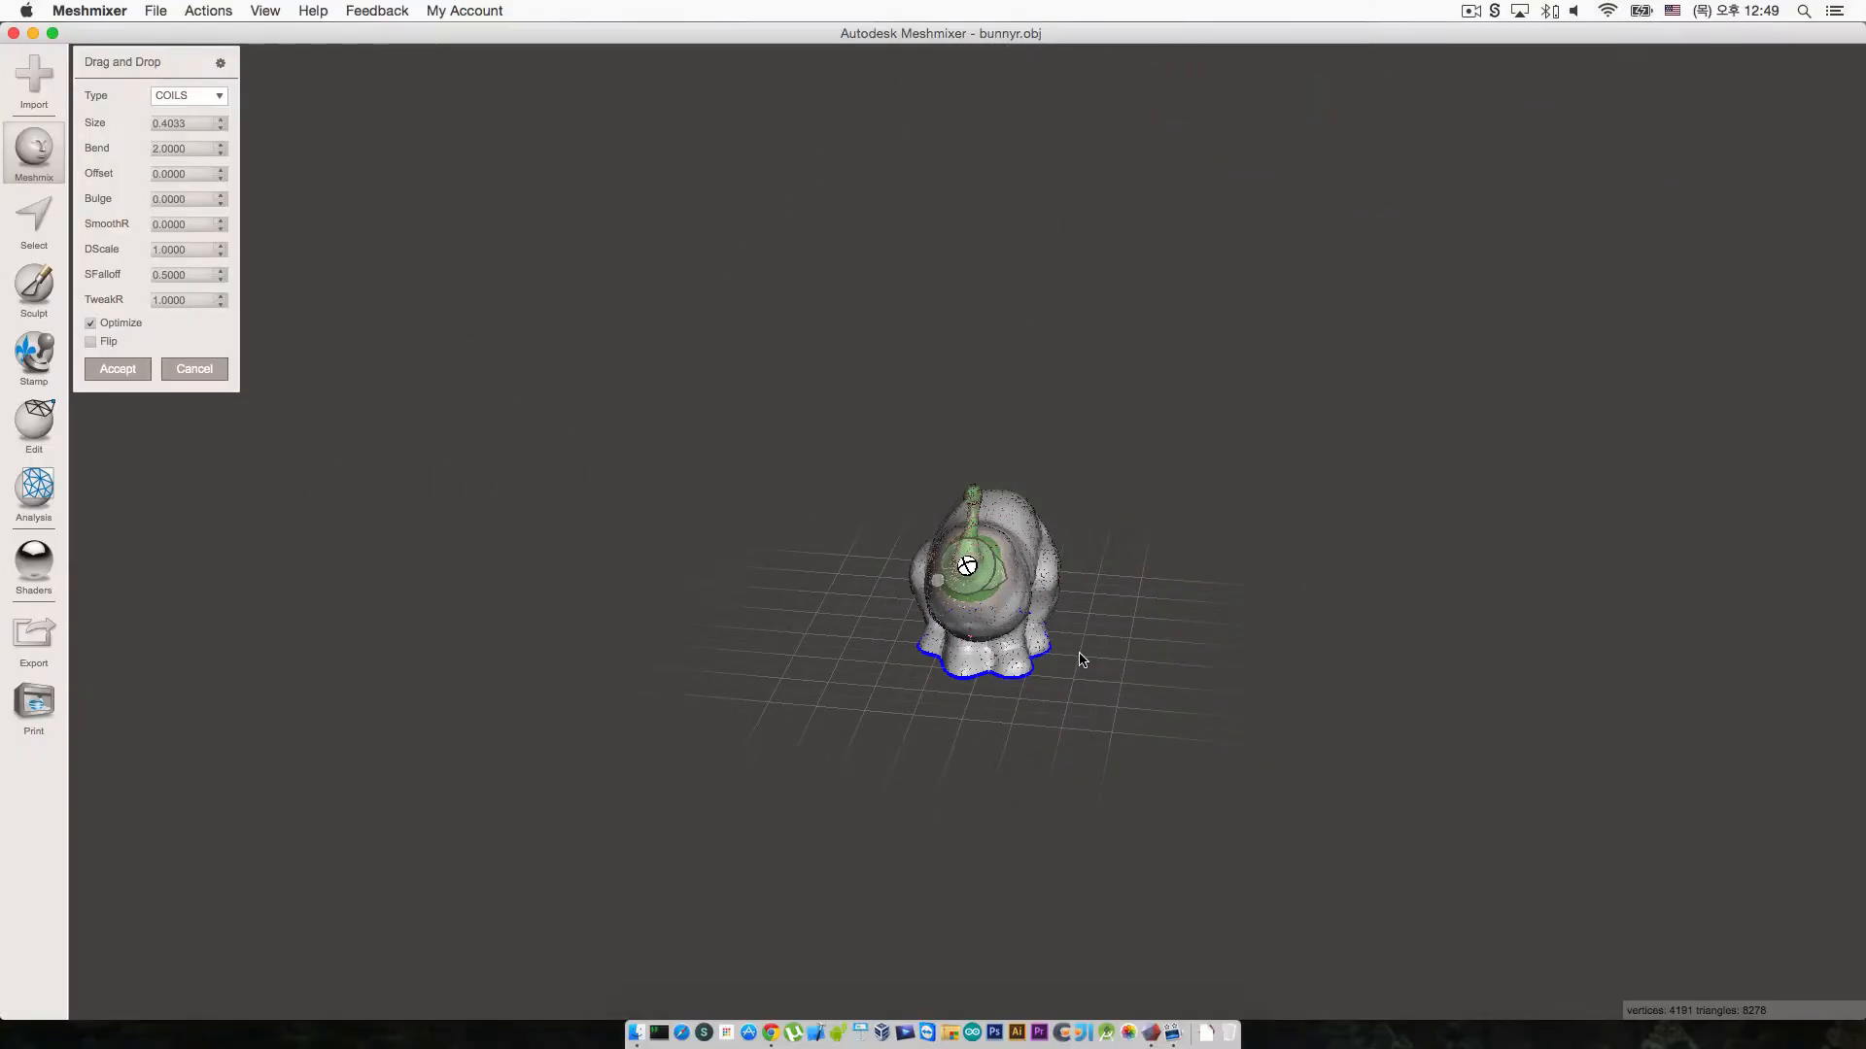
pyautogui.scroll(3, 1081, 660)
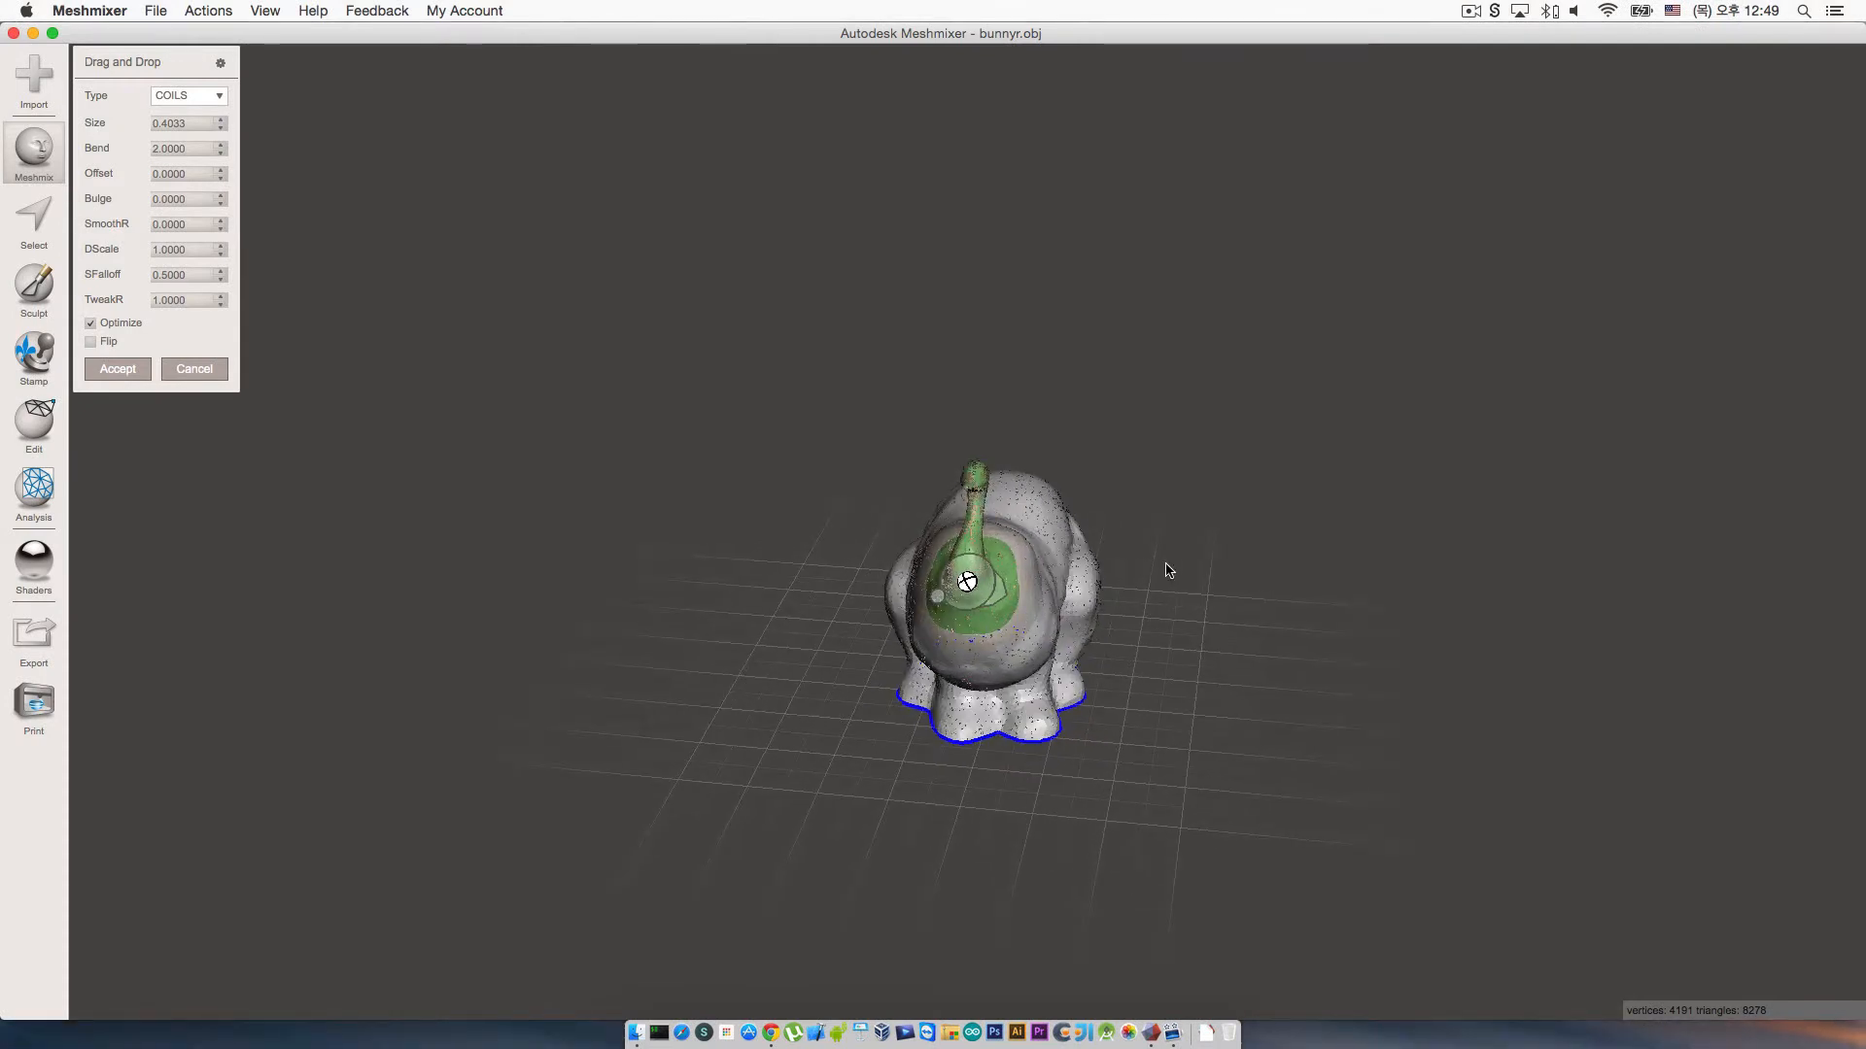
pyautogui.moveTo(1169, 571); pyautogui.dragTo(1069, 572, button='right')
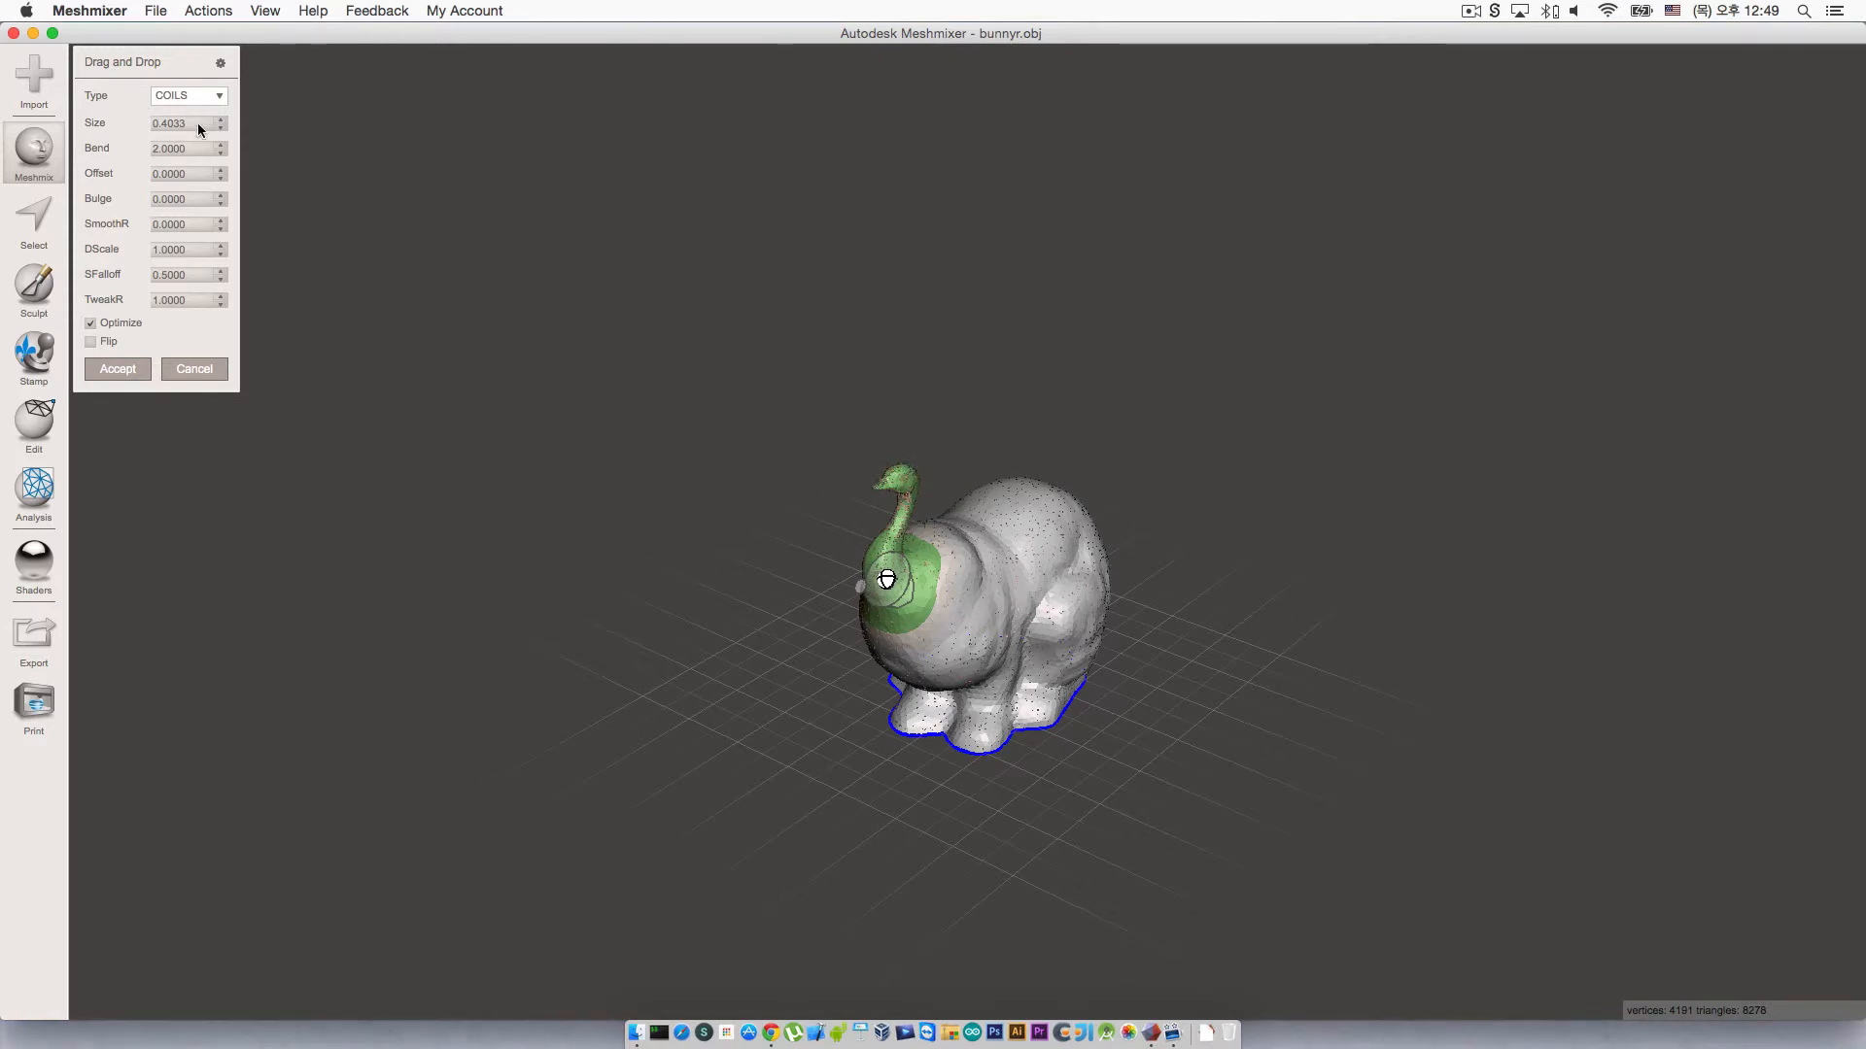
# Step: Append Cup.stl to the current scene with its position automatically repaired, and move the object list closer to the models
pyautogui.click(37, 80)
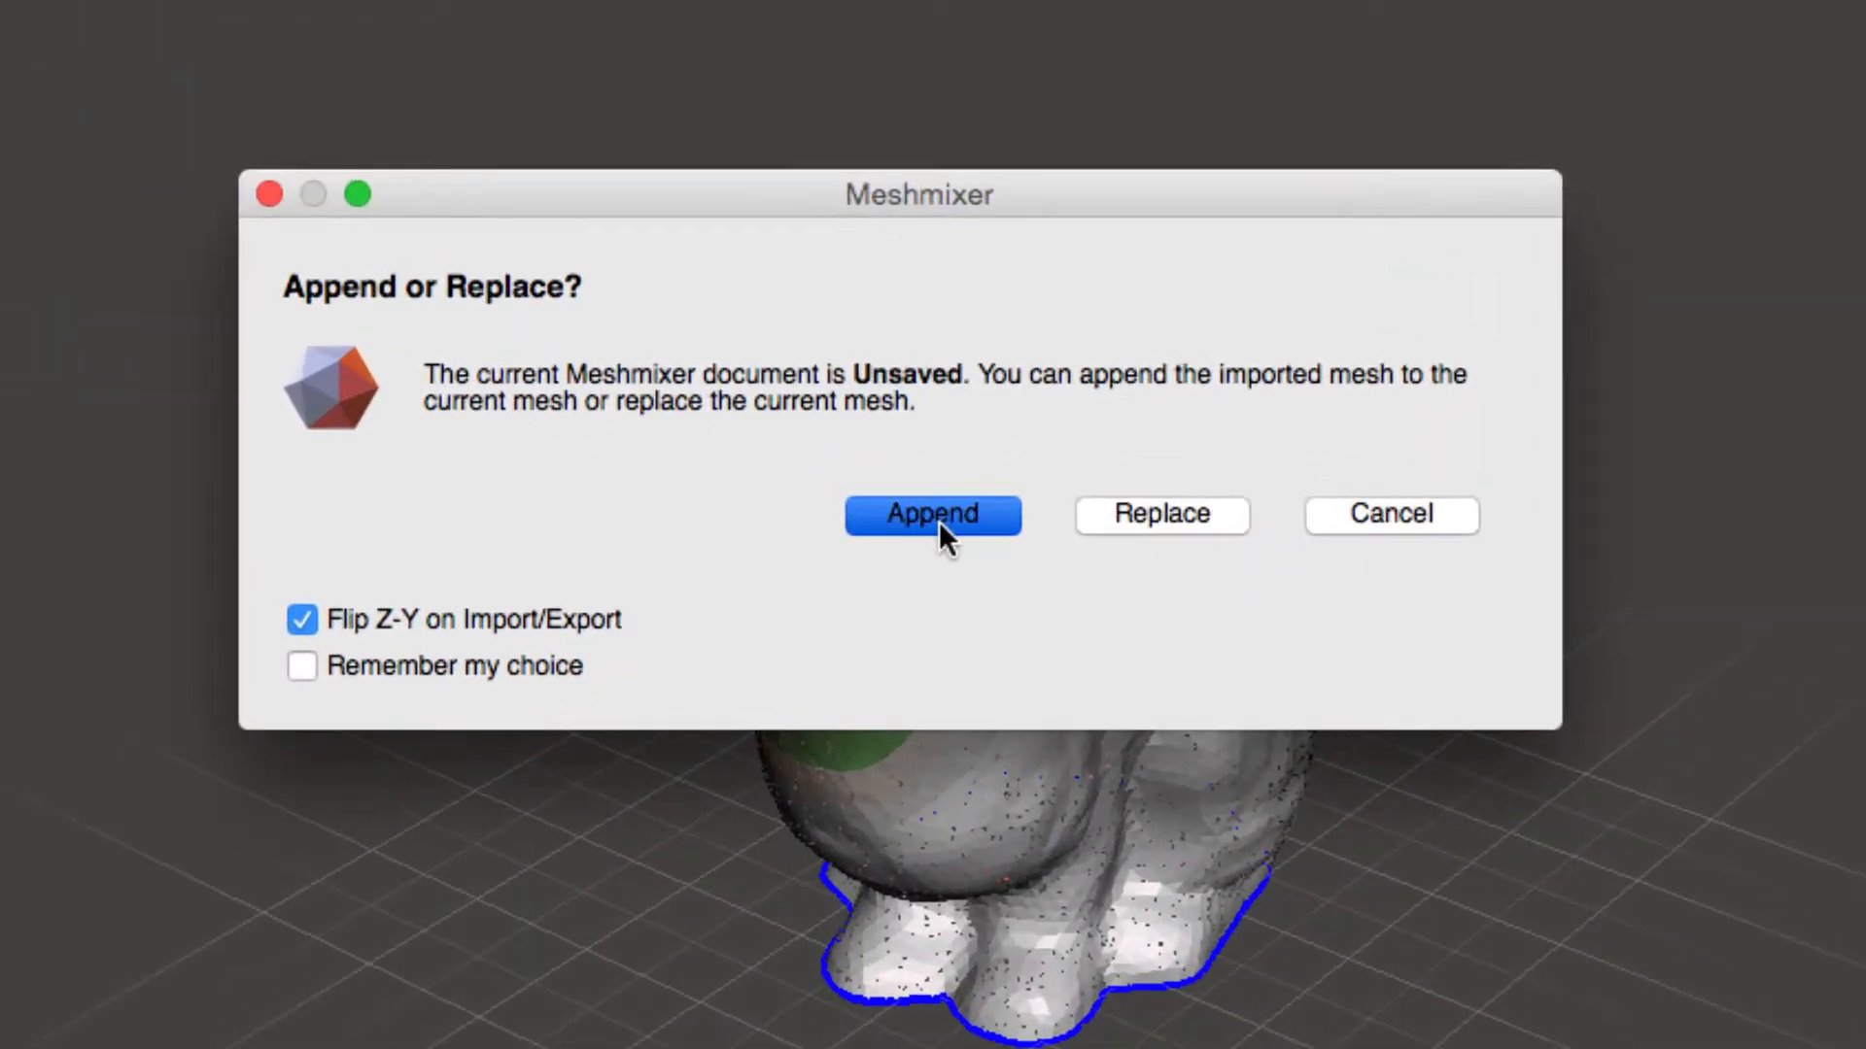
pyautogui.click(938, 523)
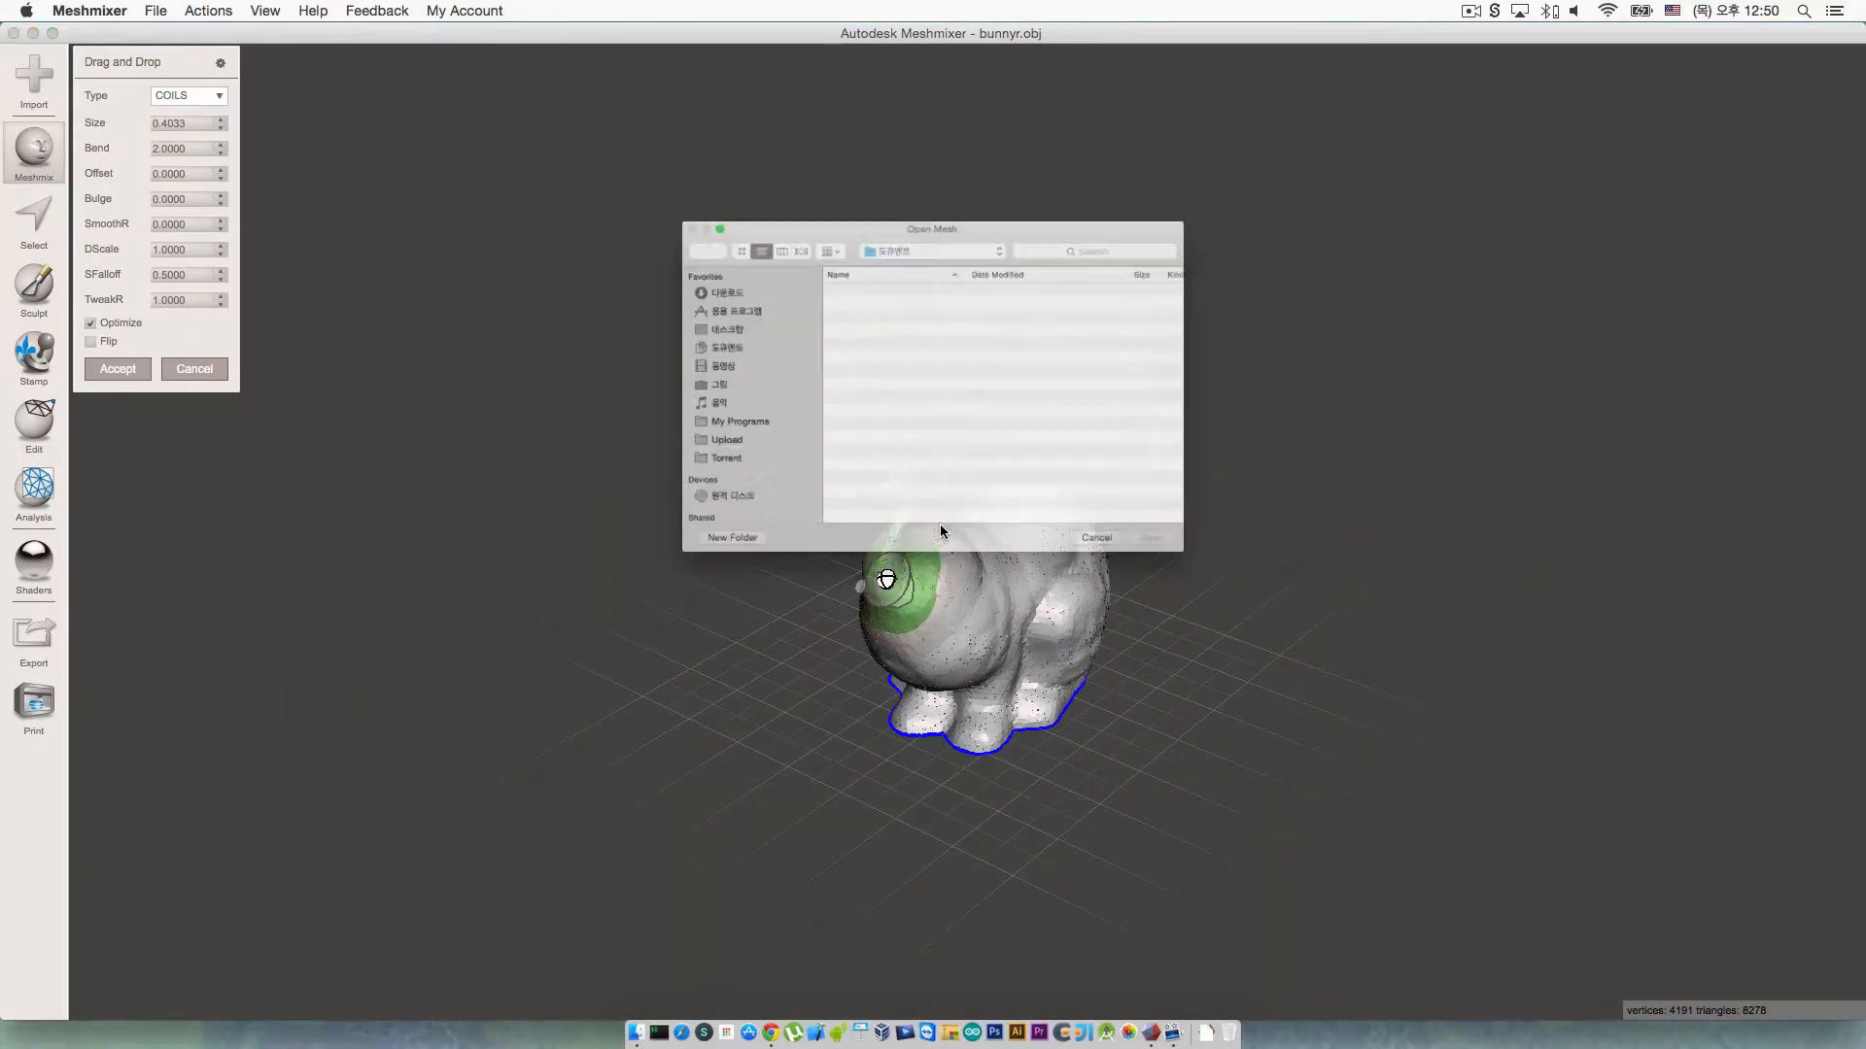
pyautogui.click(871, 302)
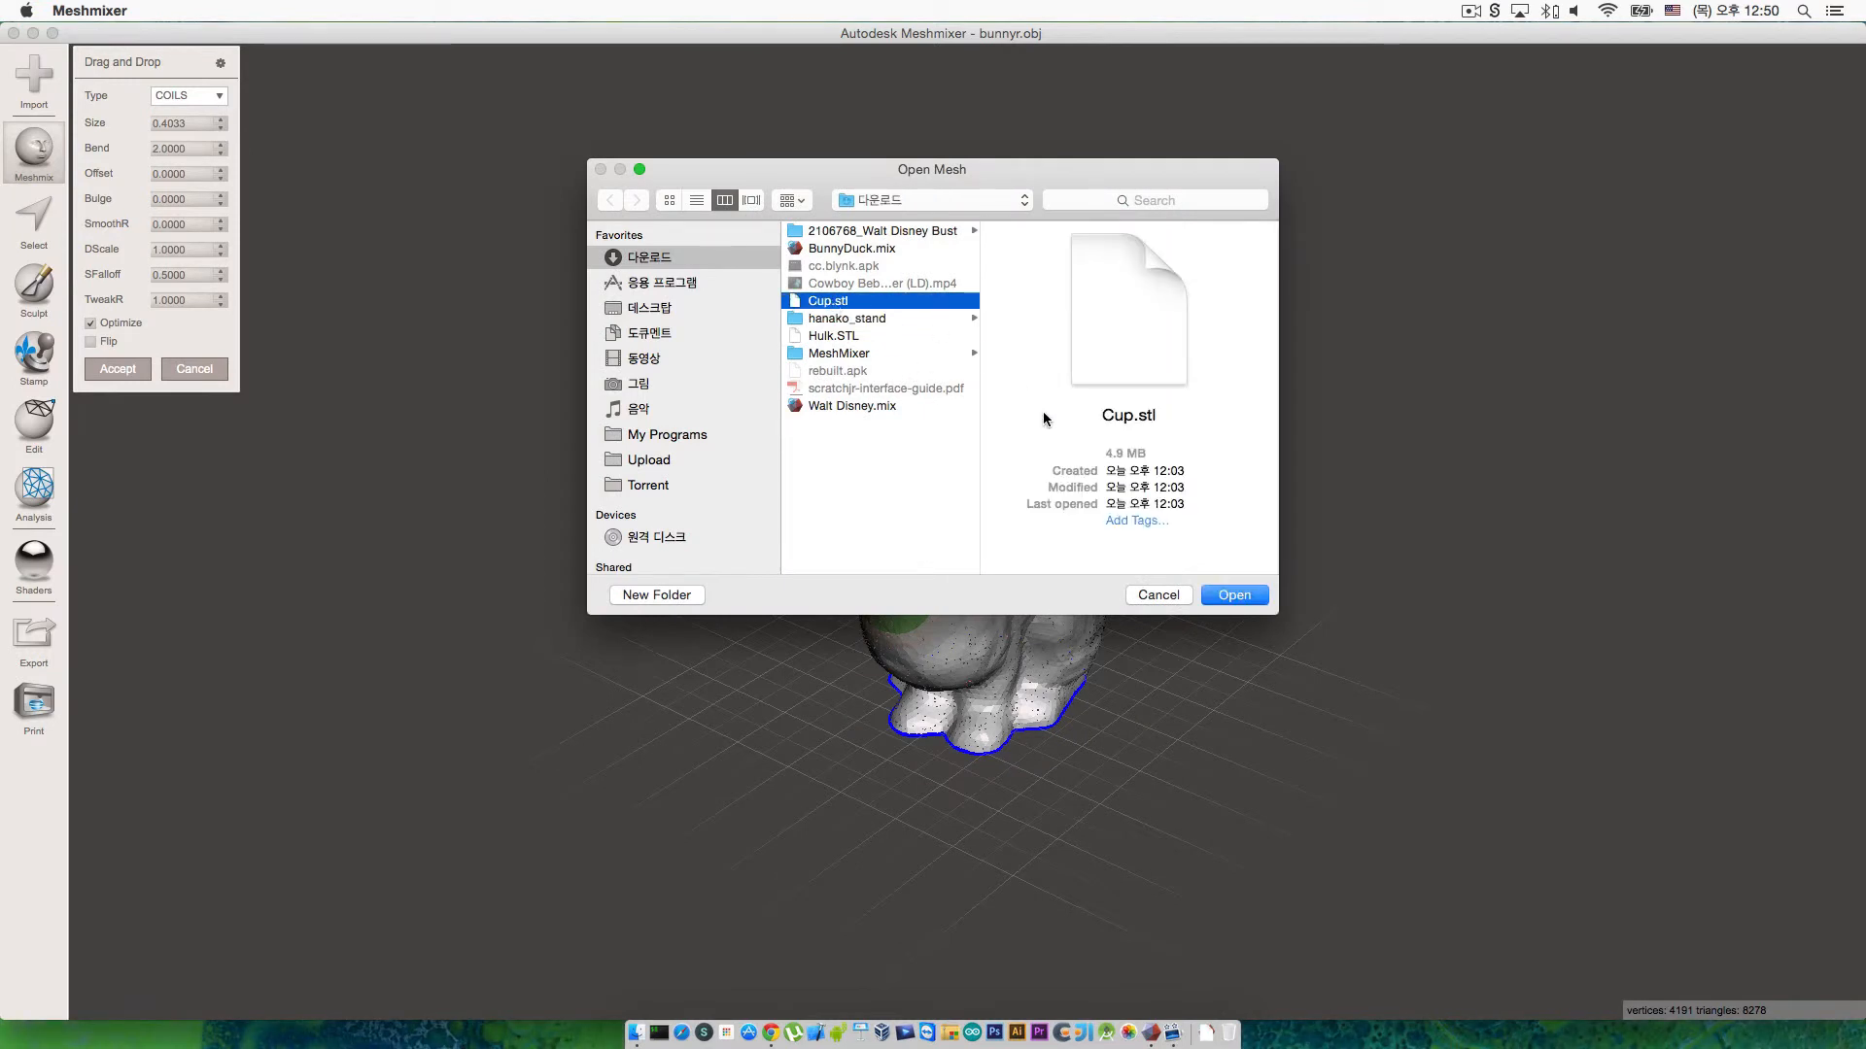
pyautogui.click(1232, 596)
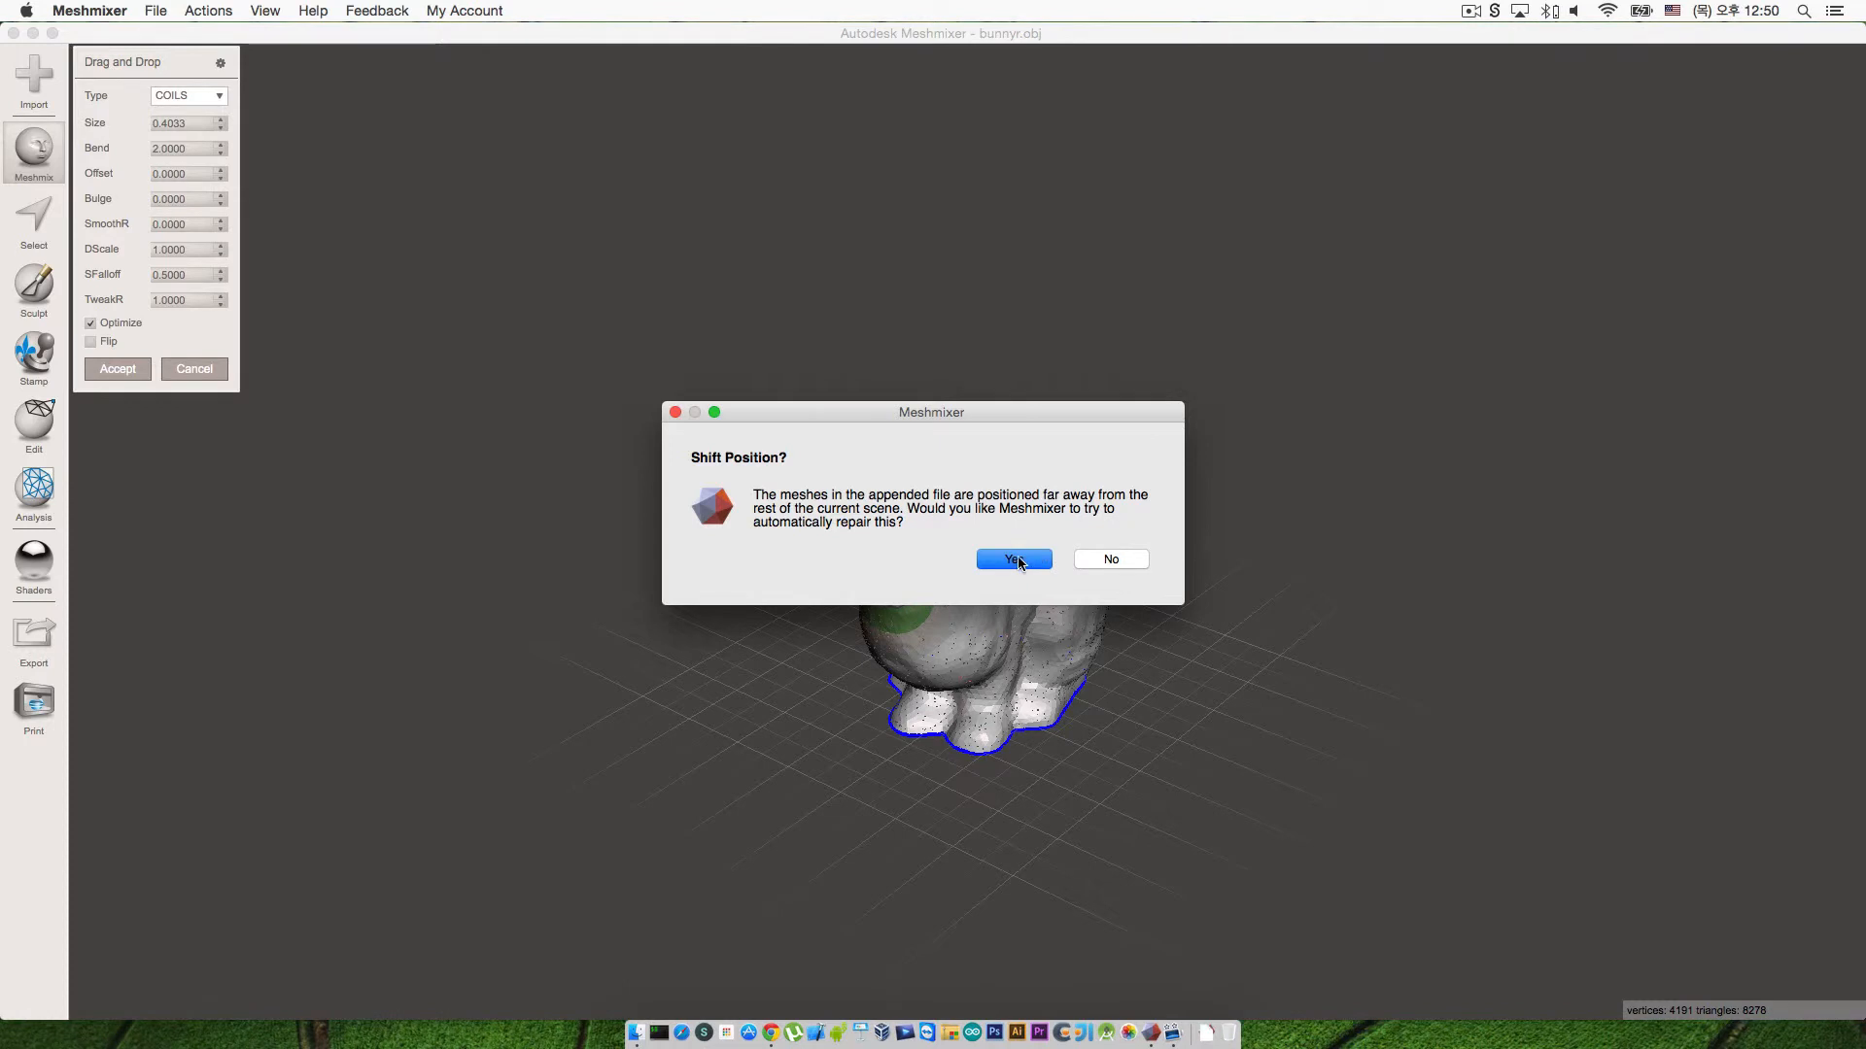
pyautogui.click(1016, 560)
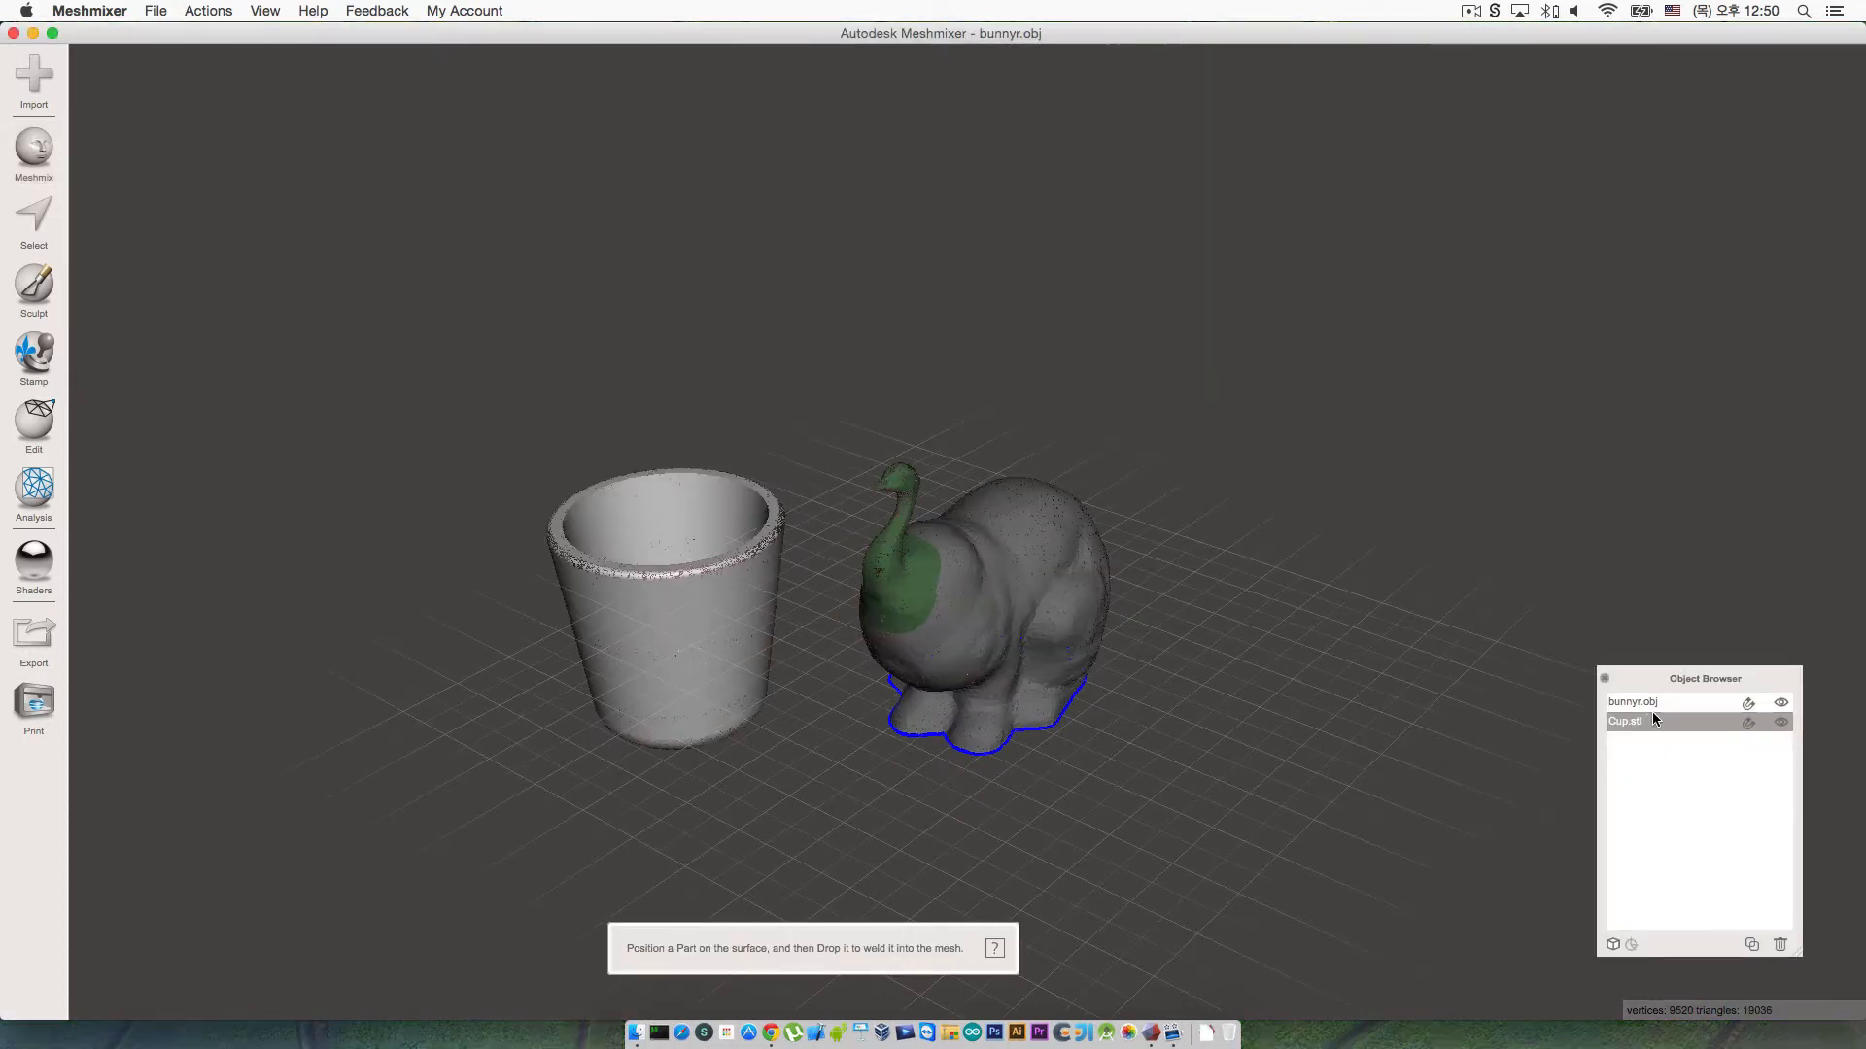
pyautogui.moveTo(1637, 719); pyautogui.dragTo(1448, 637)
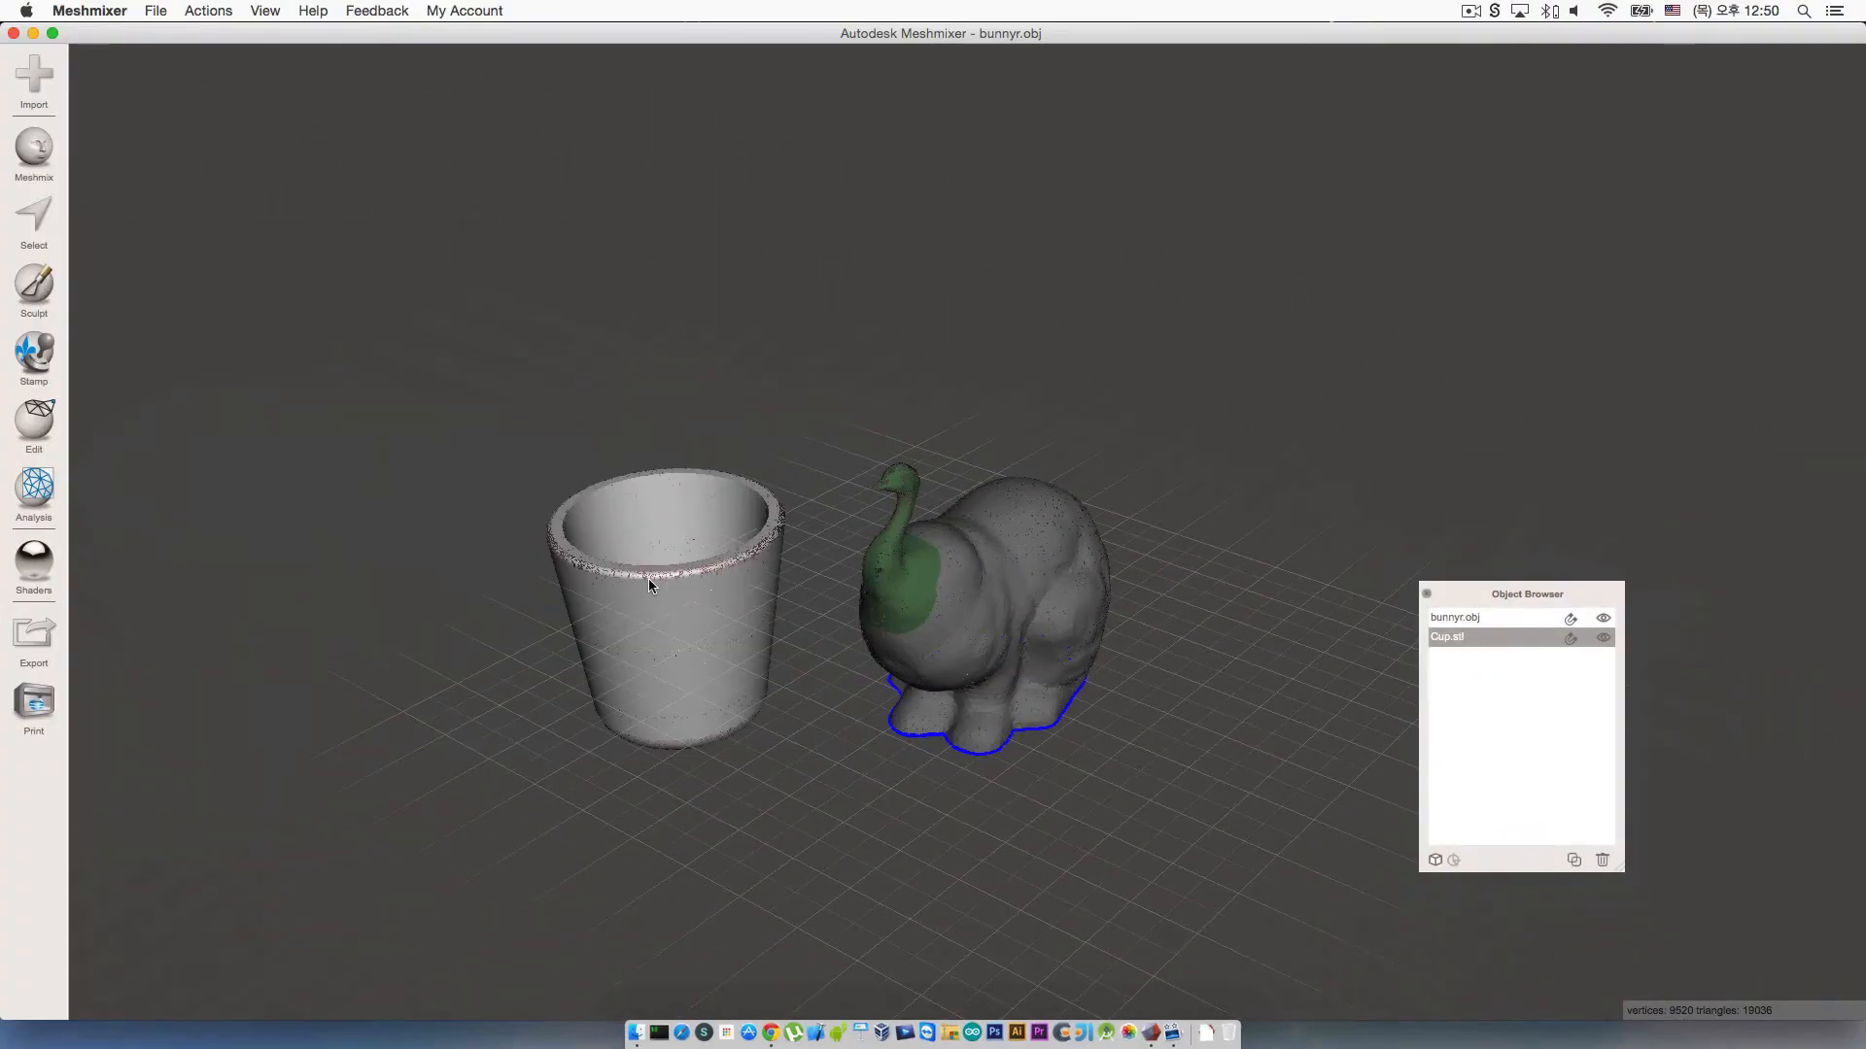
# Step: Transform the cup by moving it from in front of the bunny to directly behind the bunny's rear
pyautogui.scroll(-3, 649, 579)
pyautogui.scroll(4, 645, 579)
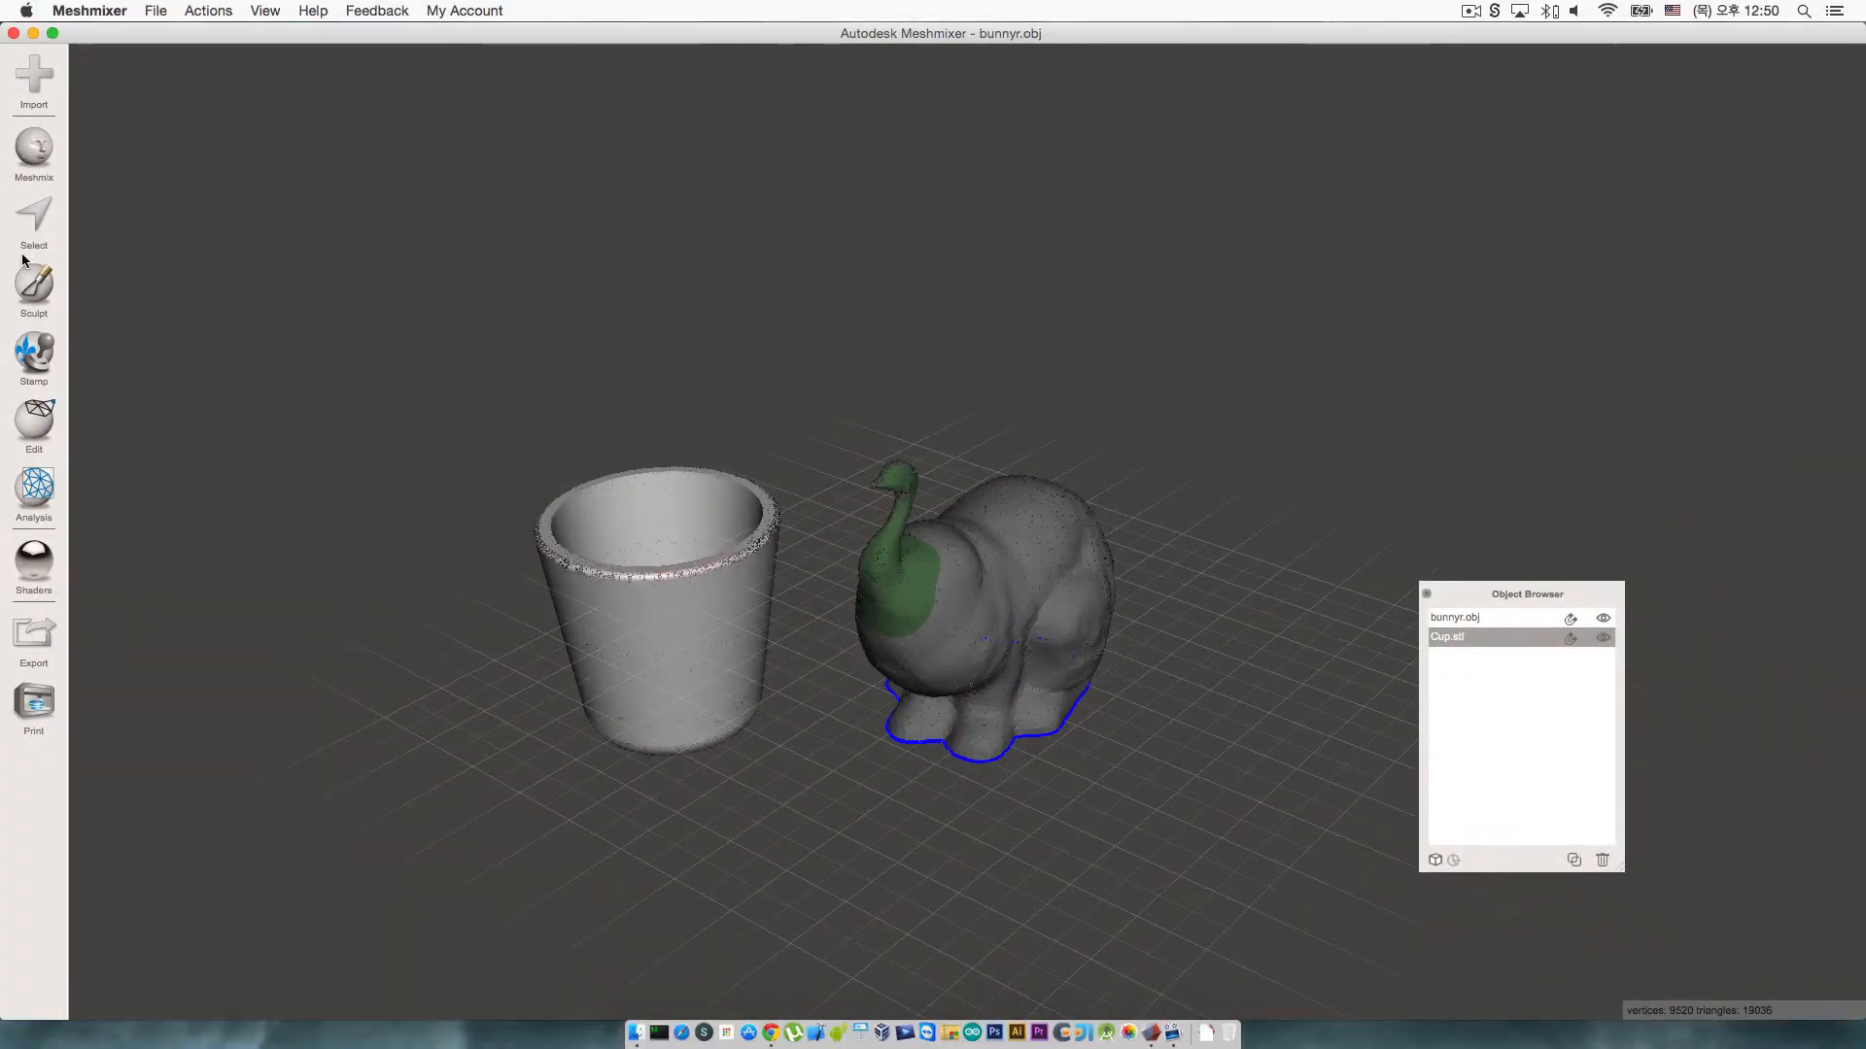
pyautogui.click(54, 433)
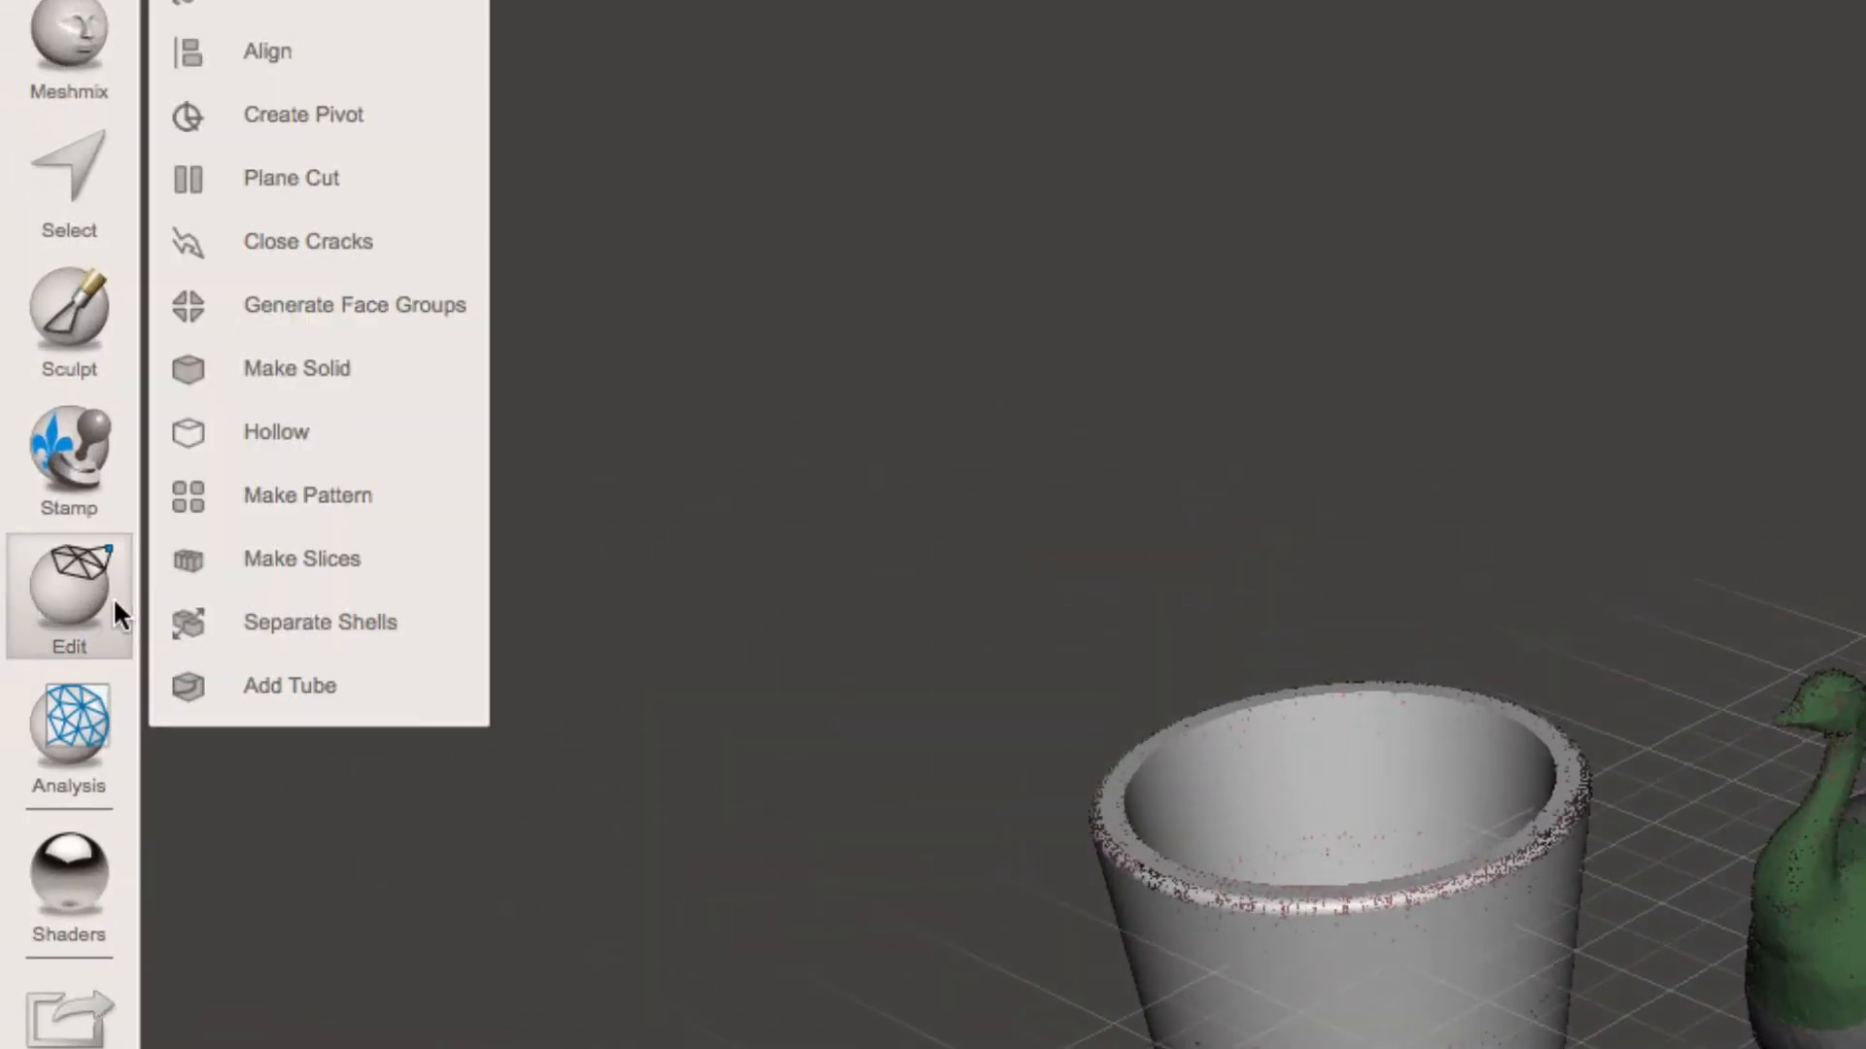
pyautogui.click(304, 10)
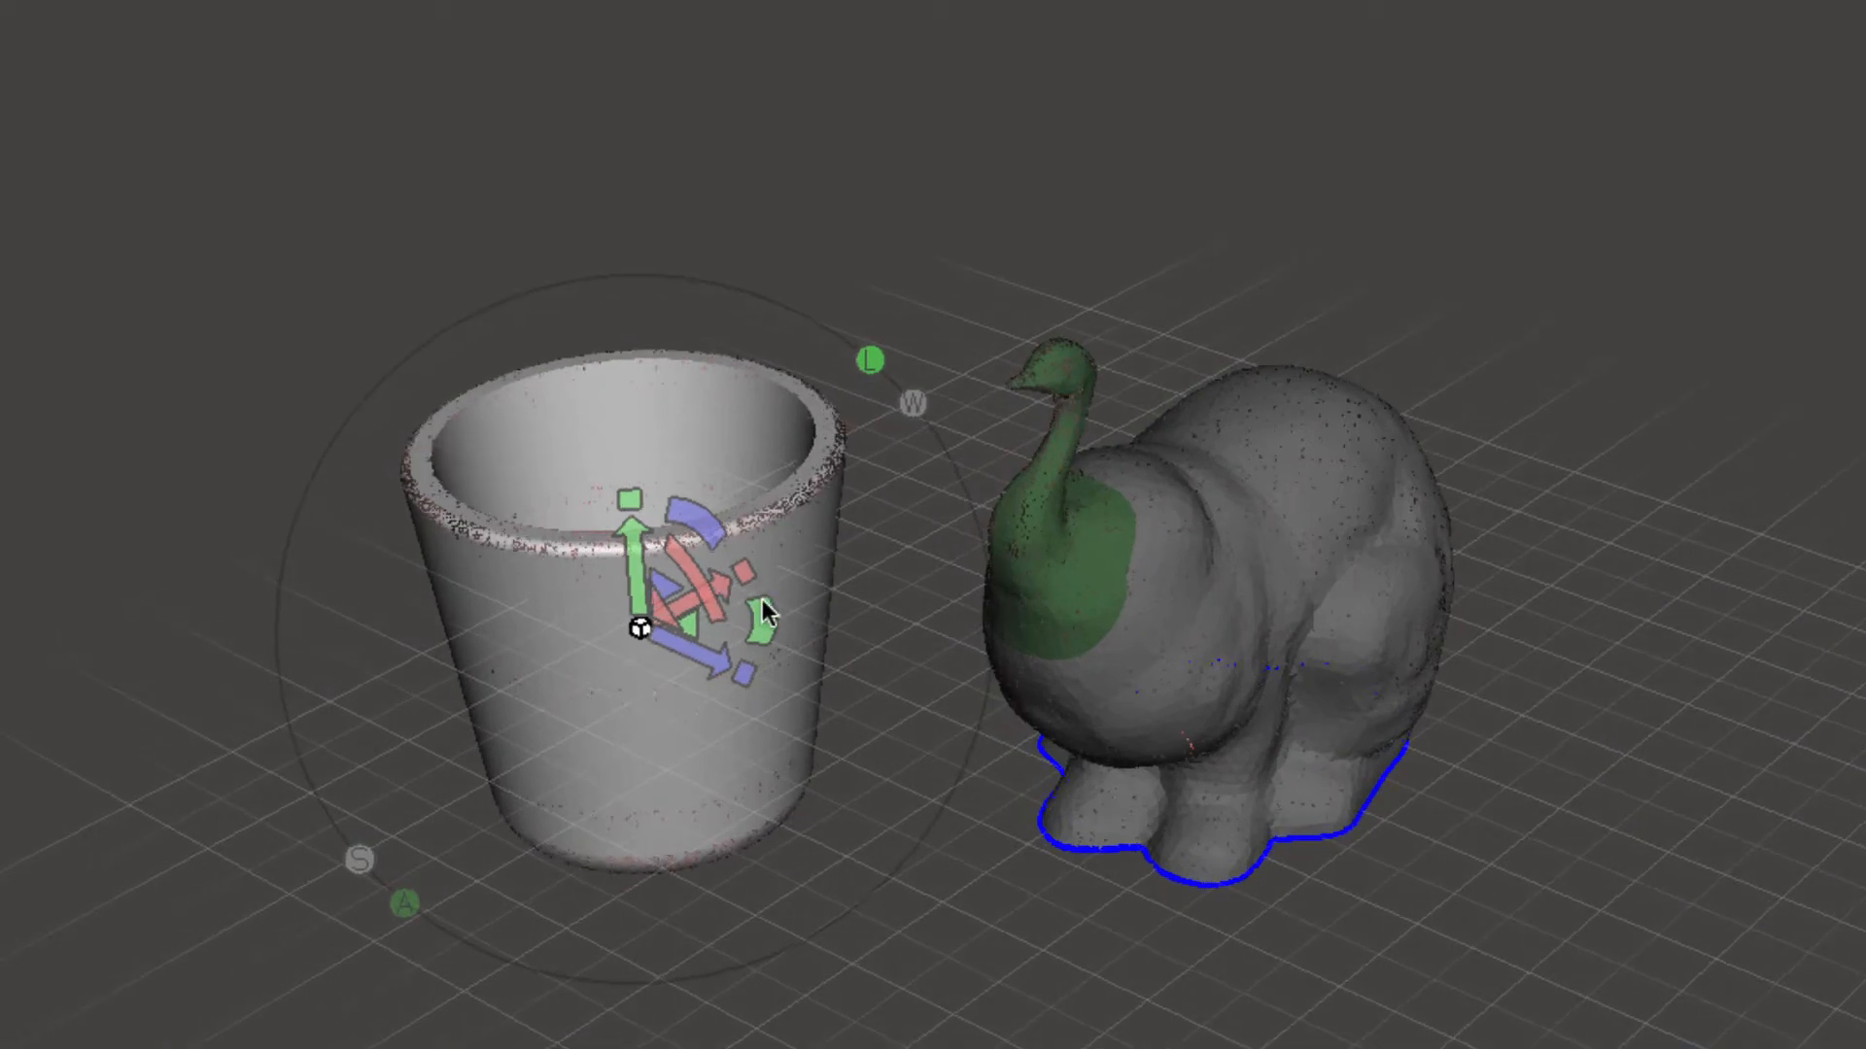
pyautogui.moveTo(866, 599); pyautogui.dragTo(789, 595, button='right')
pyautogui.moveTo(851, 542); pyautogui.dragTo(1589, 707)
pyautogui.scroll(-1, 1555, 532)
pyautogui.scroll(5, 1554, 533)
pyautogui.scroll(-5, 1555, 532)
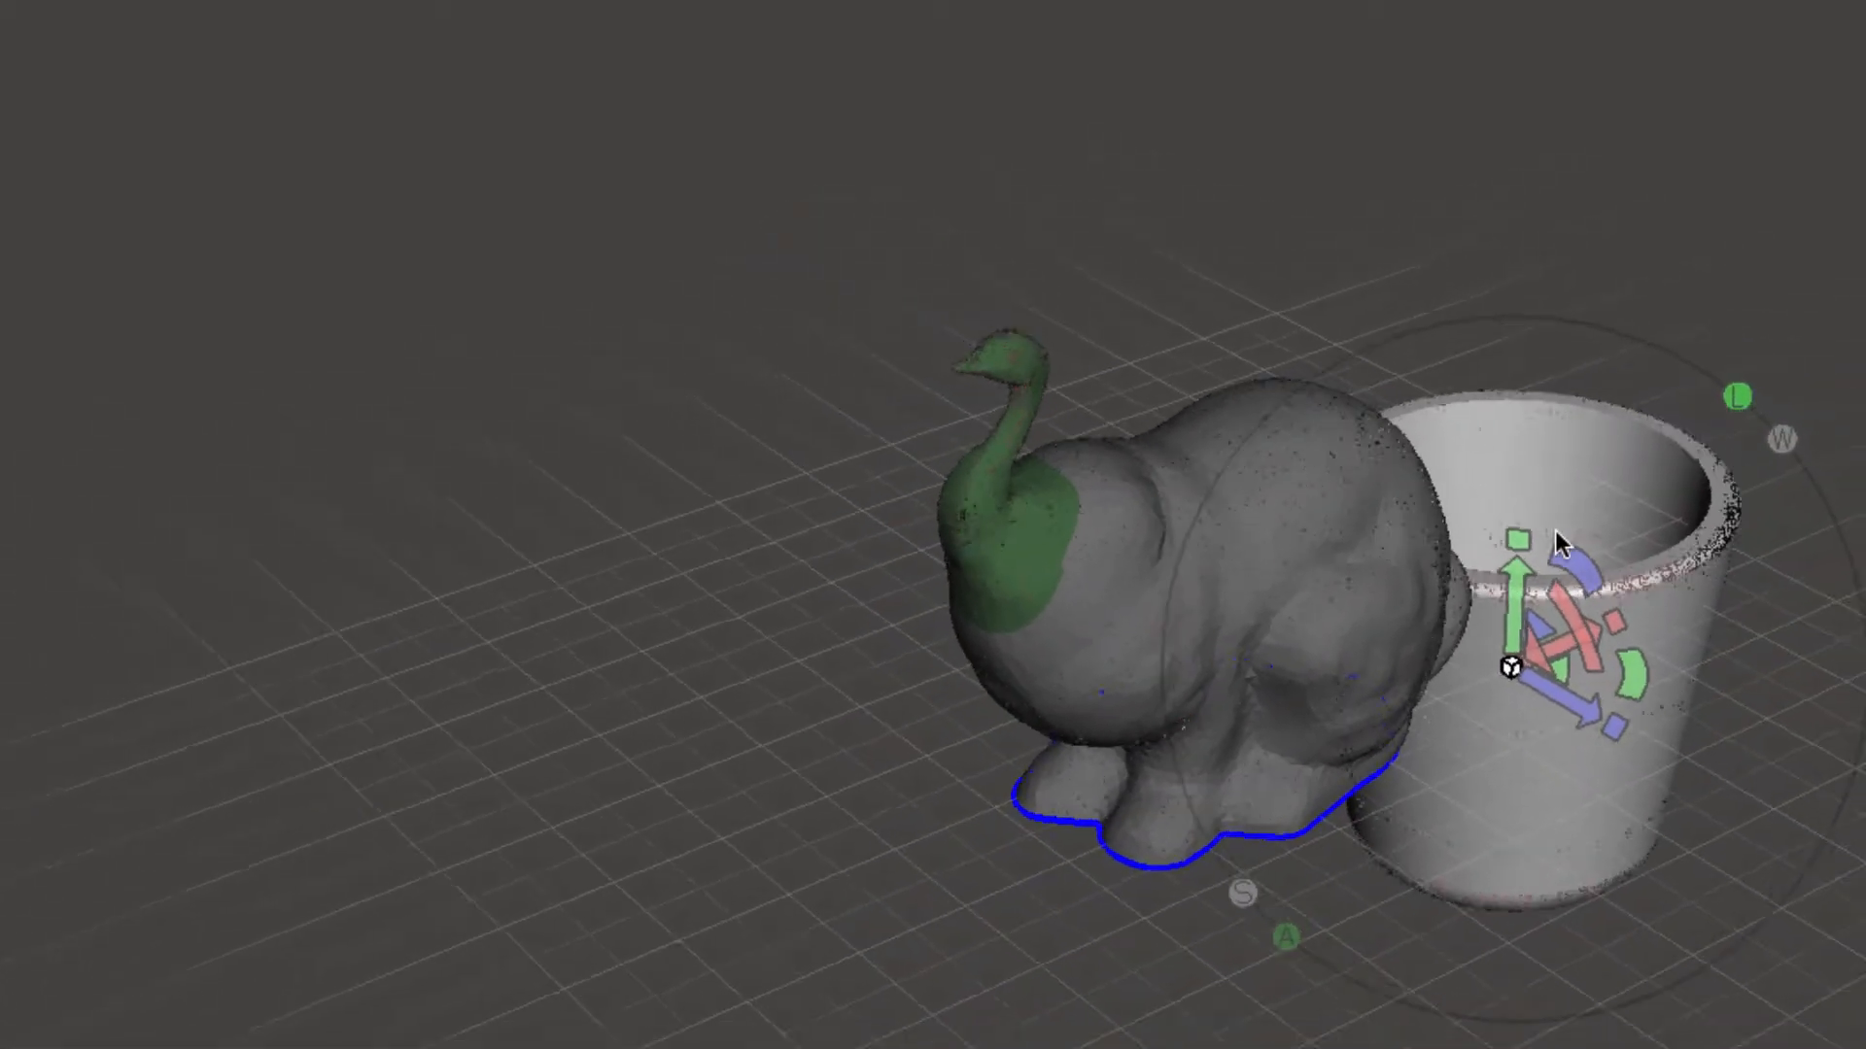
# Step: Raise the cup to the level of the bunny's base, at about X 24.4, Y 29.1, Z 73.5 mm, and accept the transform
pyautogui.scroll(-2, 1555, 530)
pyautogui.scroll(-4, 1278, 333)
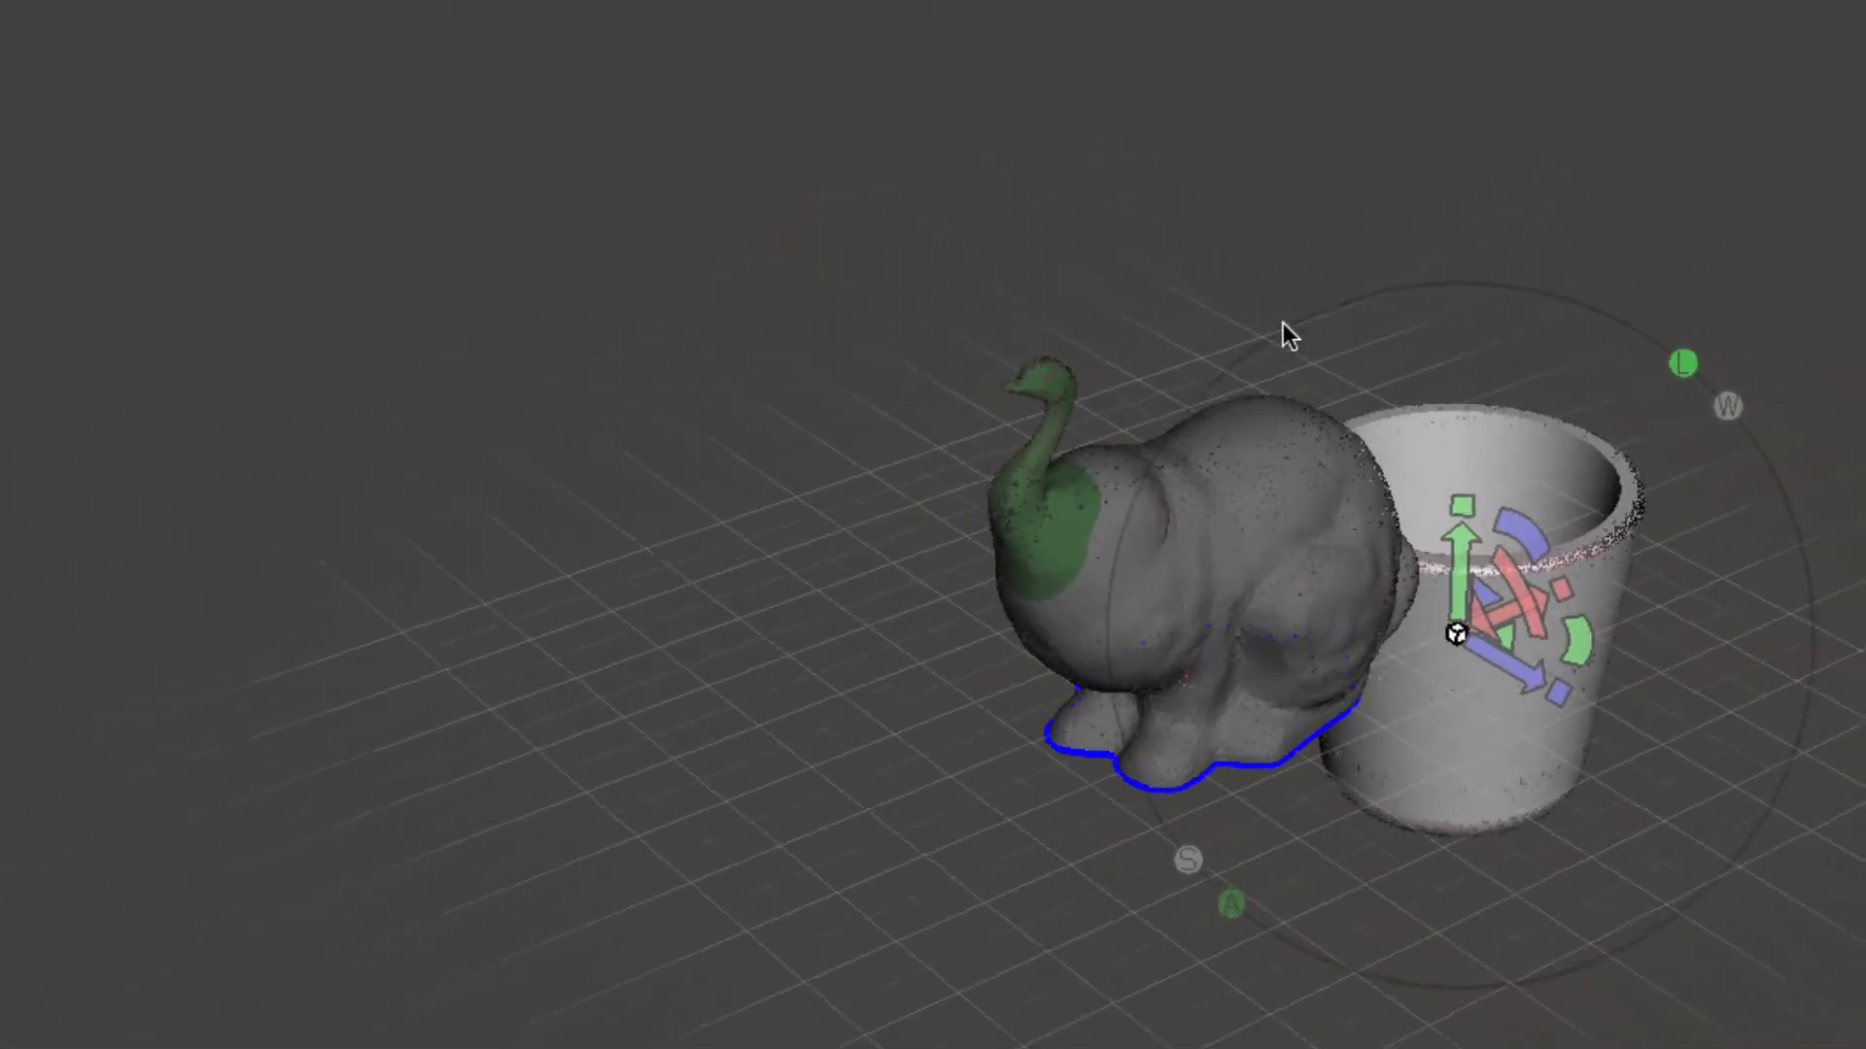
pyautogui.moveTo(1451, 566); pyautogui.dragTo(1396, 474)
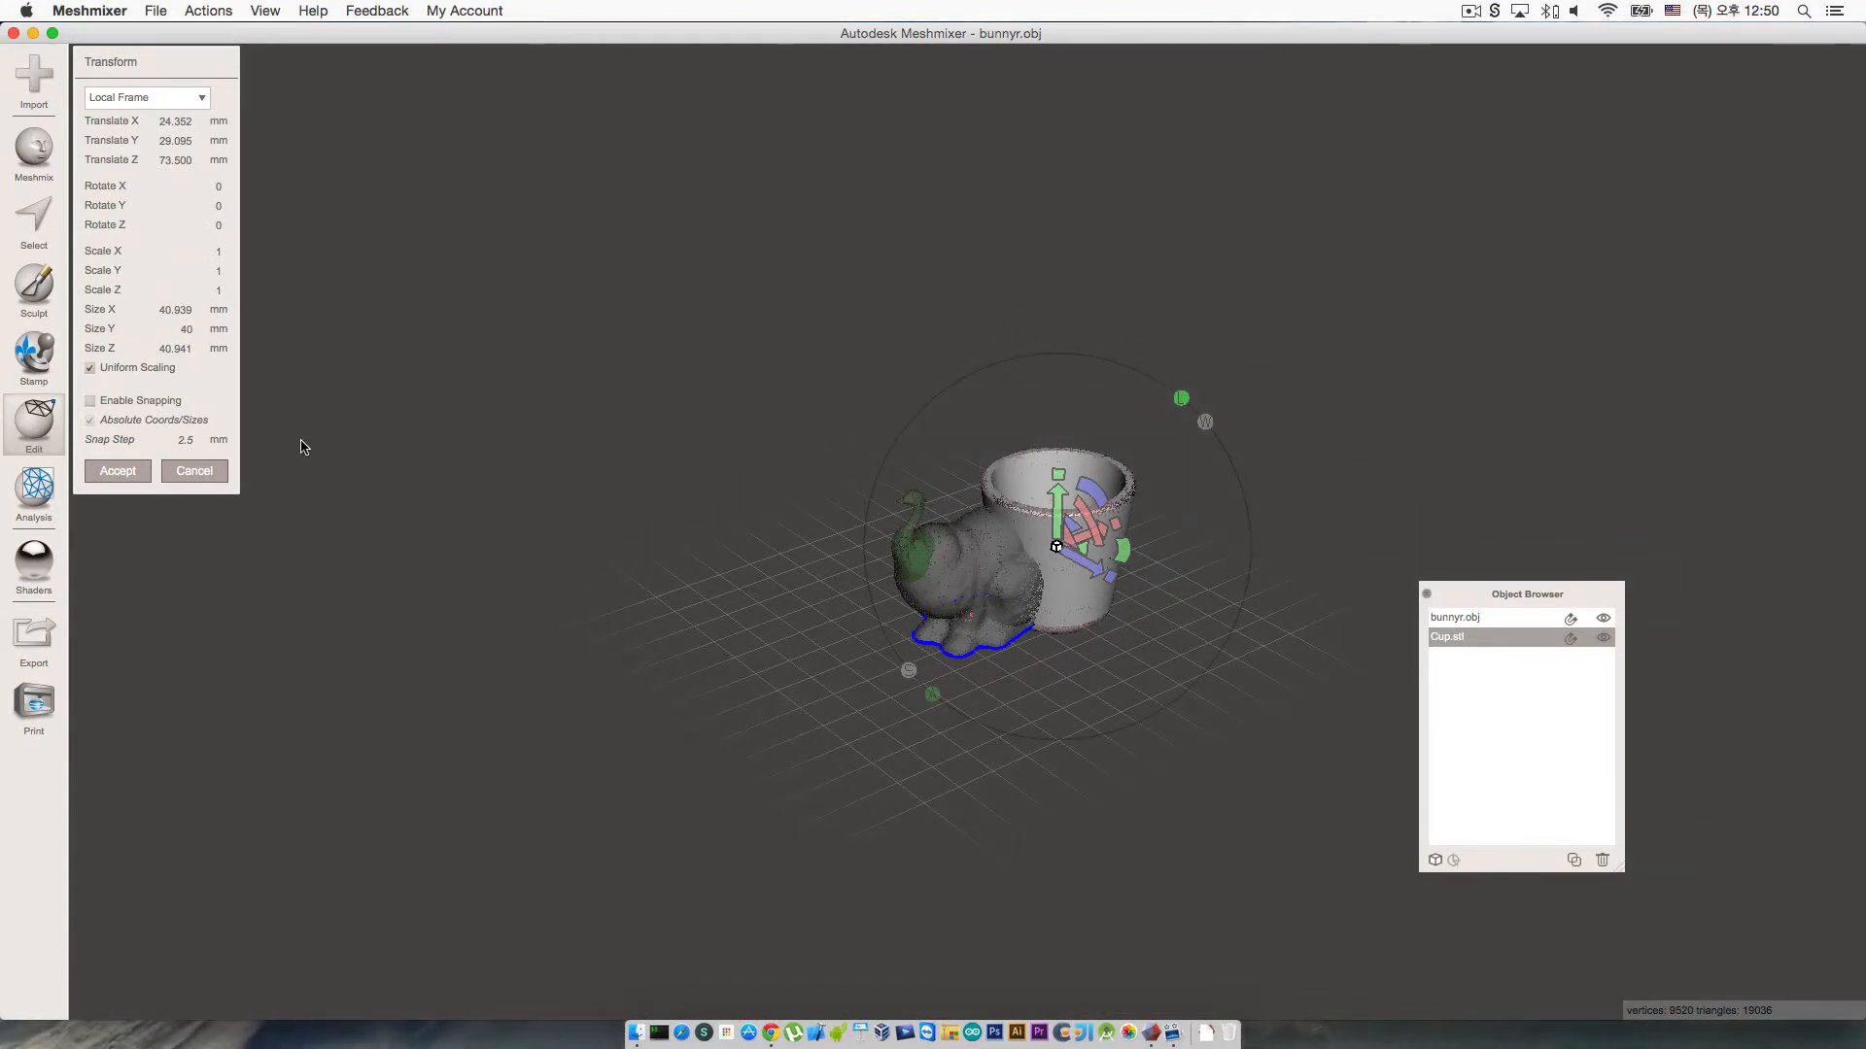
pyautogui.click(118, 471)
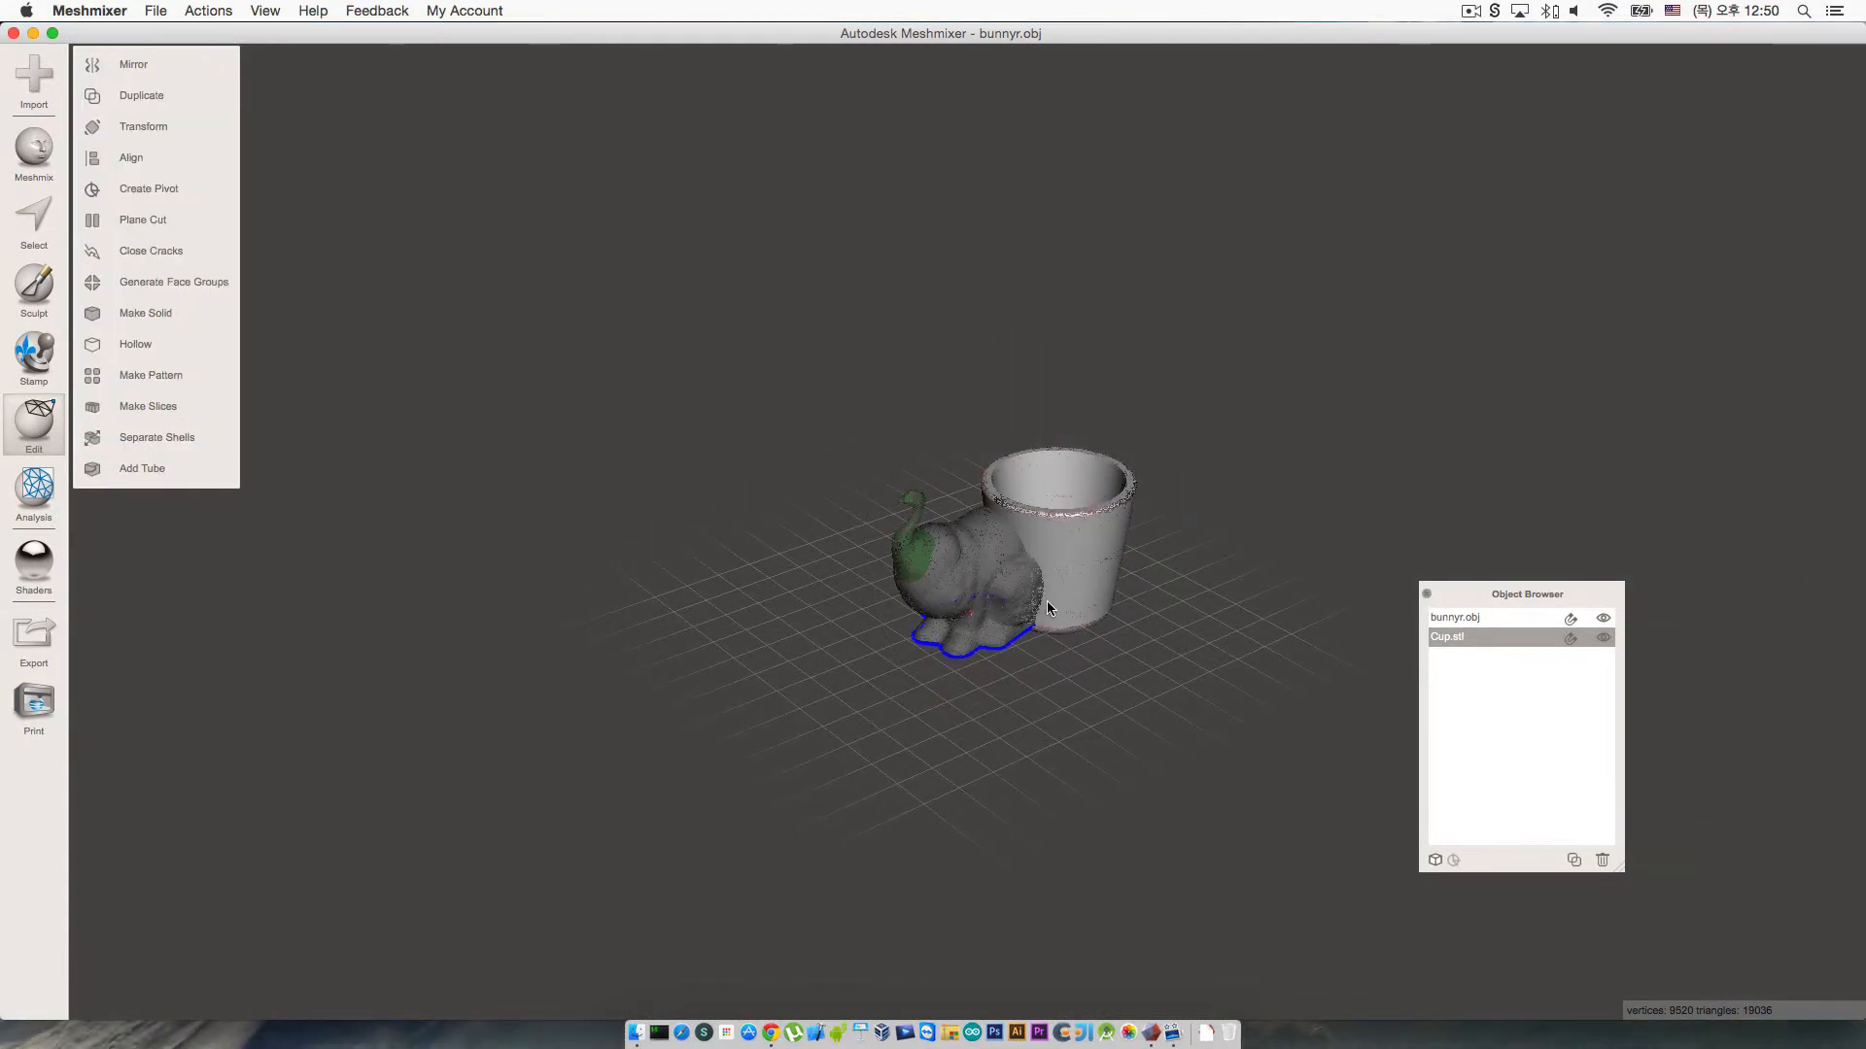
# Step: Convert bunnyr.obj into a solid with Make Solid, using the Fast type with solid accuracy and mesh density of 128
pyautogui.scroll(5, 1048, 609)
pyautogui.moveTo(1202, 612); pyautogui.dragTo(1158, 557, button='right')
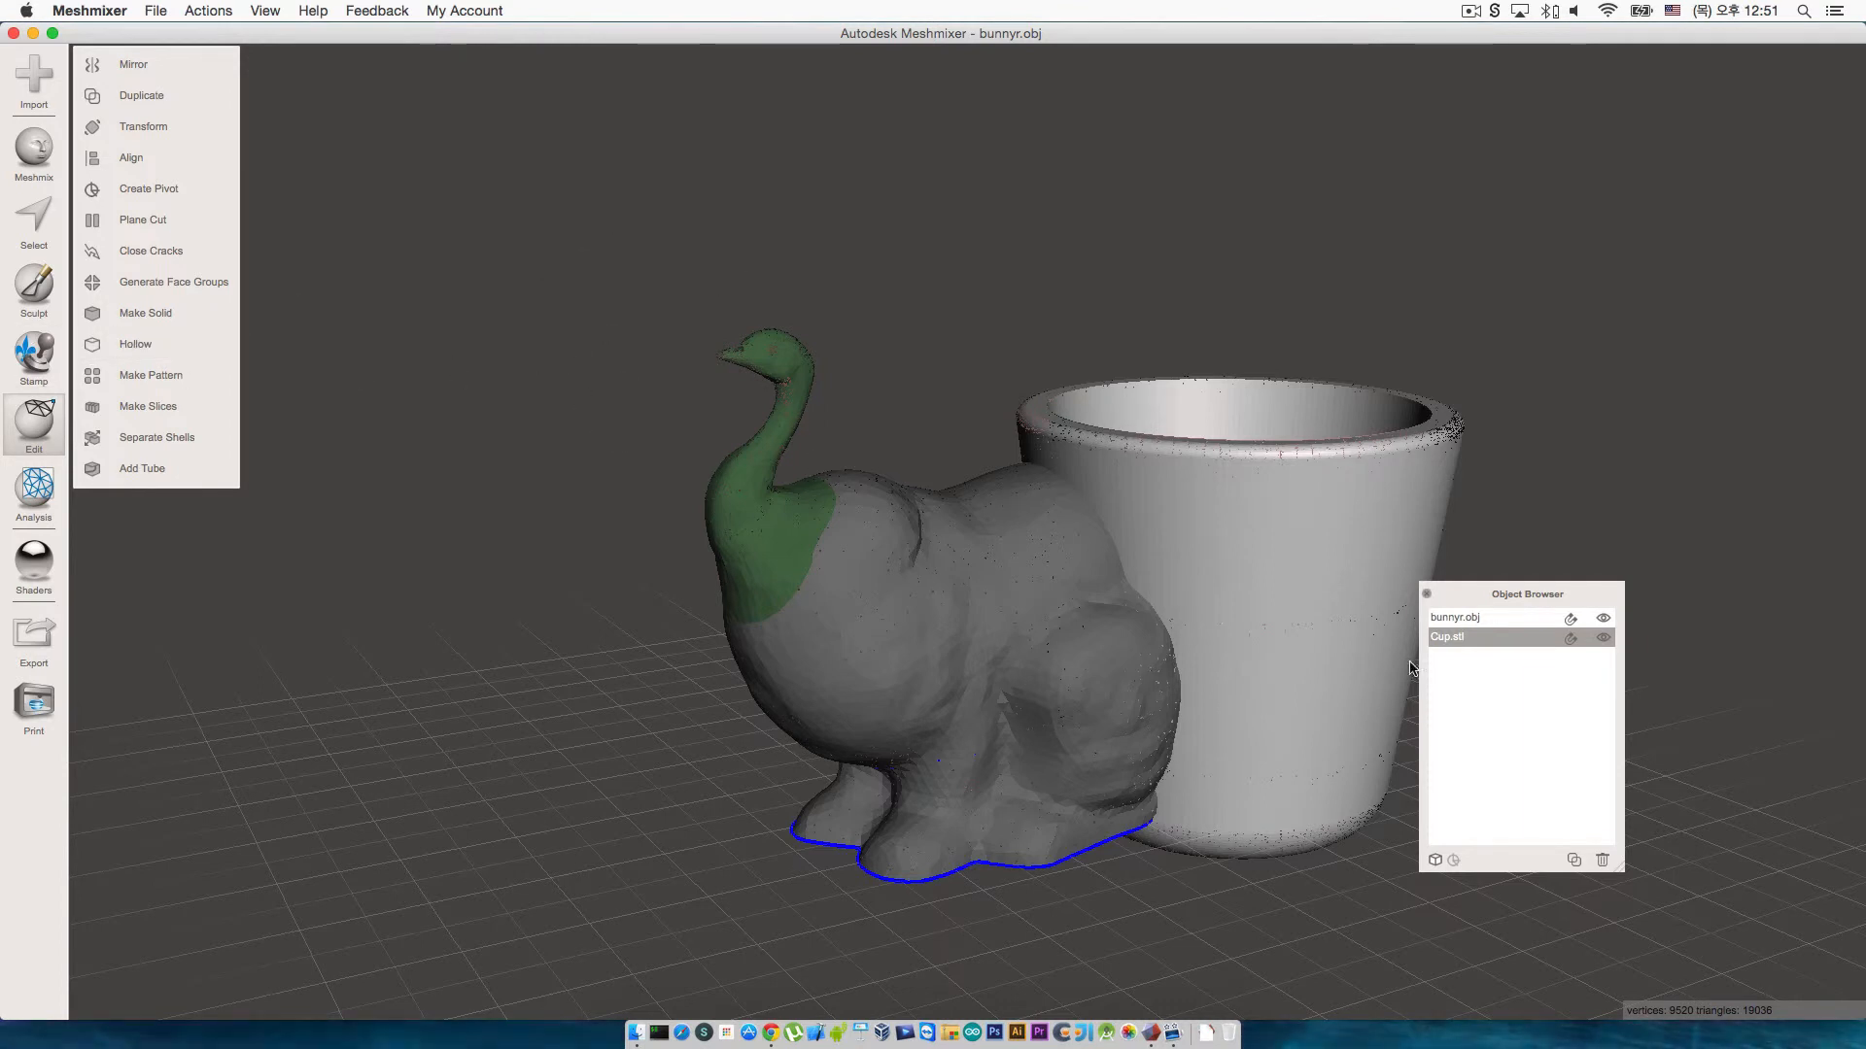
pyautogui.click(1453, 618)
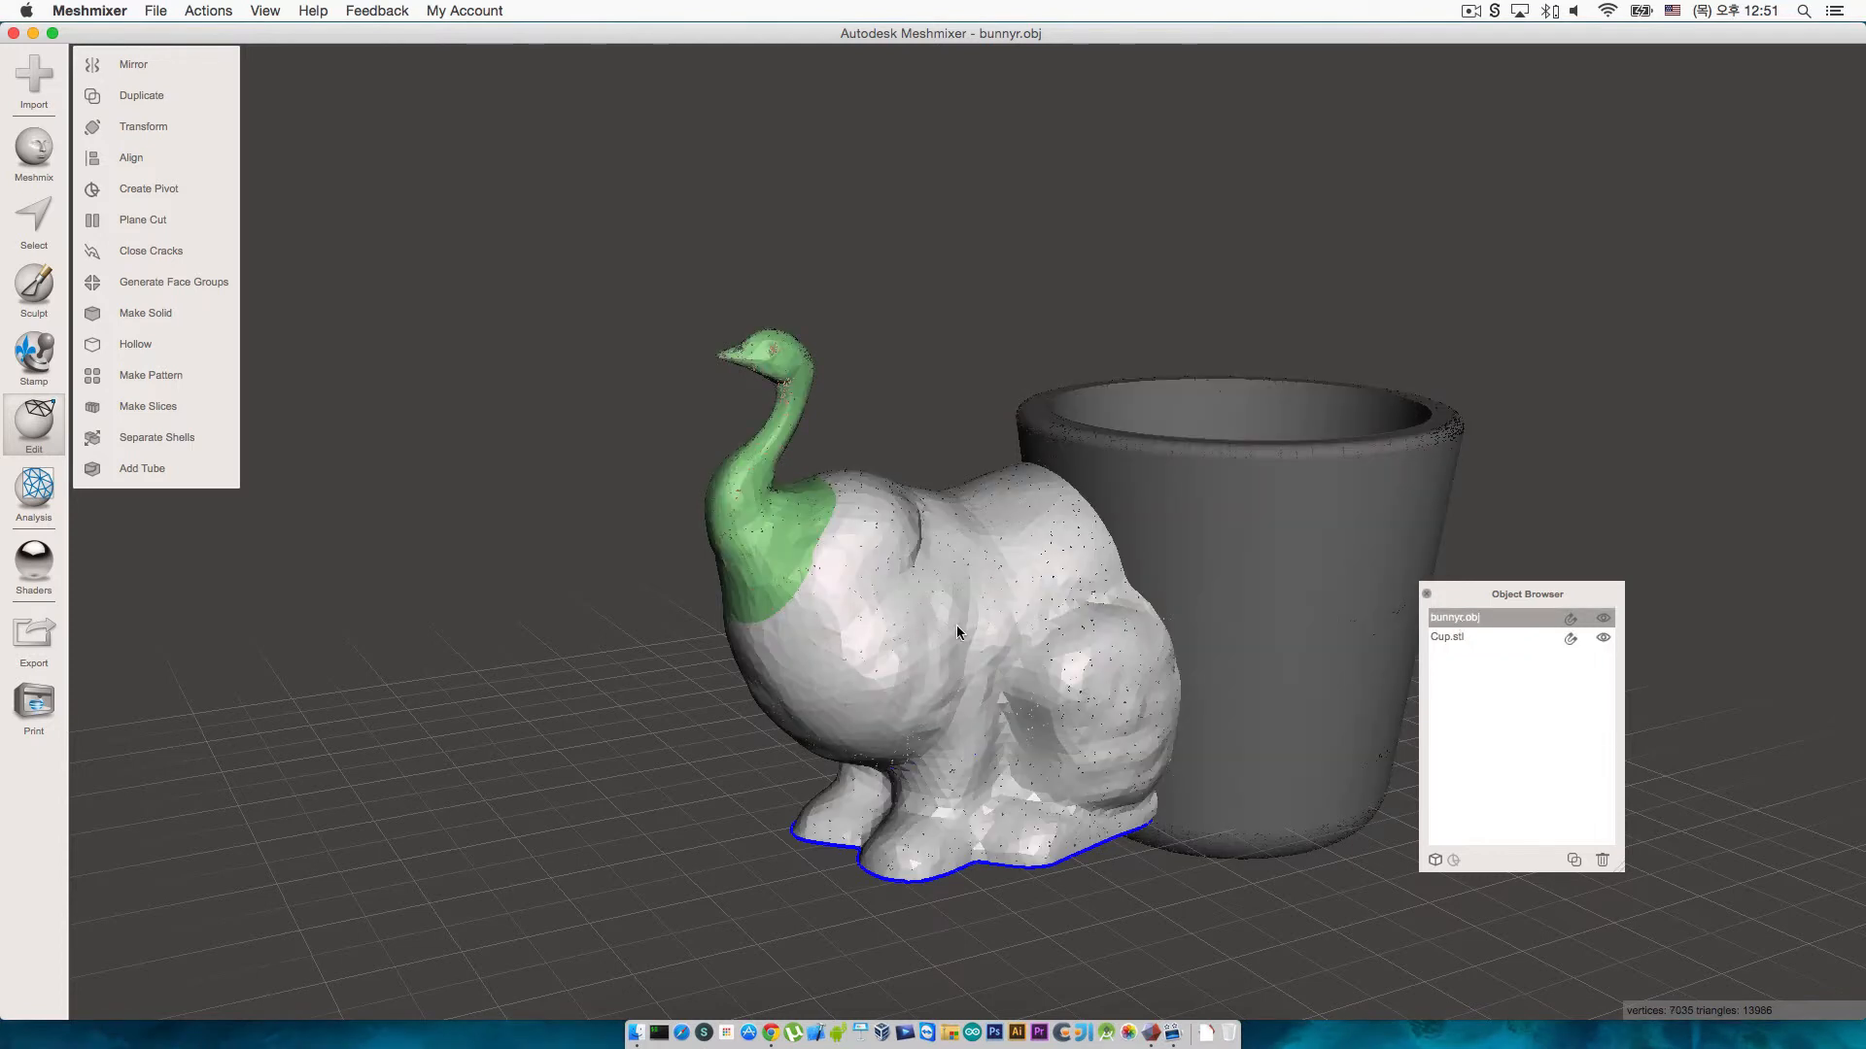
pyautogui.moveTo(1015, 652); pyautogui.dragTo(999, 408, button='right')
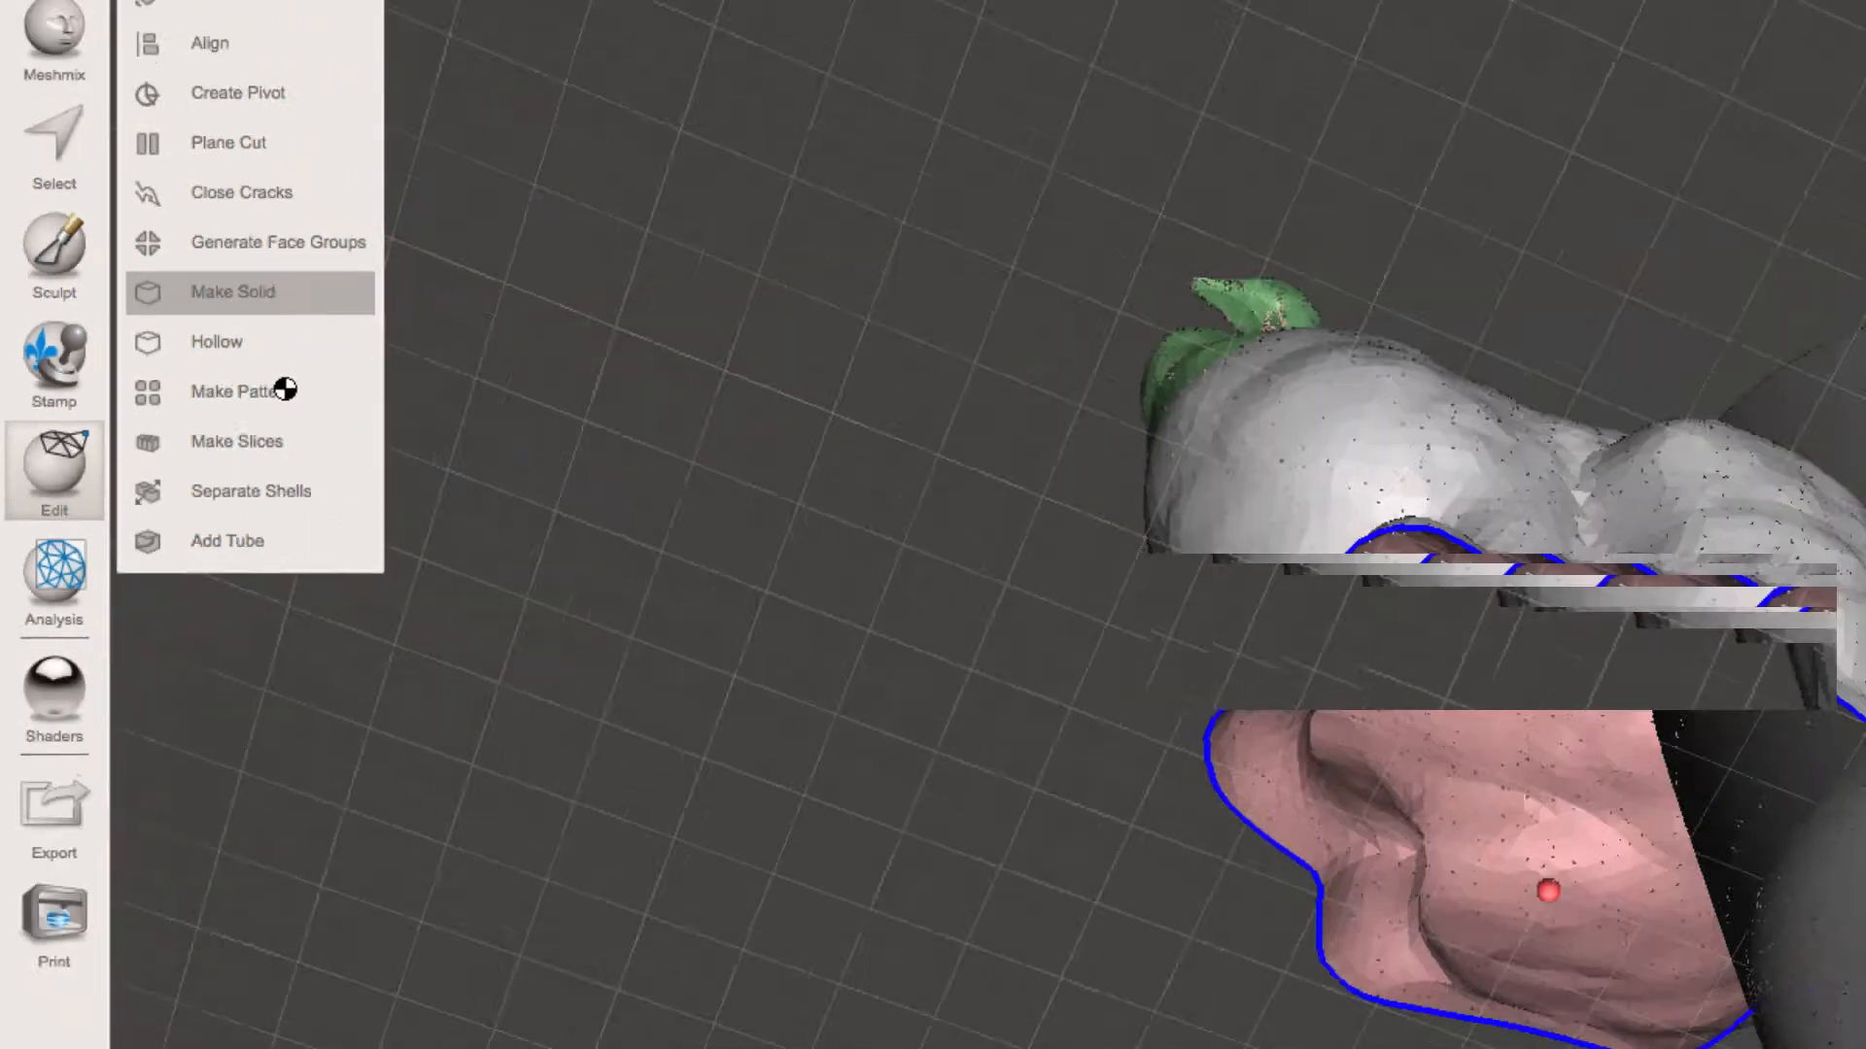
pyautogui.click(375, 259)
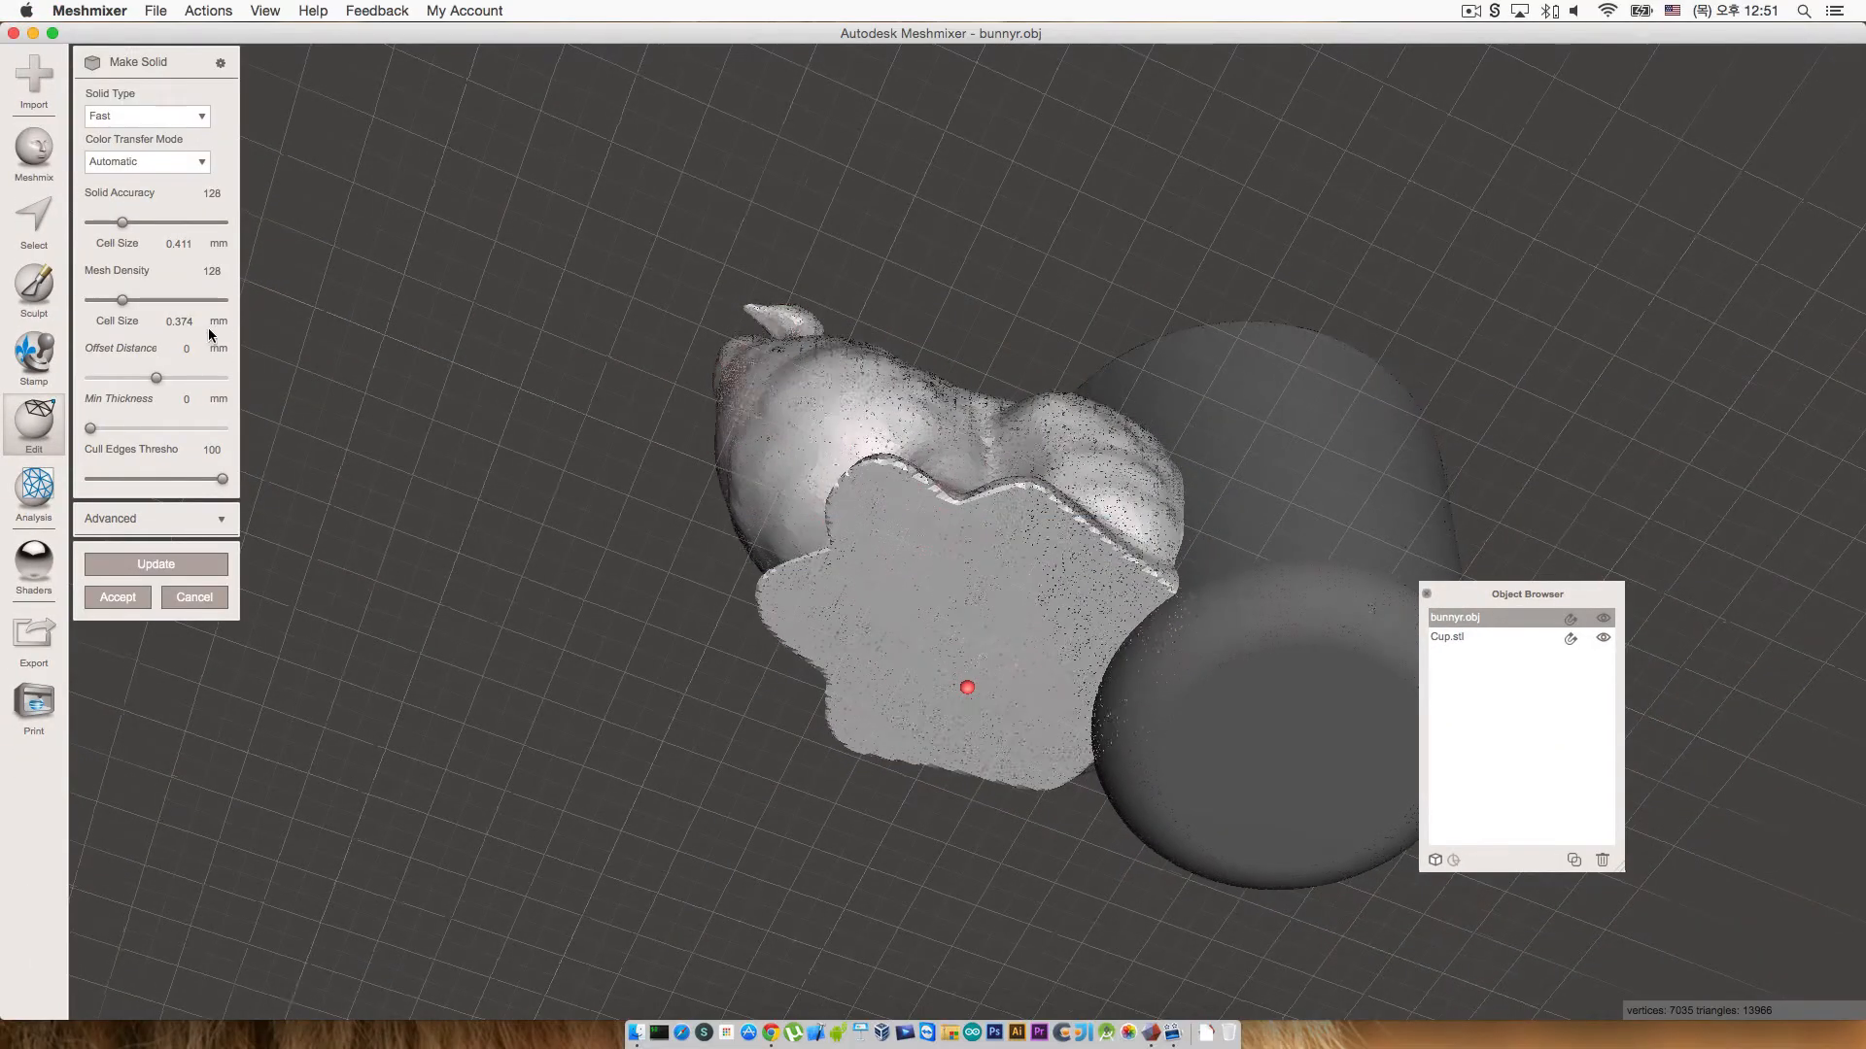
pyautogui.click(118, 596)
pyautogui.moveTo(670, 351); pyautogui.dragTo(657, 612, button='right')
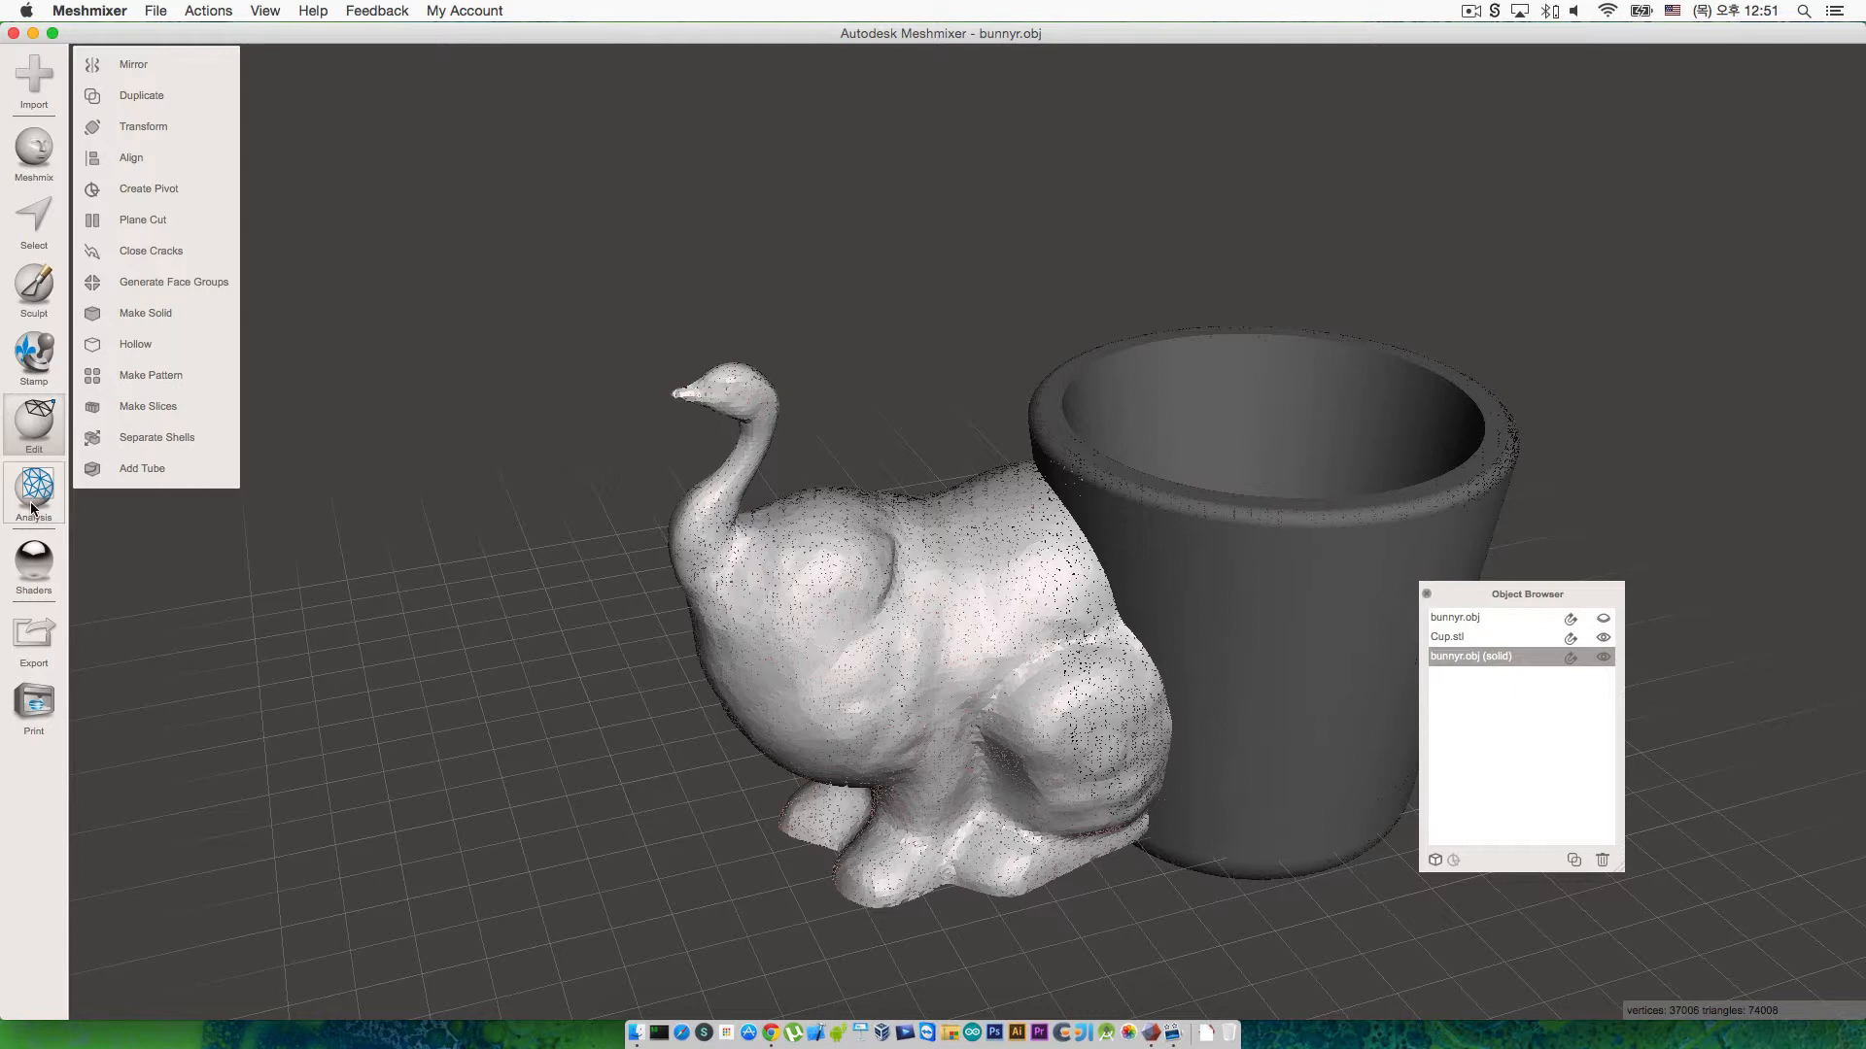
# Step: Try the blue-grey reflective, green and globe shaders on the bunny and cup
pyautogui.click(25, 566)
pyautogui.moveTo(186, 575); pyautogui.dragTo(931, 706)
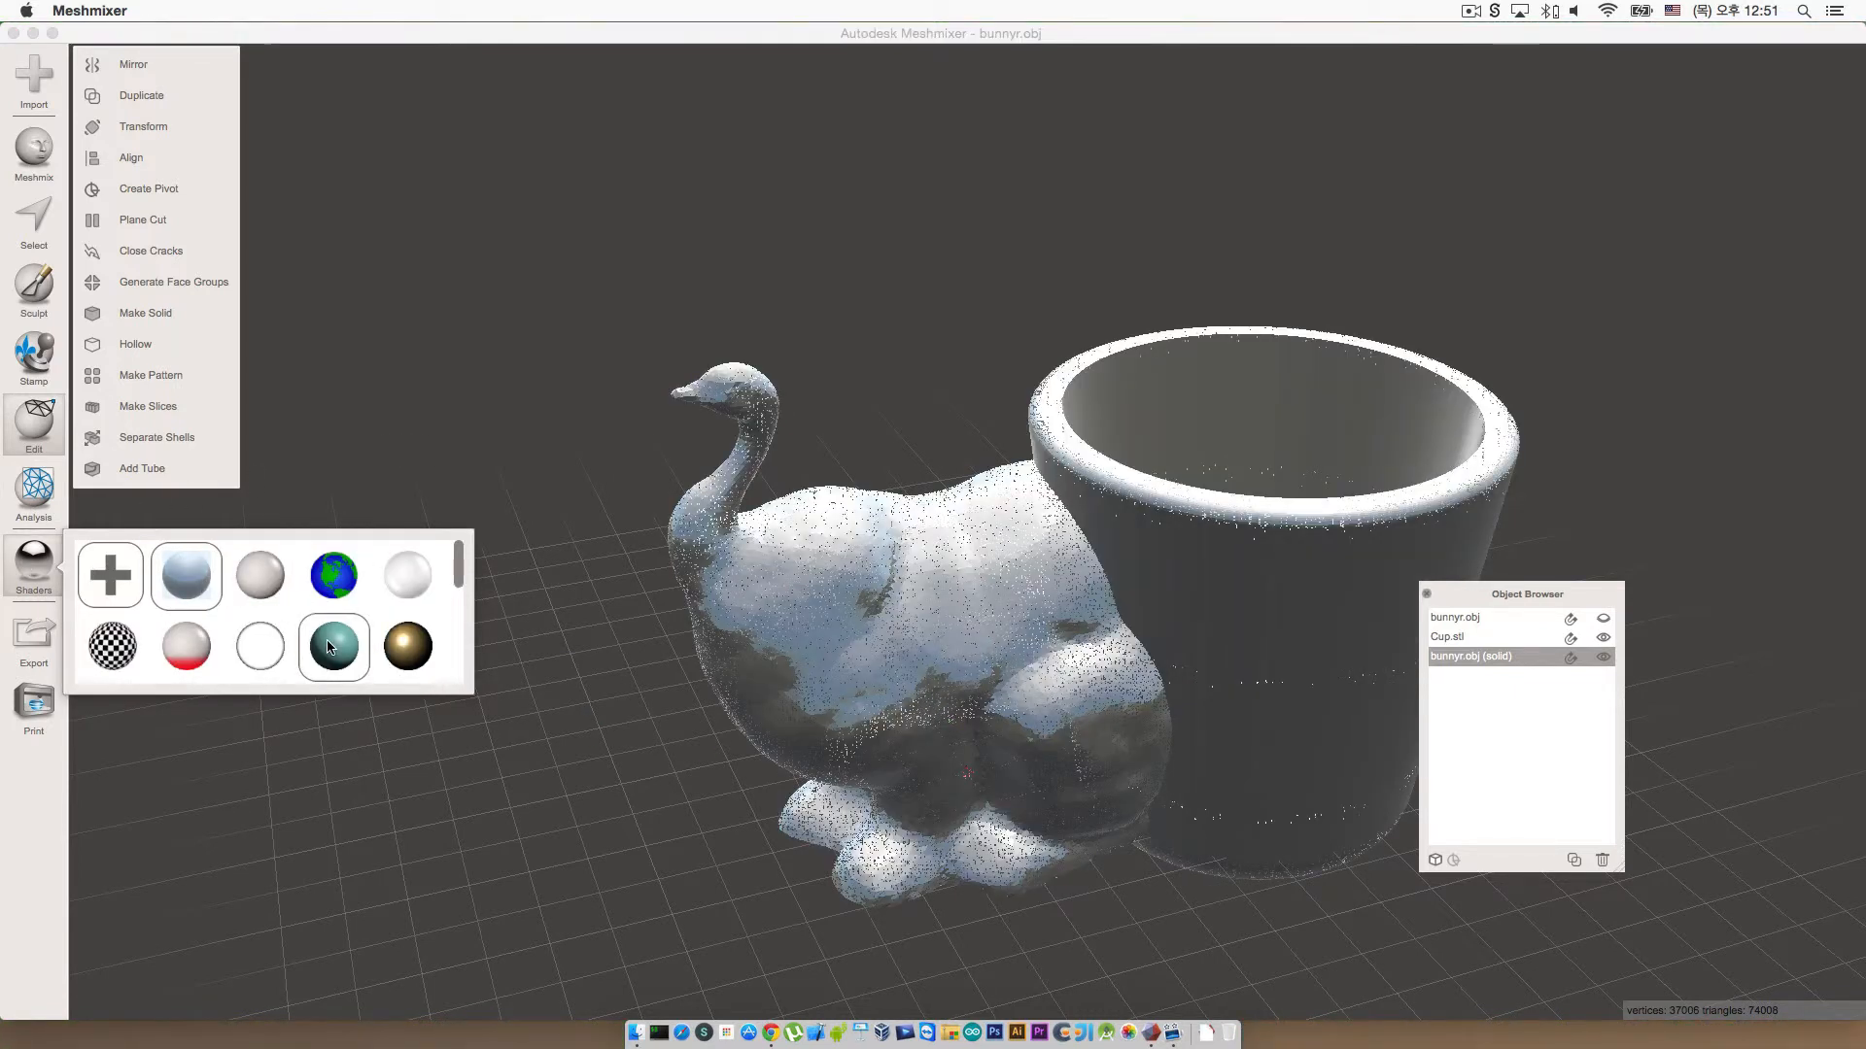
pyautogui.scroll(-3, 329, 648)
pyautogui.moveTo(328, 647); pyautogui.dragTo(972, 641)
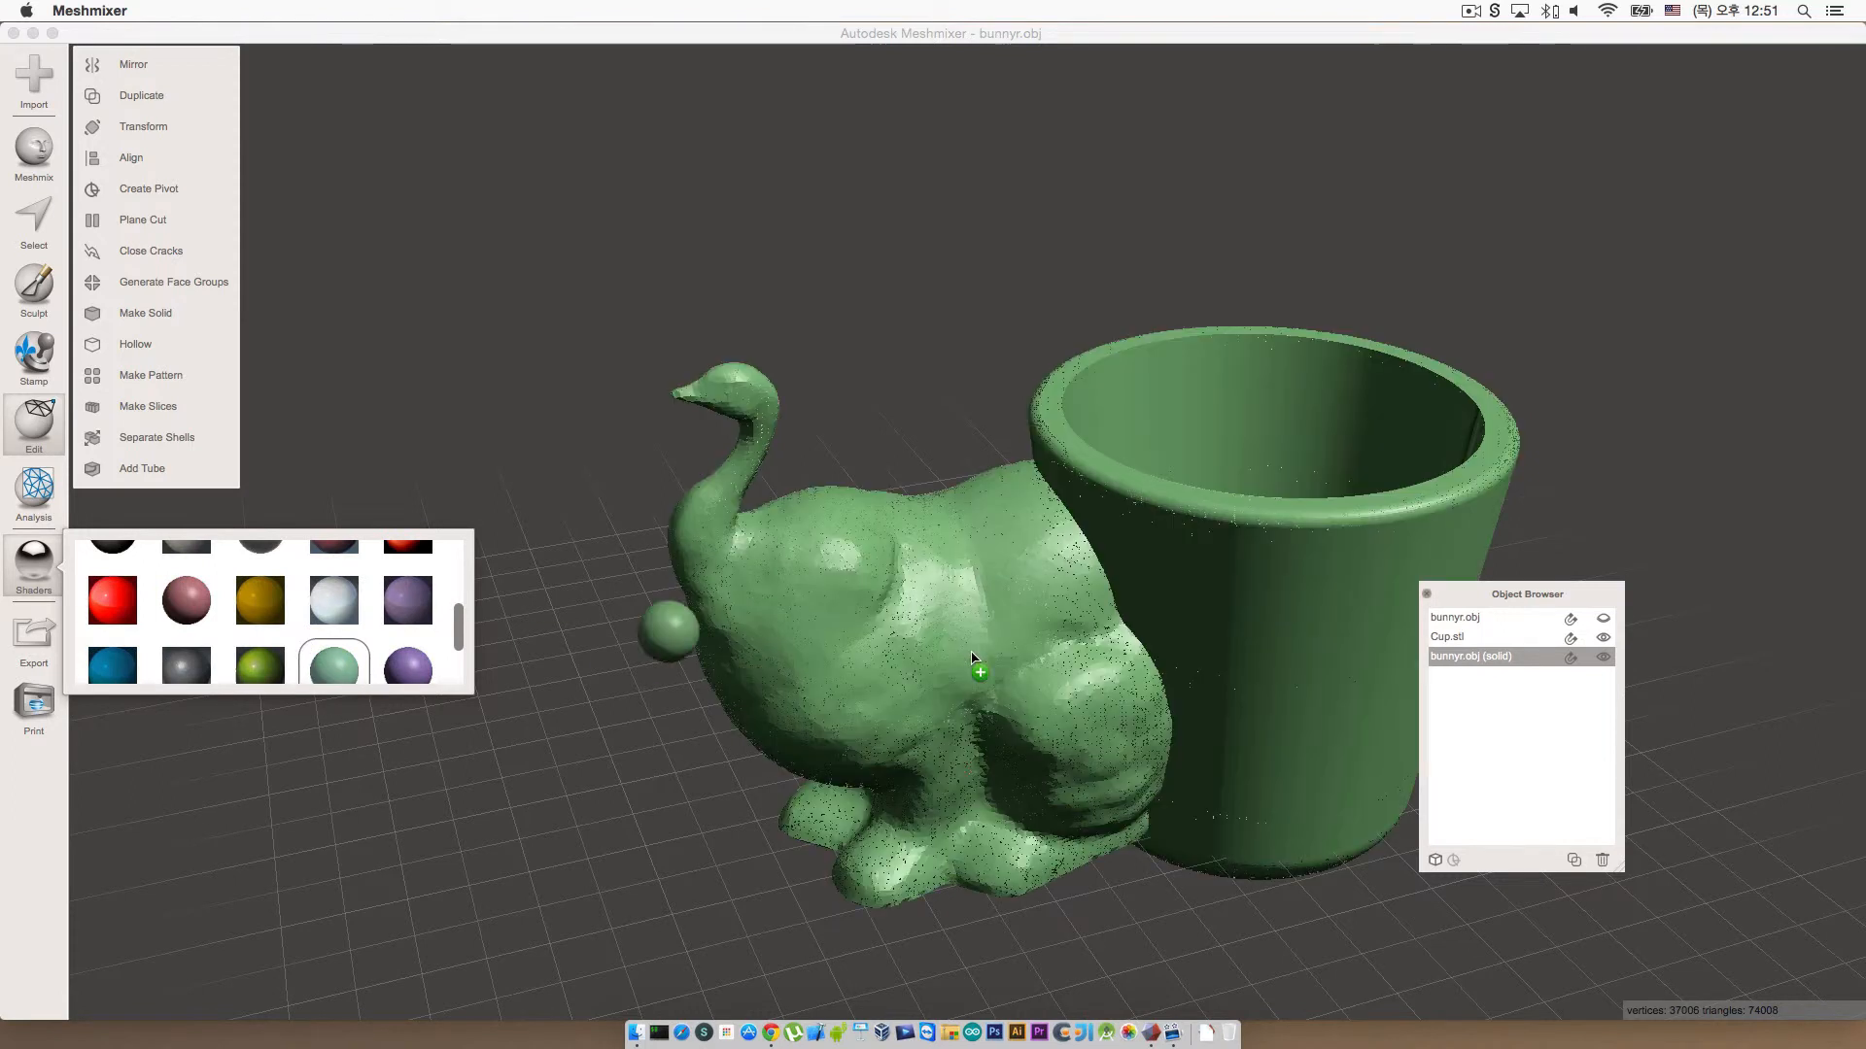
pyautogui.scroll(3, 214, 587)
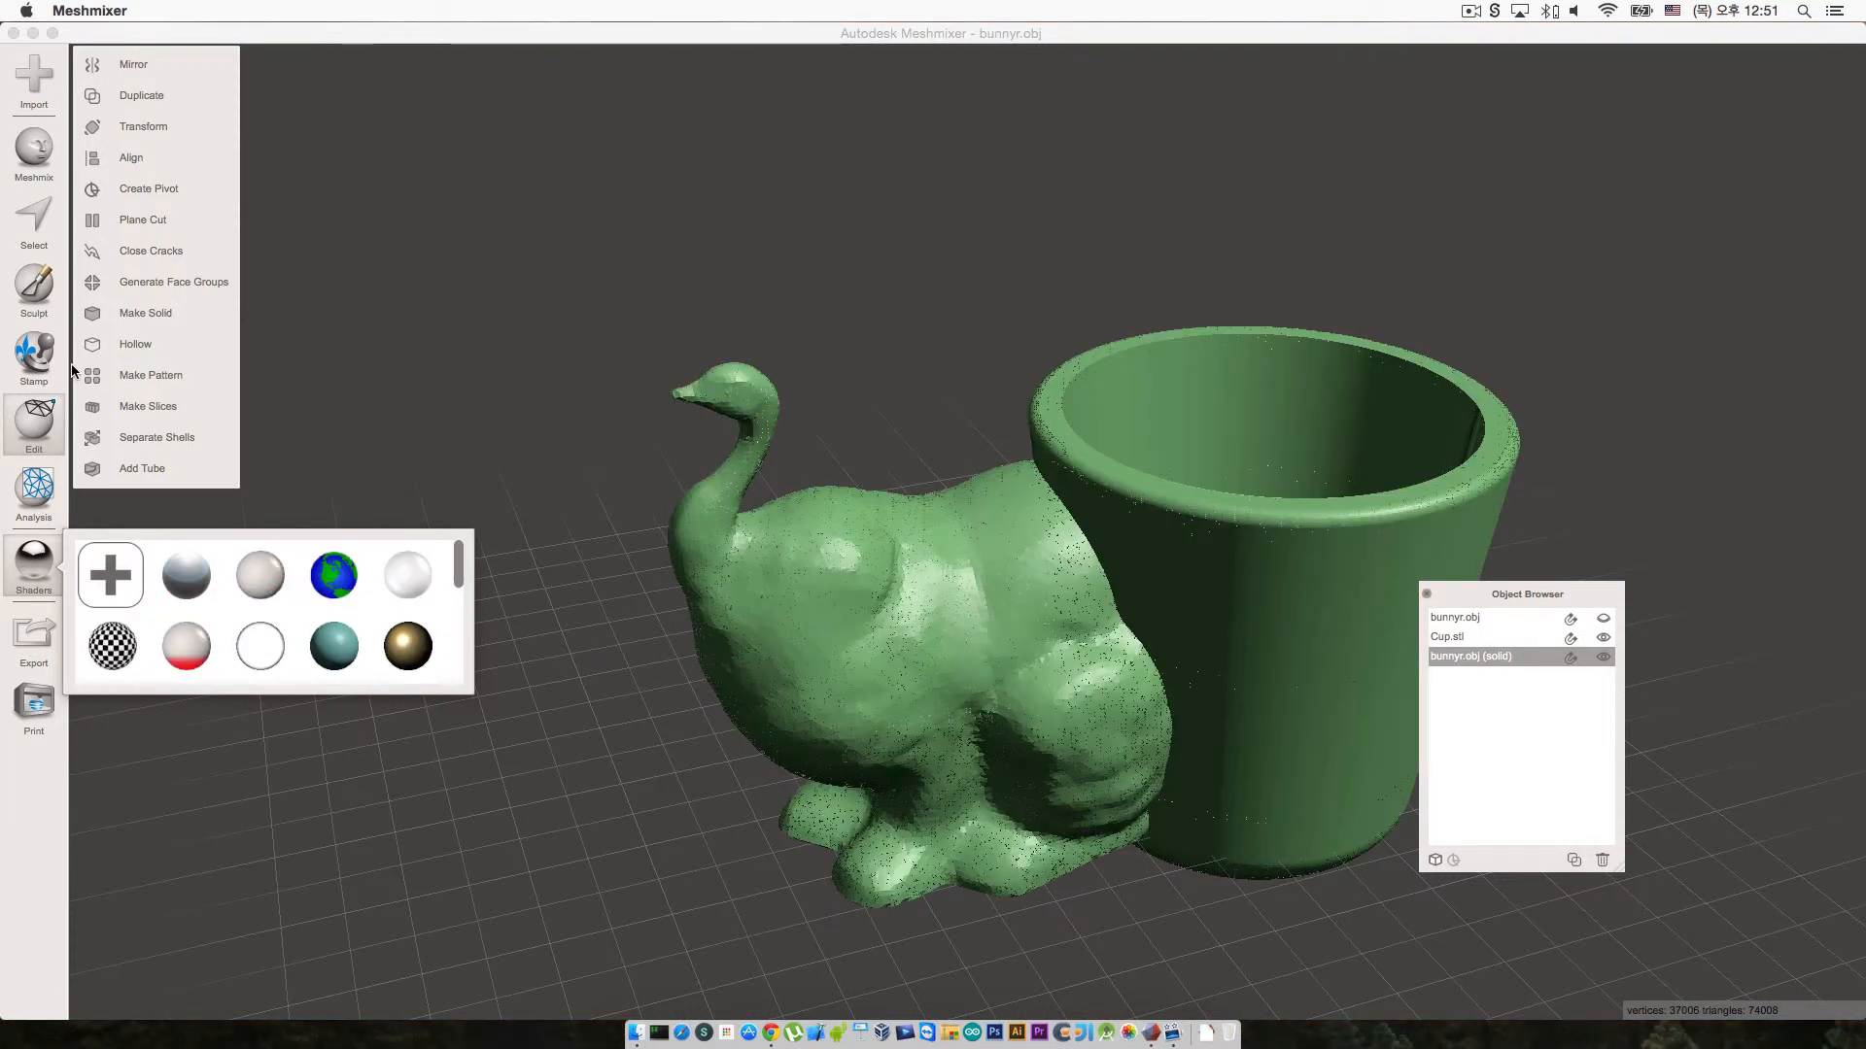
pyautogui.moveTo(363, 585); pyautogui.dragTo(968, 650)
pyautogui.moveTo(333, 575); pyautogui.dragTo(856, 629)
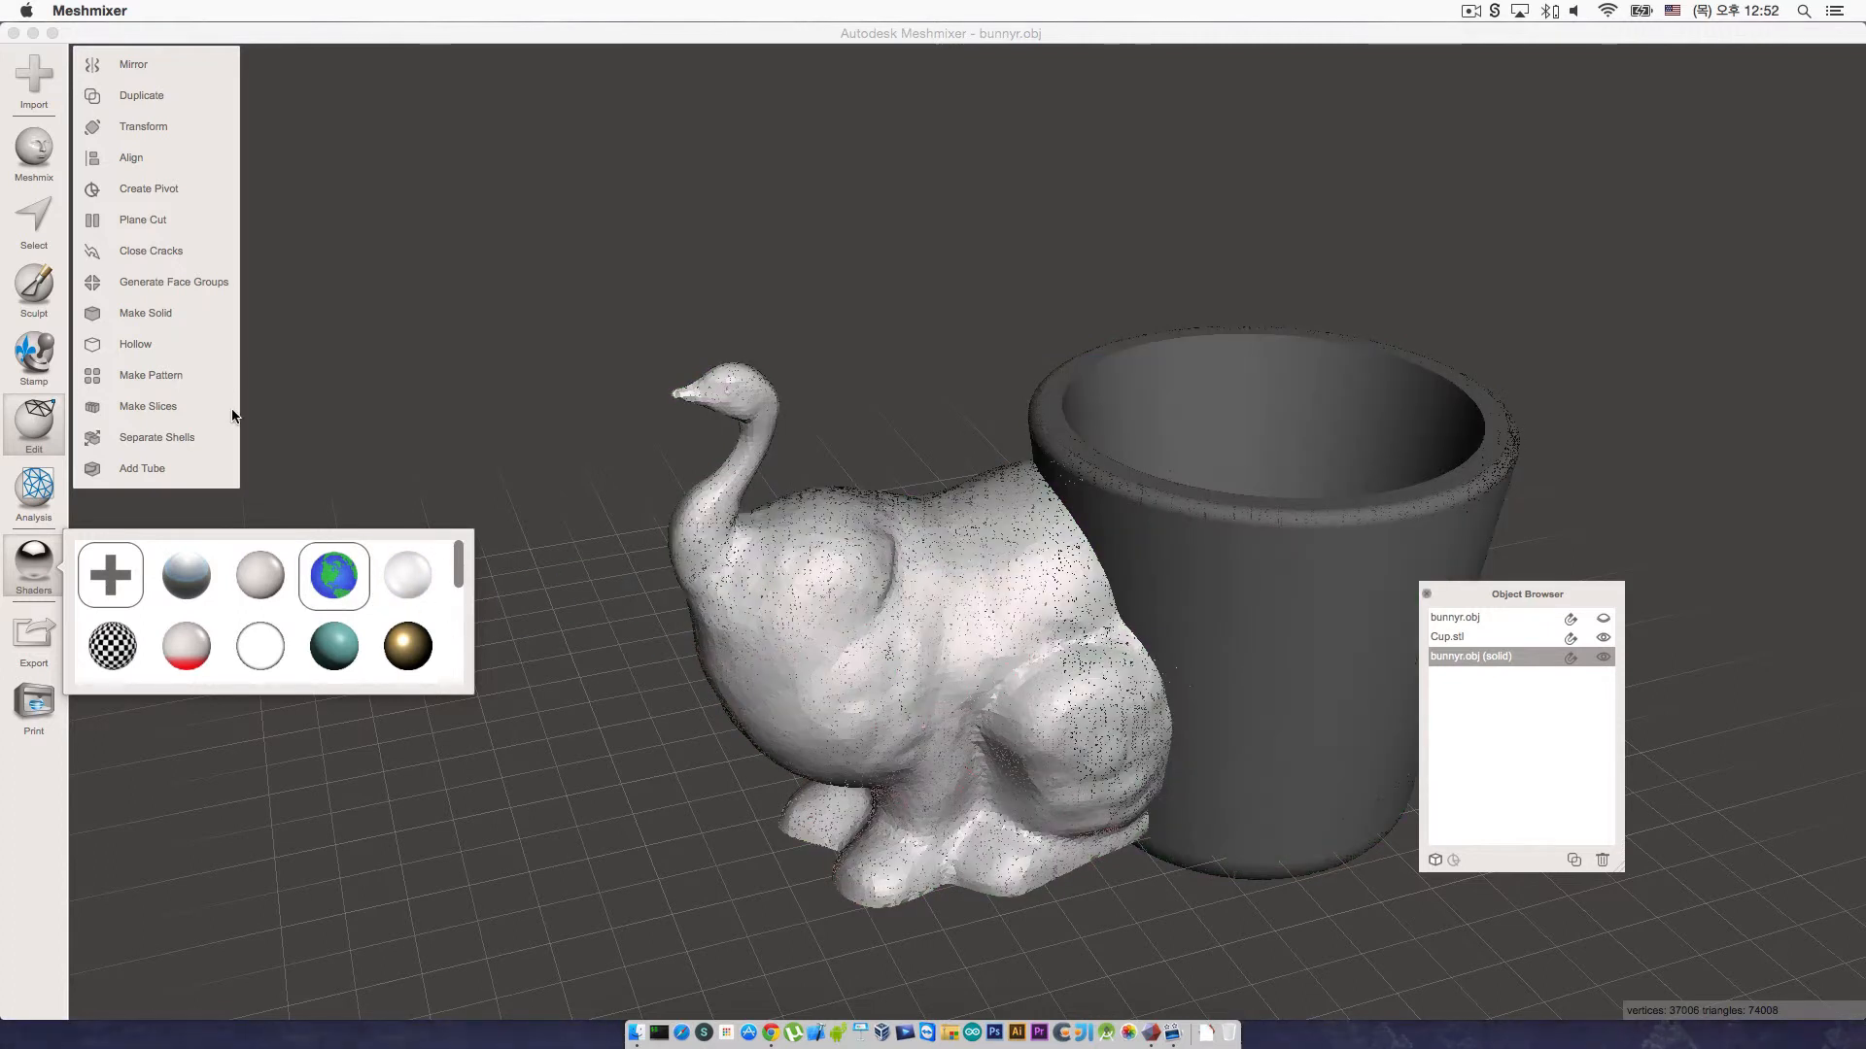
# Step: Stamp a star on the solid bunny's body, and stamp a hexagon on another side of the body
pyautogui.click(51, 377)
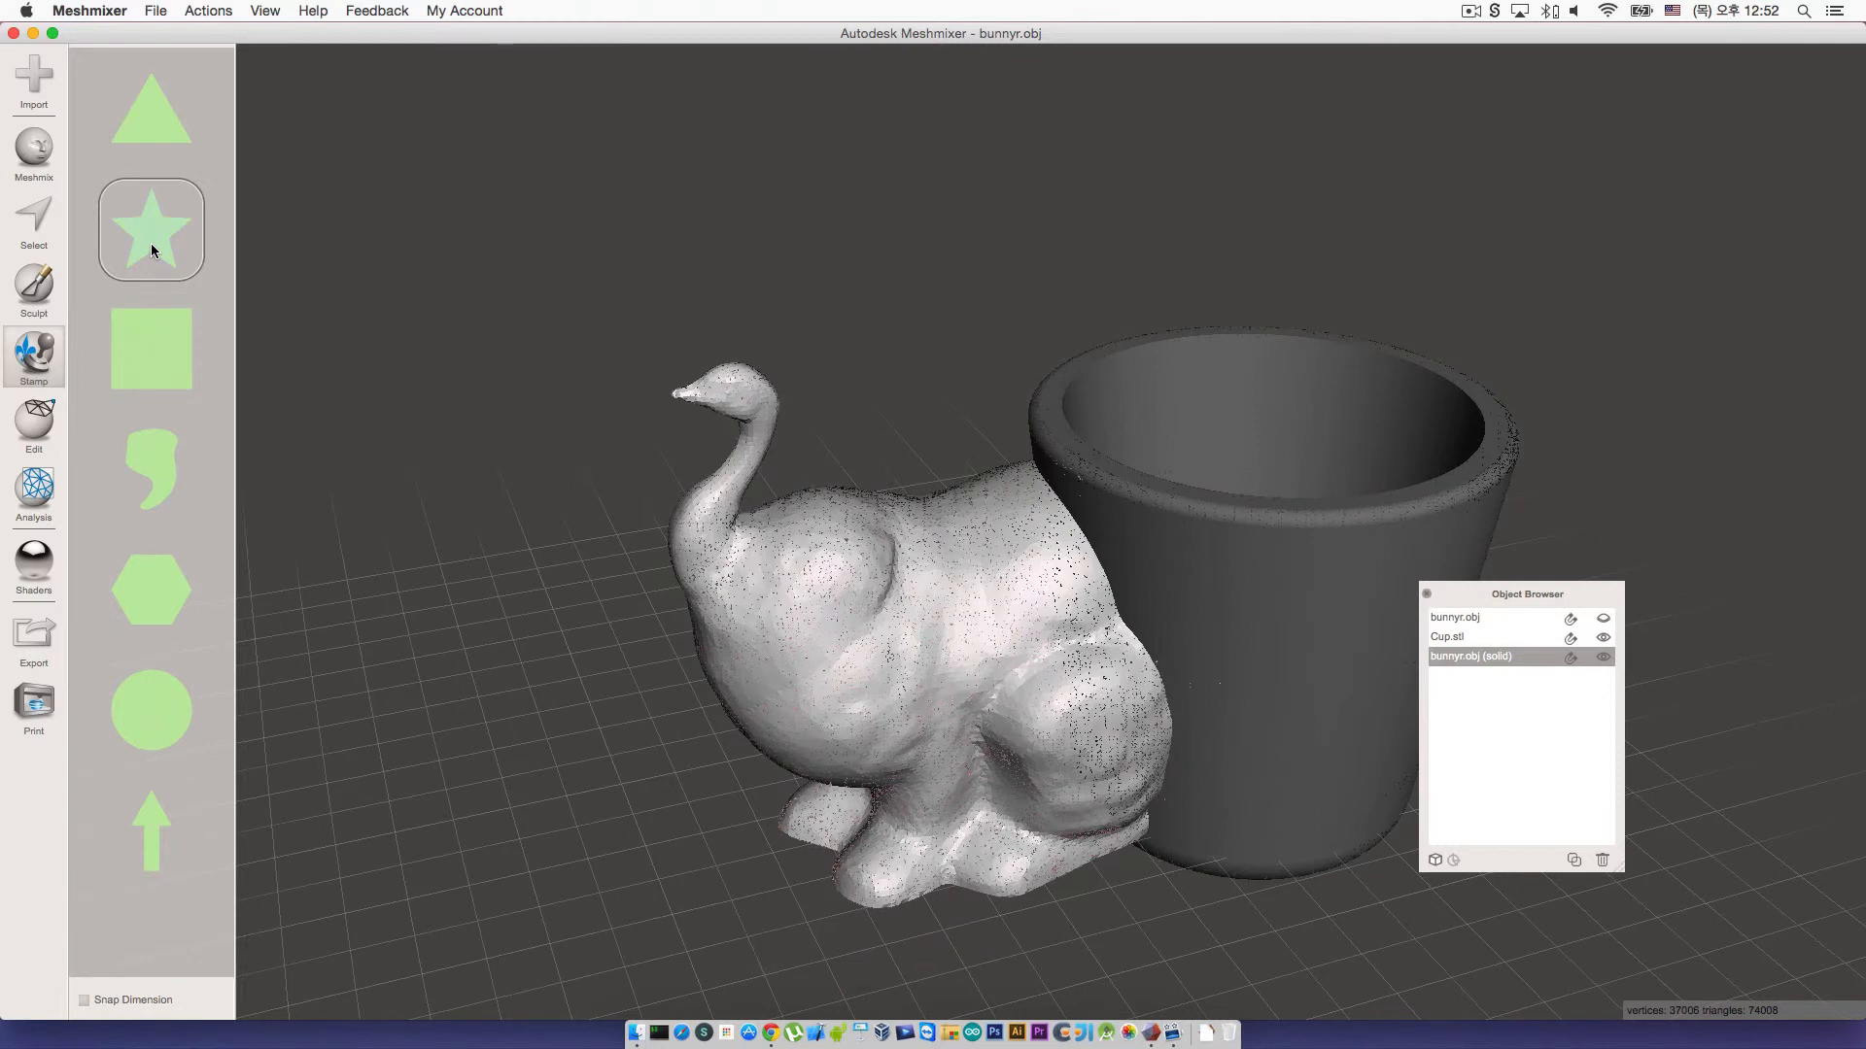
pyautogui.moveTo(857, 595); pyautogui.dragTo(906, 675)
pyautogui.moveTo(916, 702); pyautogui.dragTo(408, 622, button='right')
pyautogui.click(179, 589)
pyautogui.moveTo(942, 587); pyautogui.dragTo(1049, 618)
pyautogui.moveTo(1059, 618); pyautogui.dragTo(750, 650, button='right')
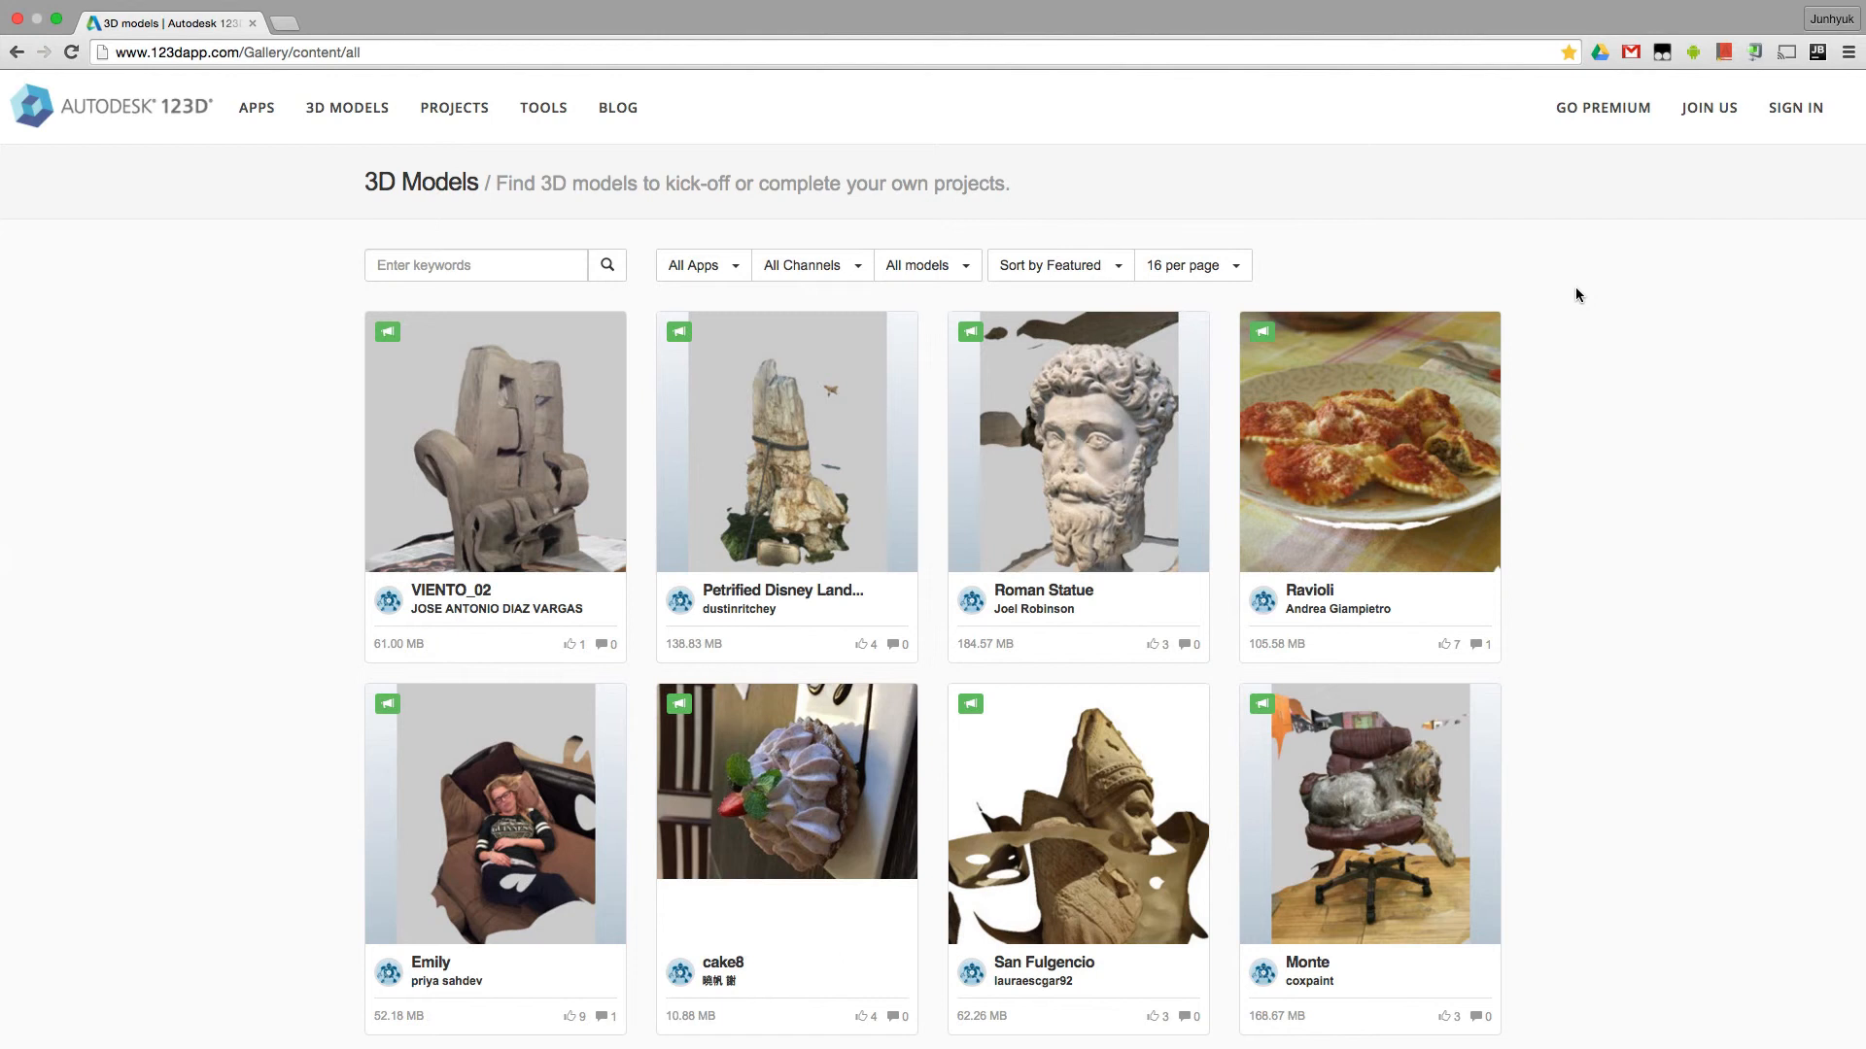
# Step: Switch to the Autodesk 123D gallery in the browser, open the Roman Statue model and show its edit and download options
pyautogui.click(1102, 428)
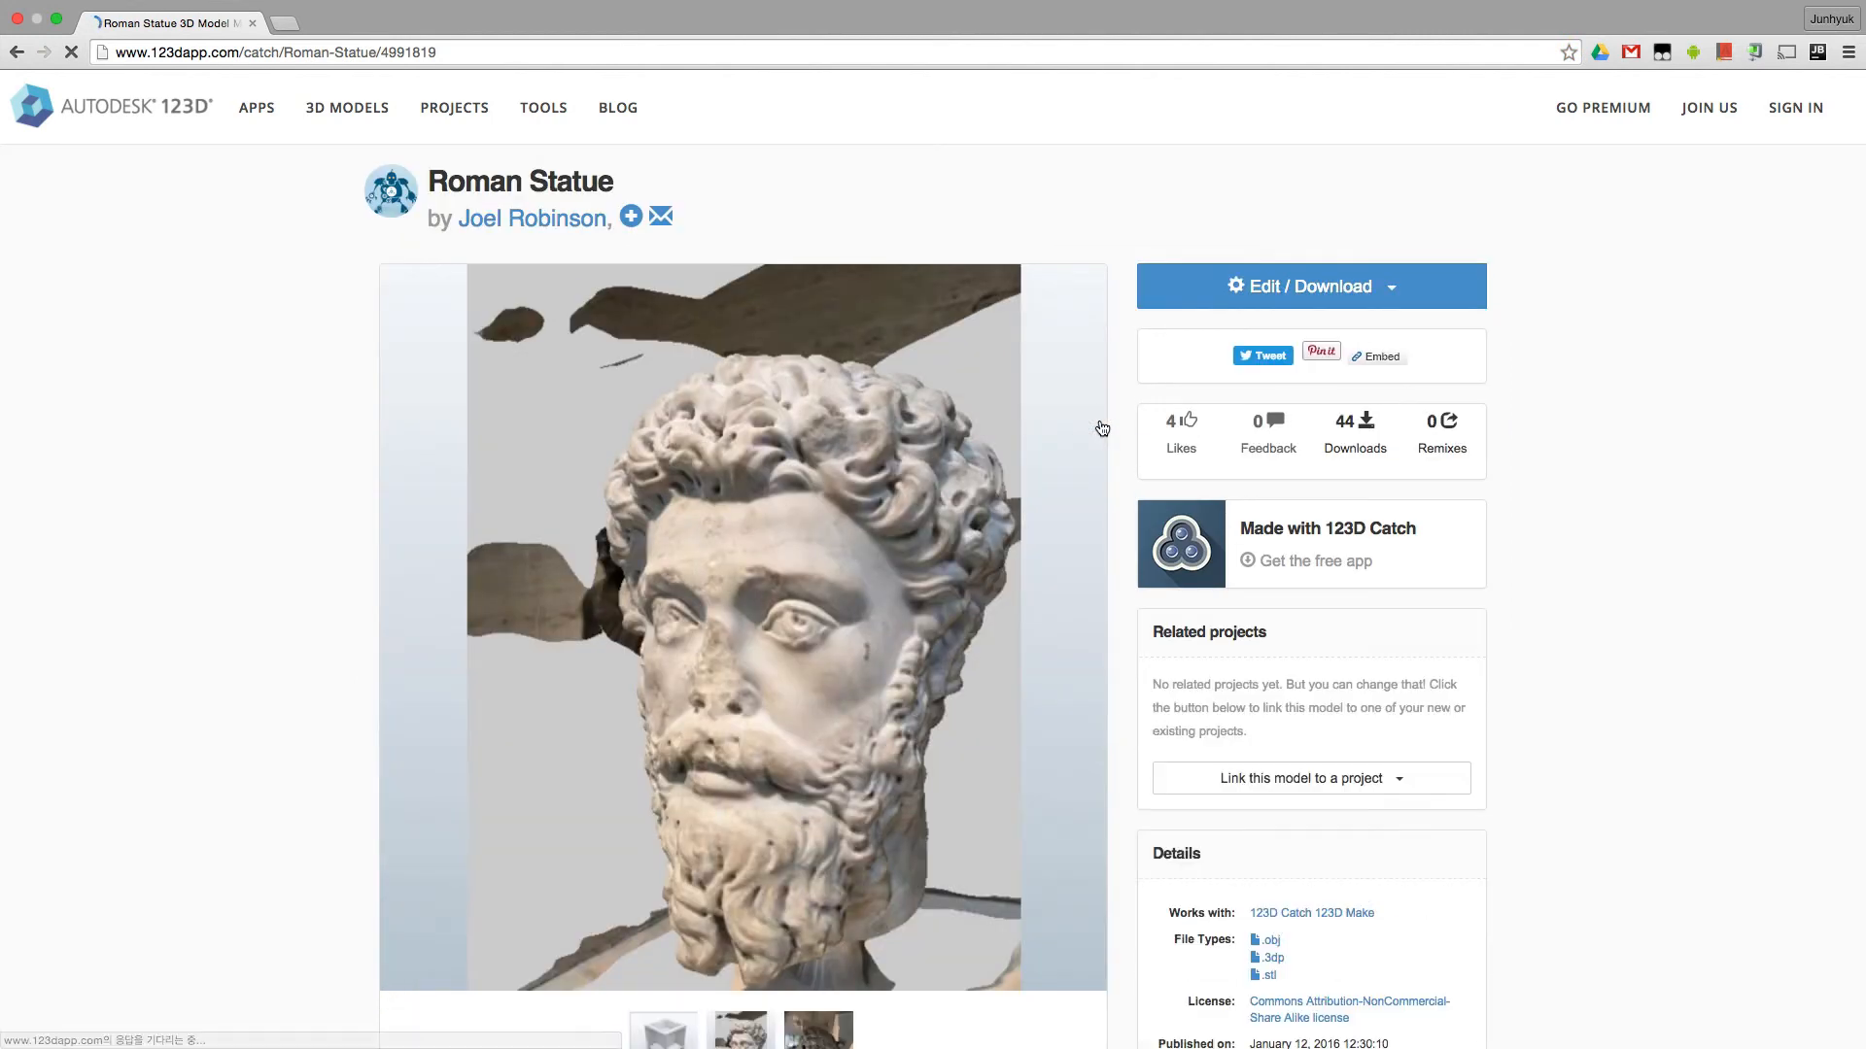
pyautogui.click(1283, 300)
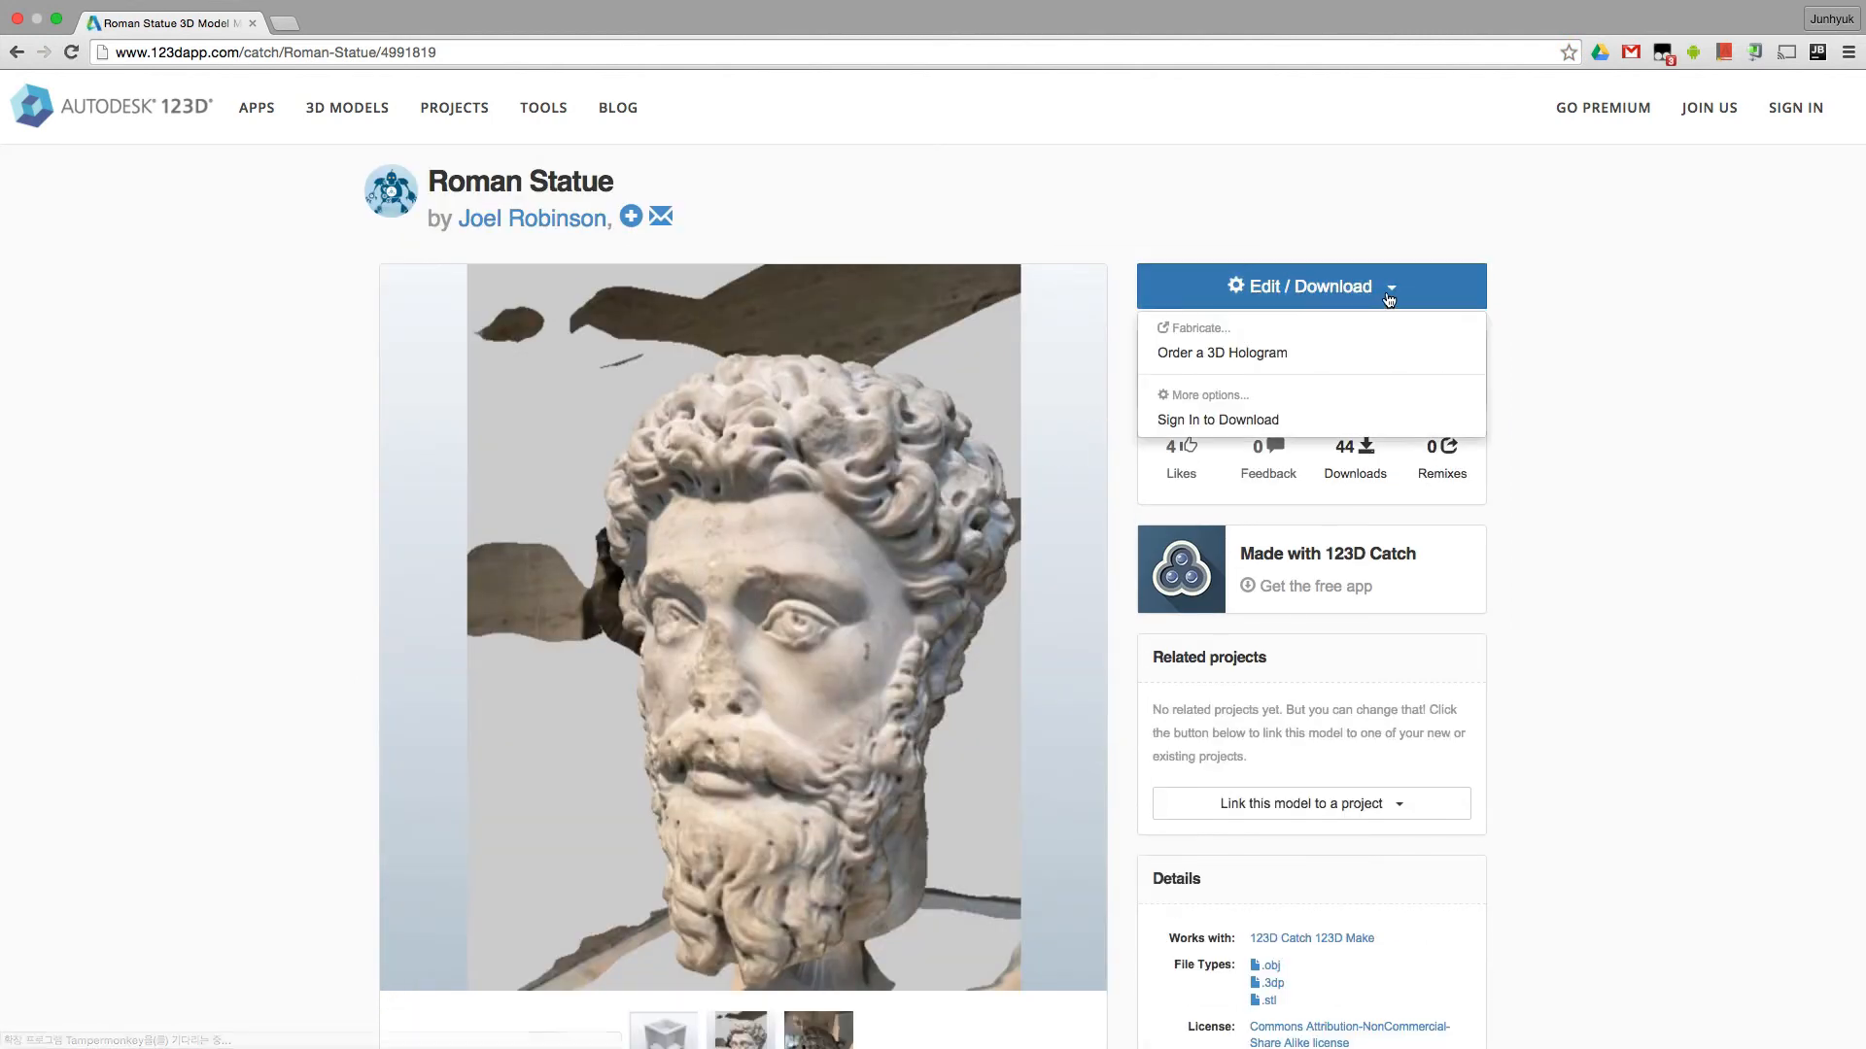